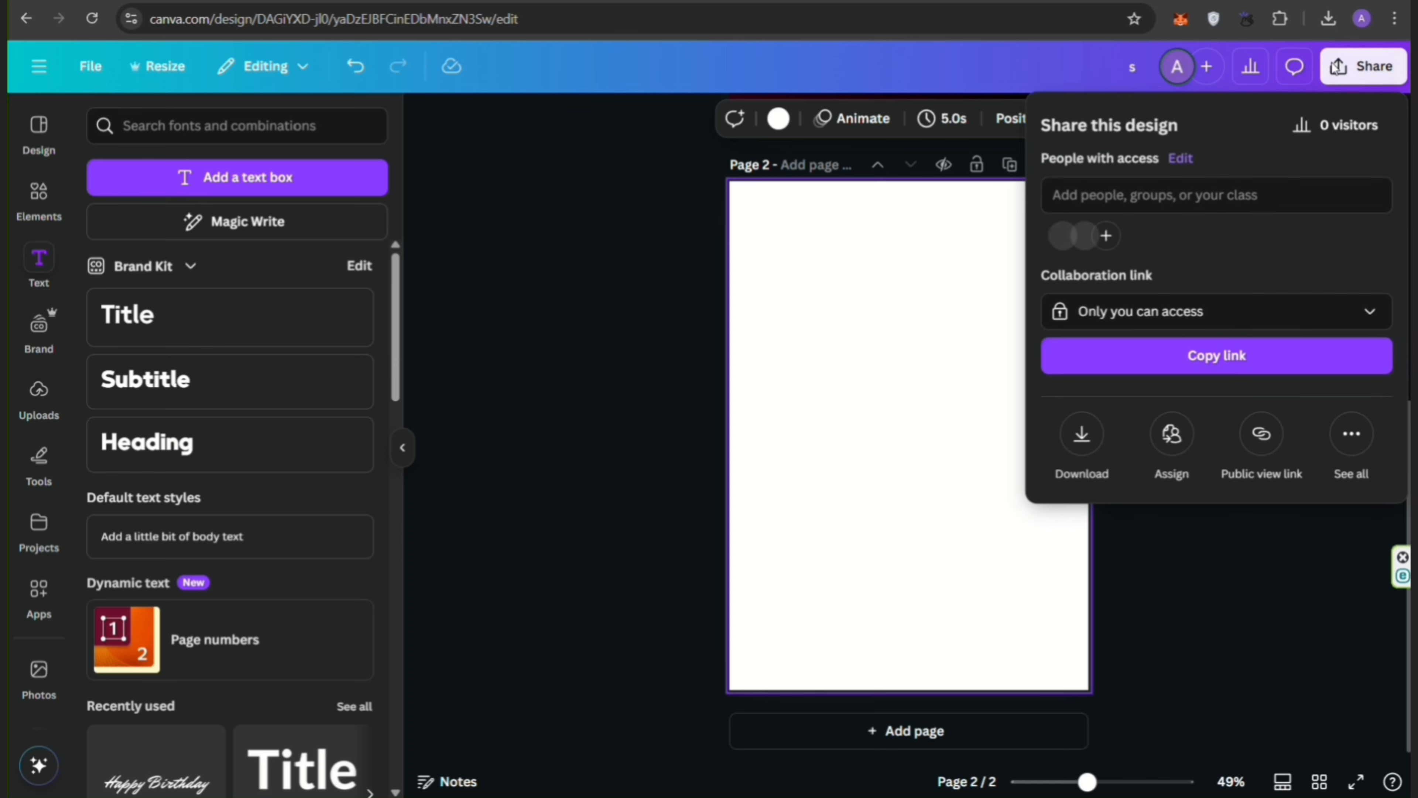
Step: Download only page 2 as a PNG with a transparent background
left_click(1081, 437)
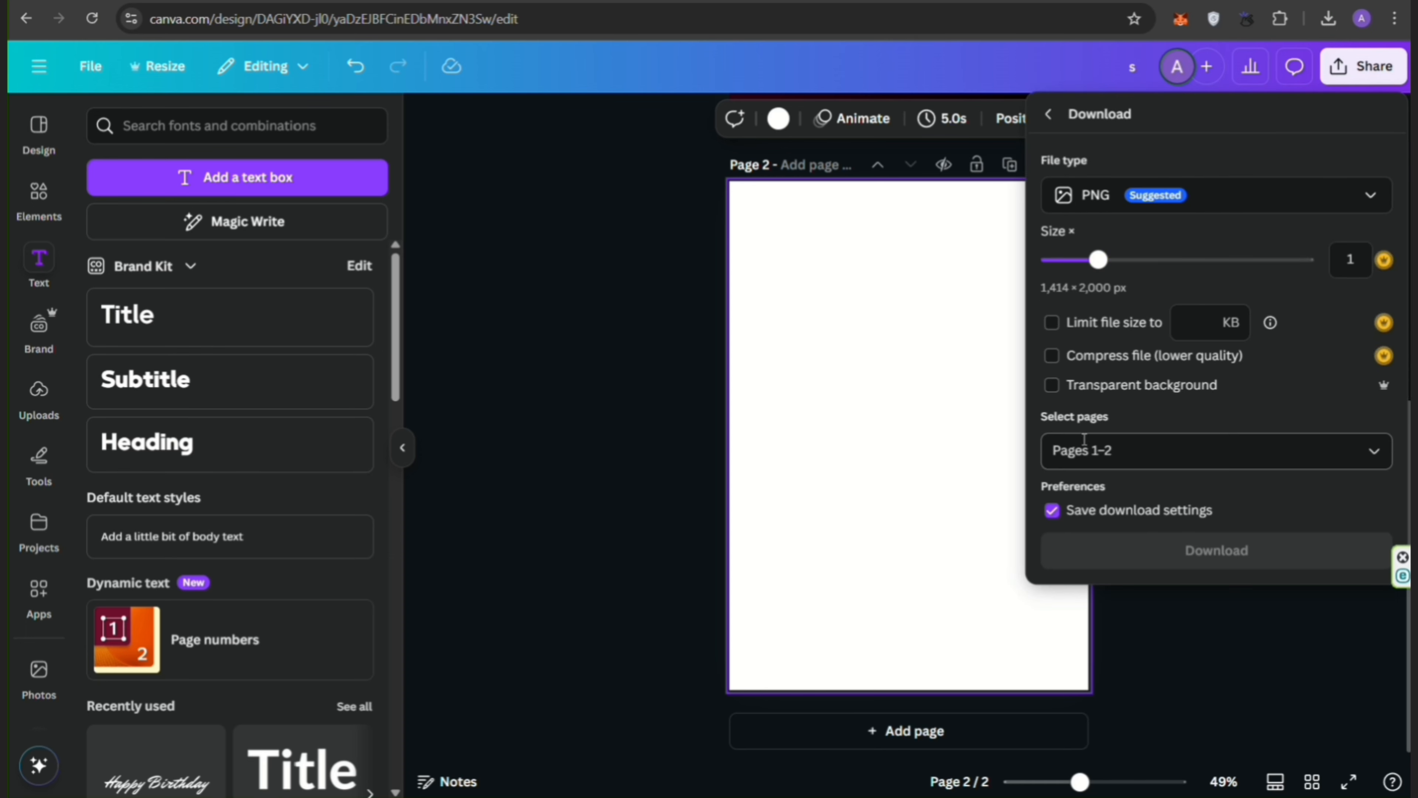
left_click(1362, 459)
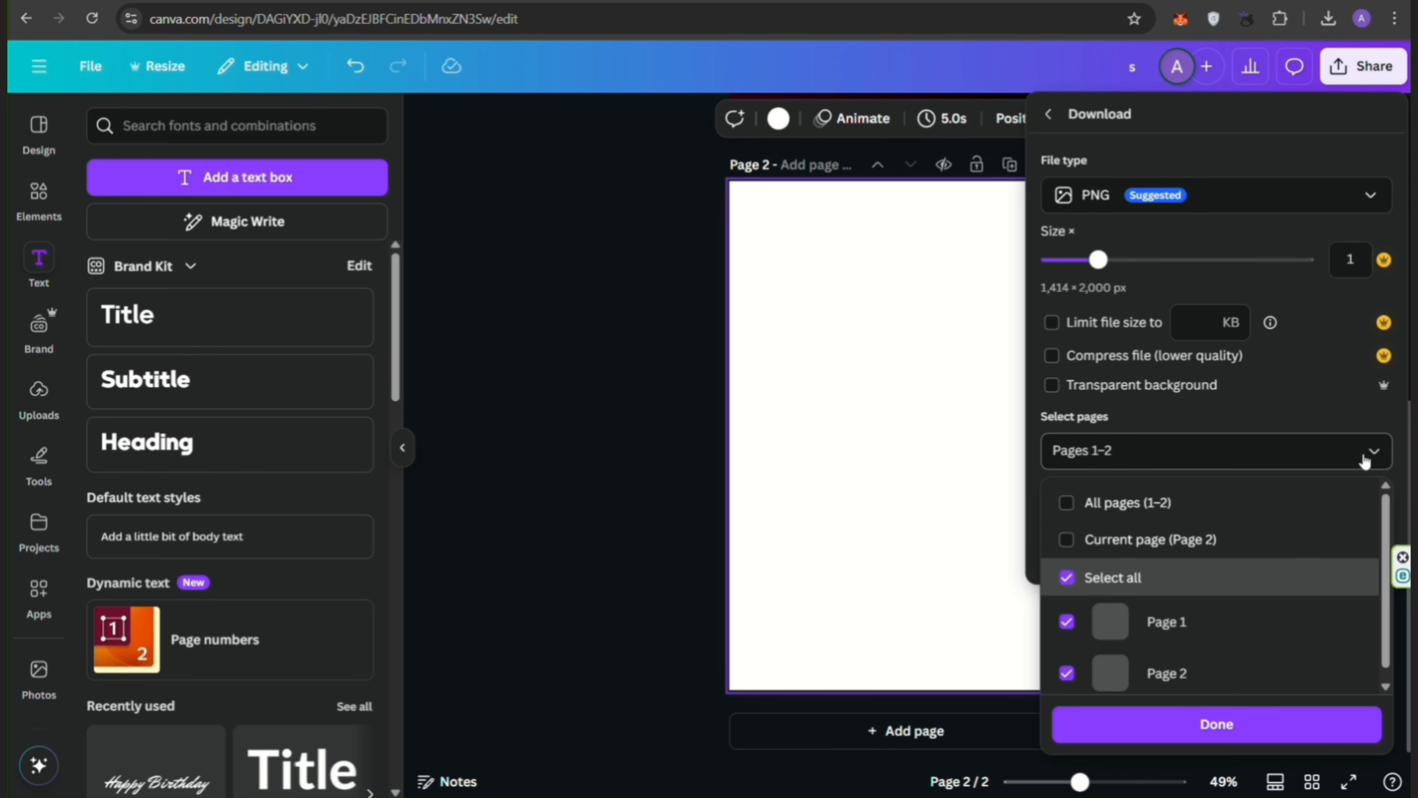
left_click(1210, 578)
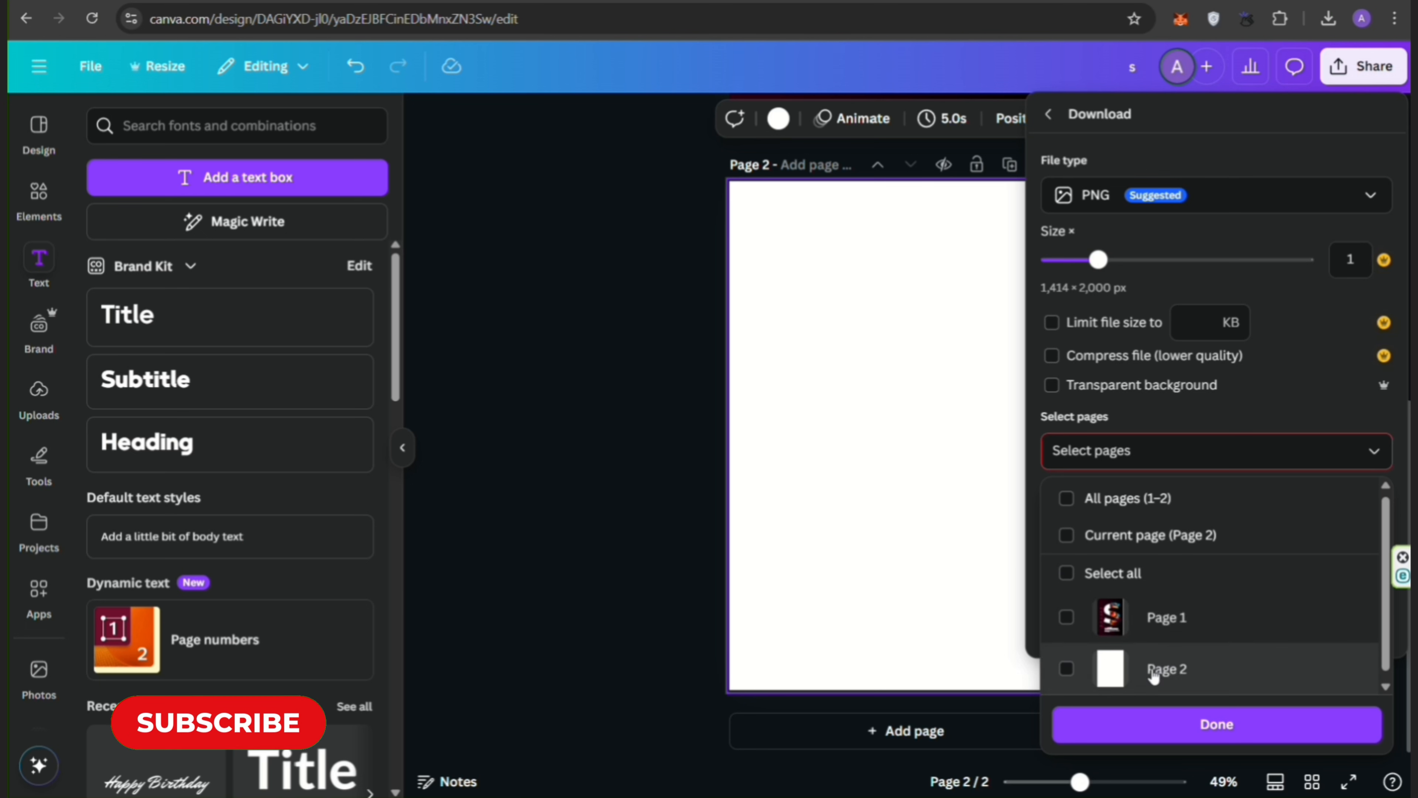
left_click(1153, 668)
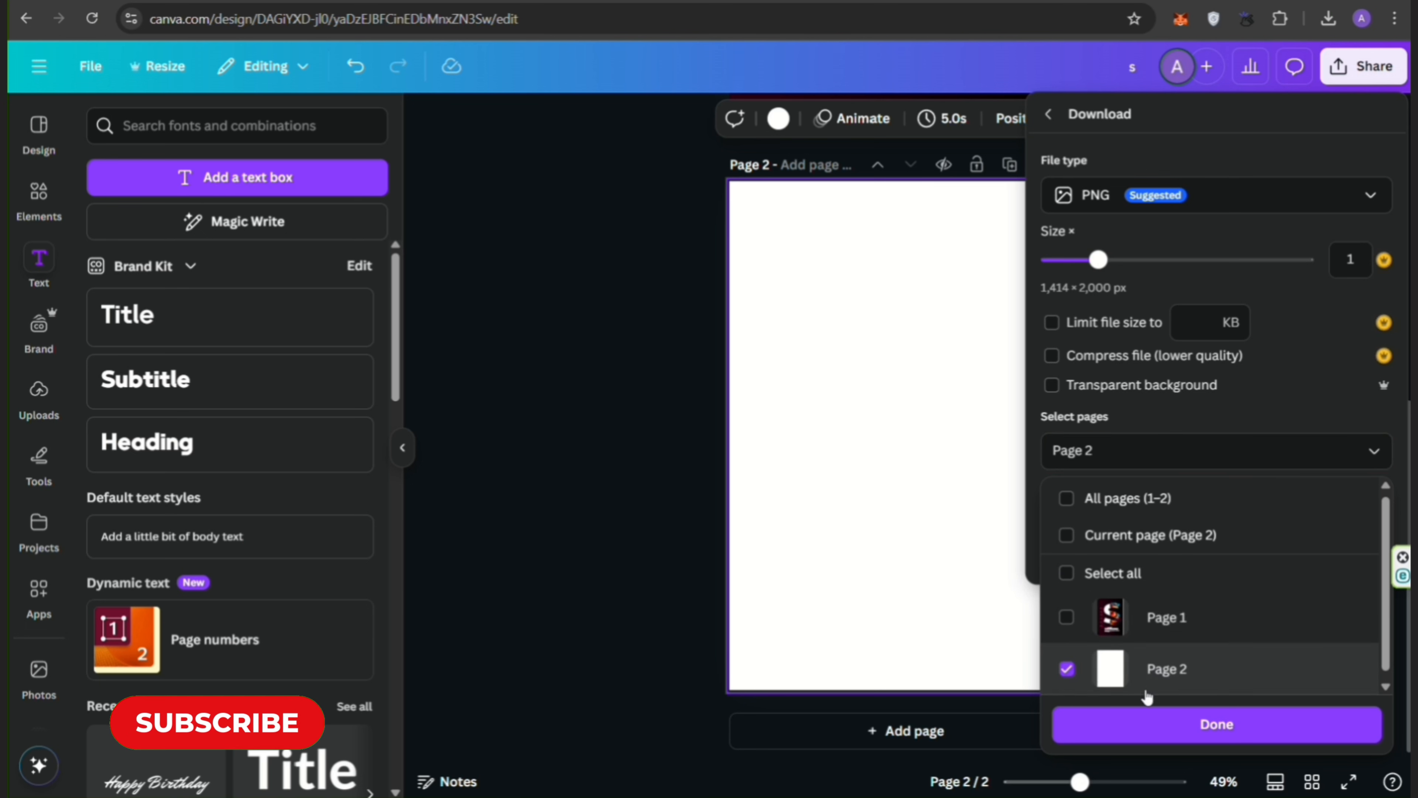
left_click(1125, 391)
left_click(1109, 535)
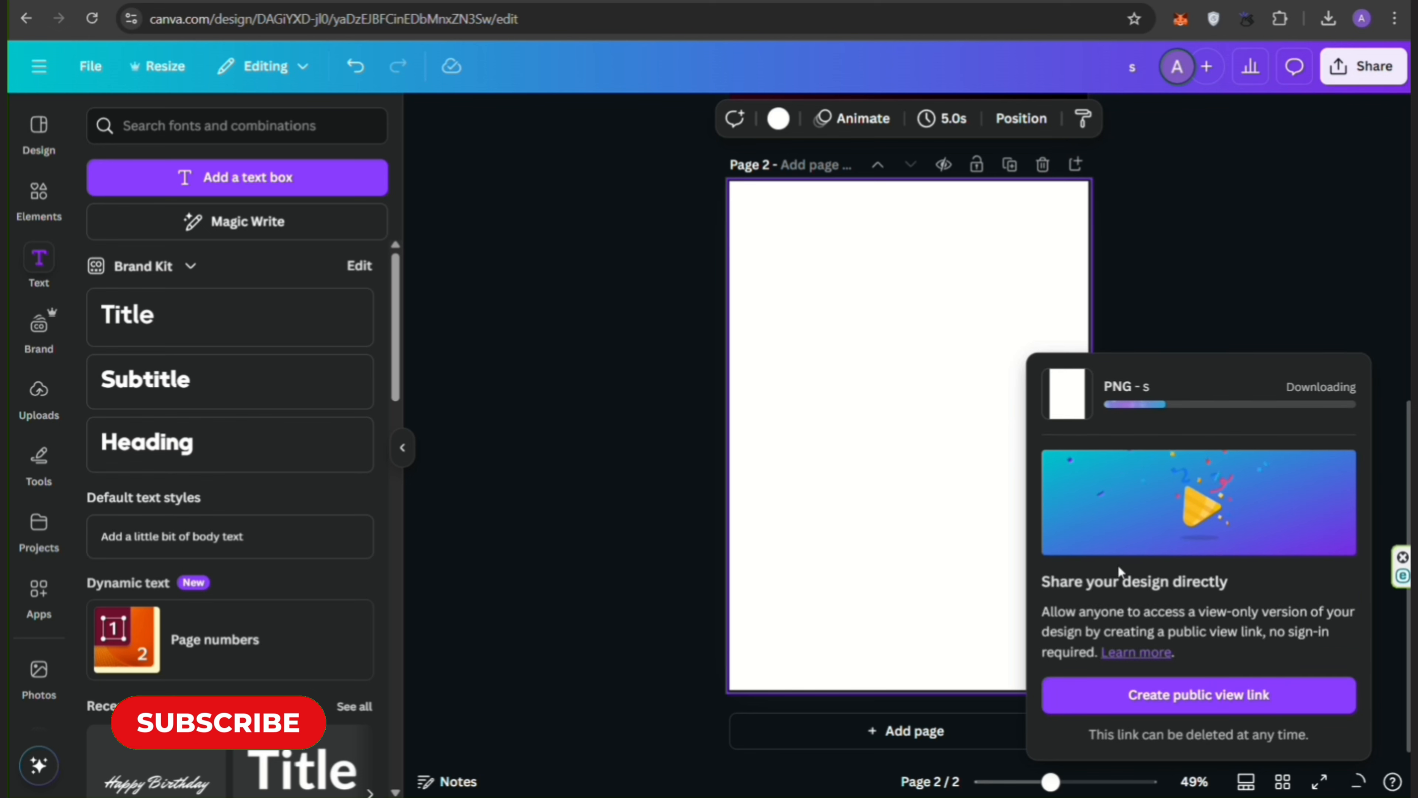
left_click(1252, 321)
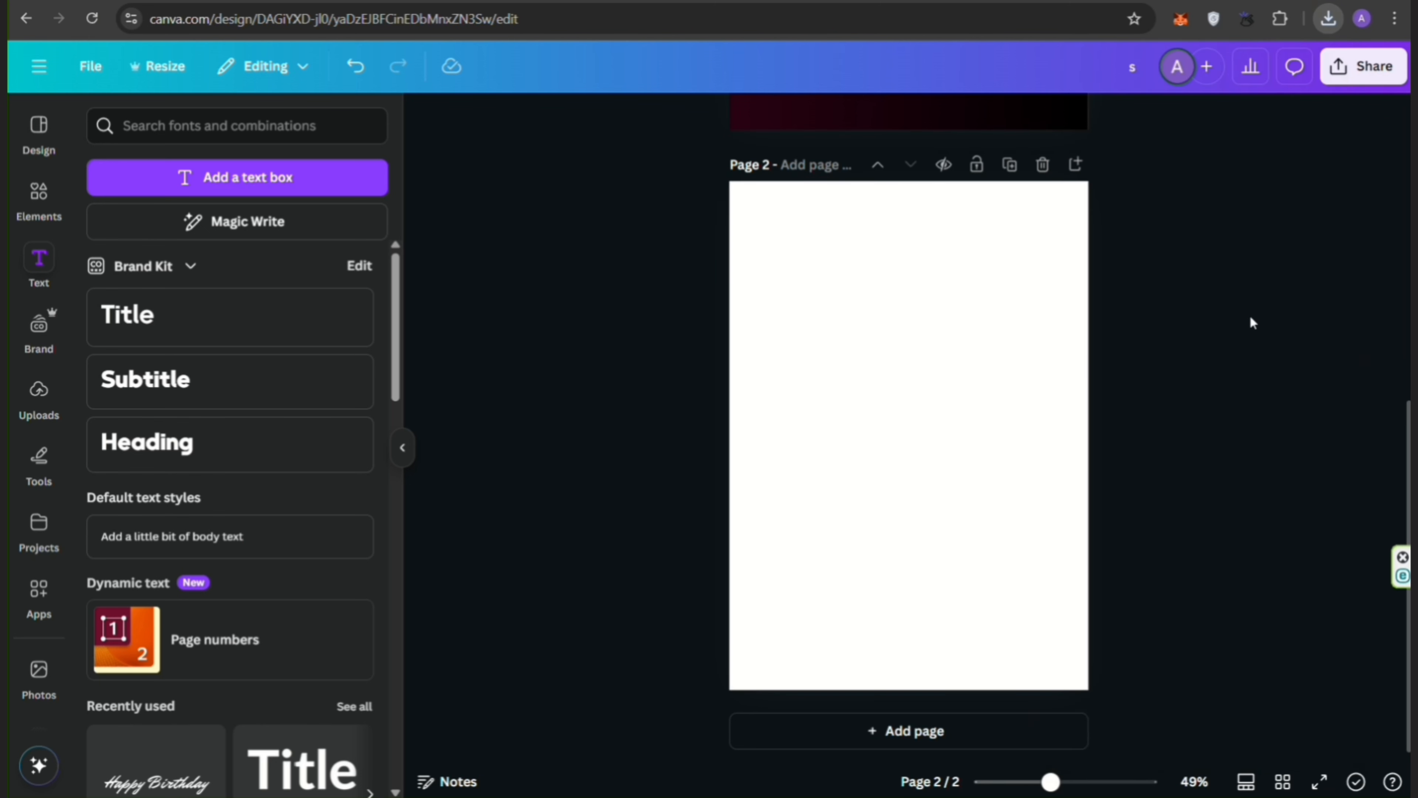
Step: Delete the white letter from page 2 and set the page background to black
left_click(908, 394)
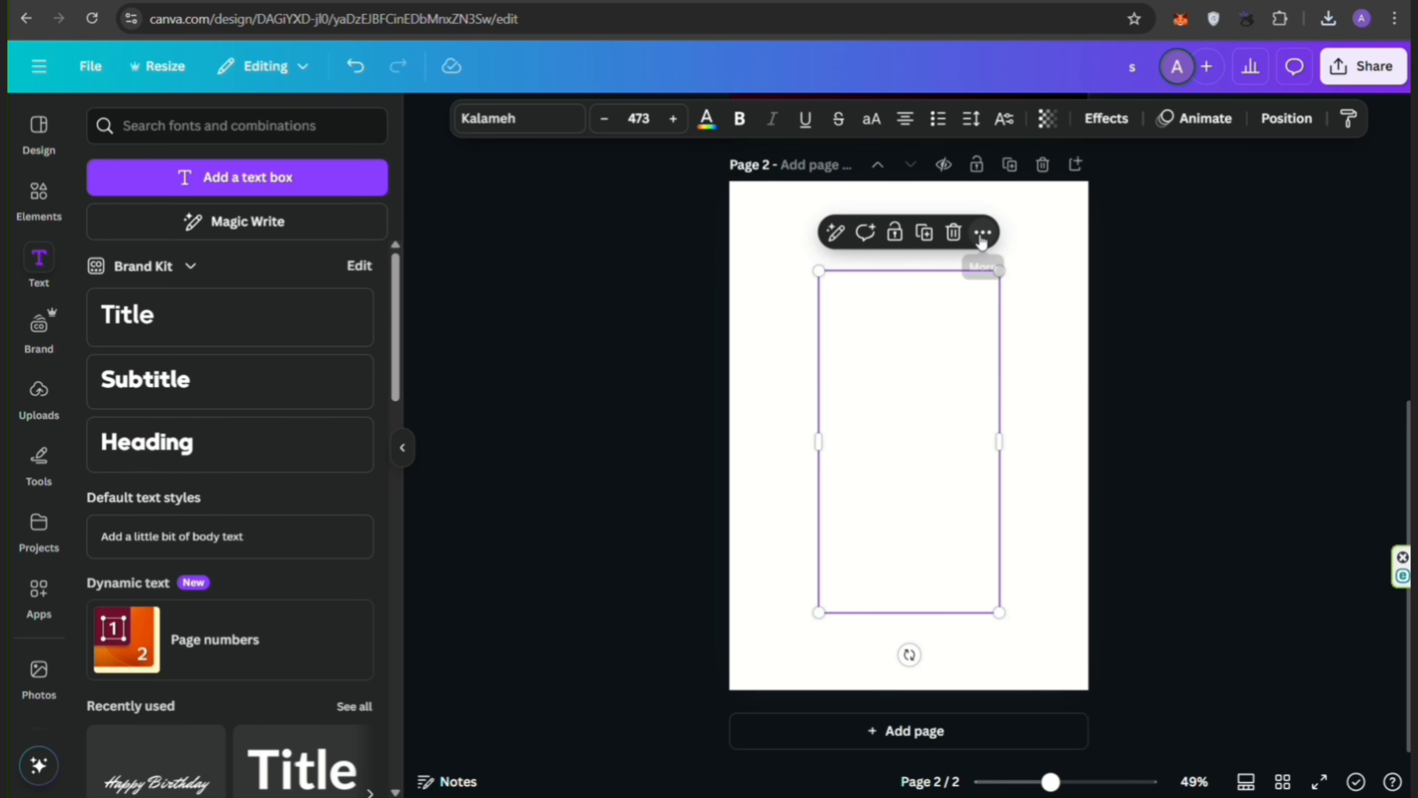
left_click(955, 233)
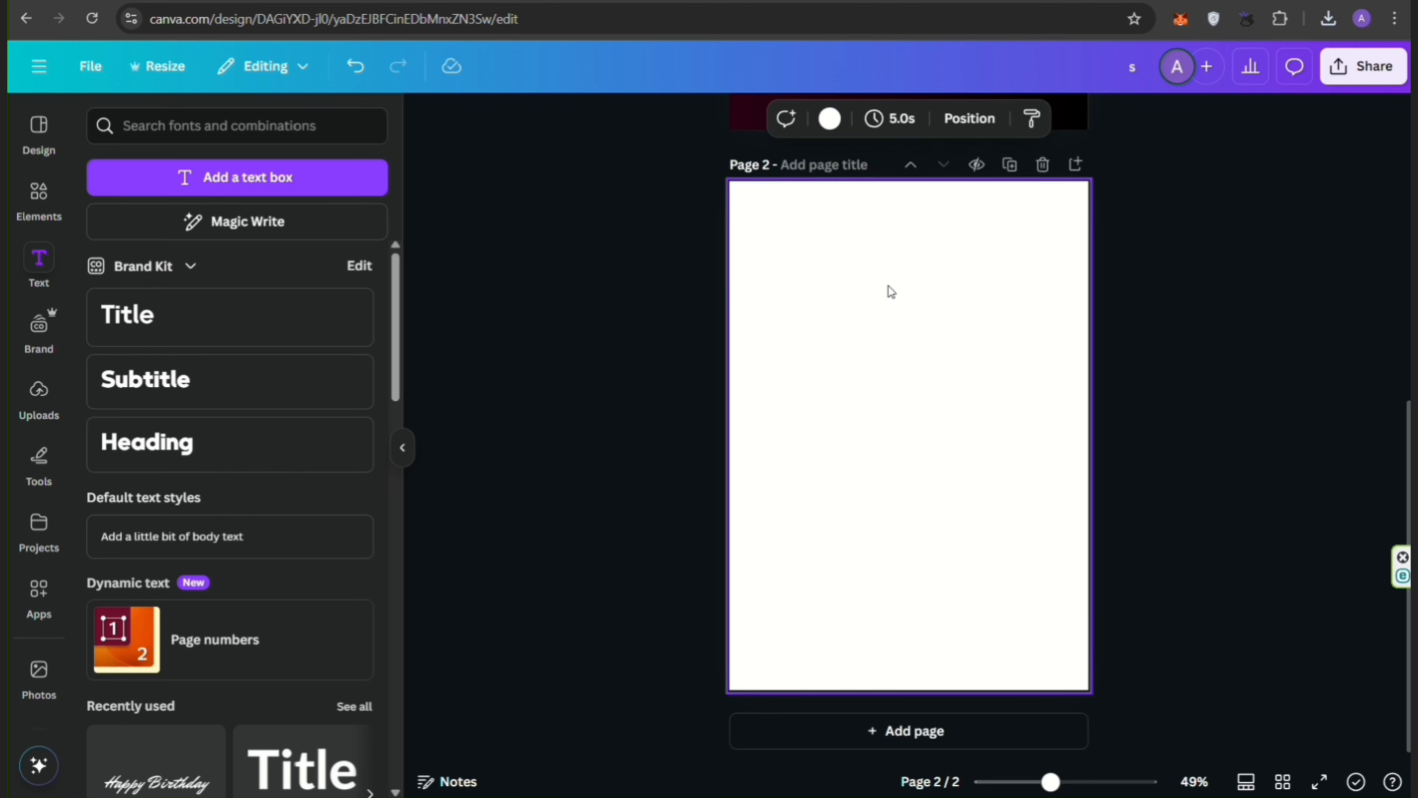
left_click(830, 118)
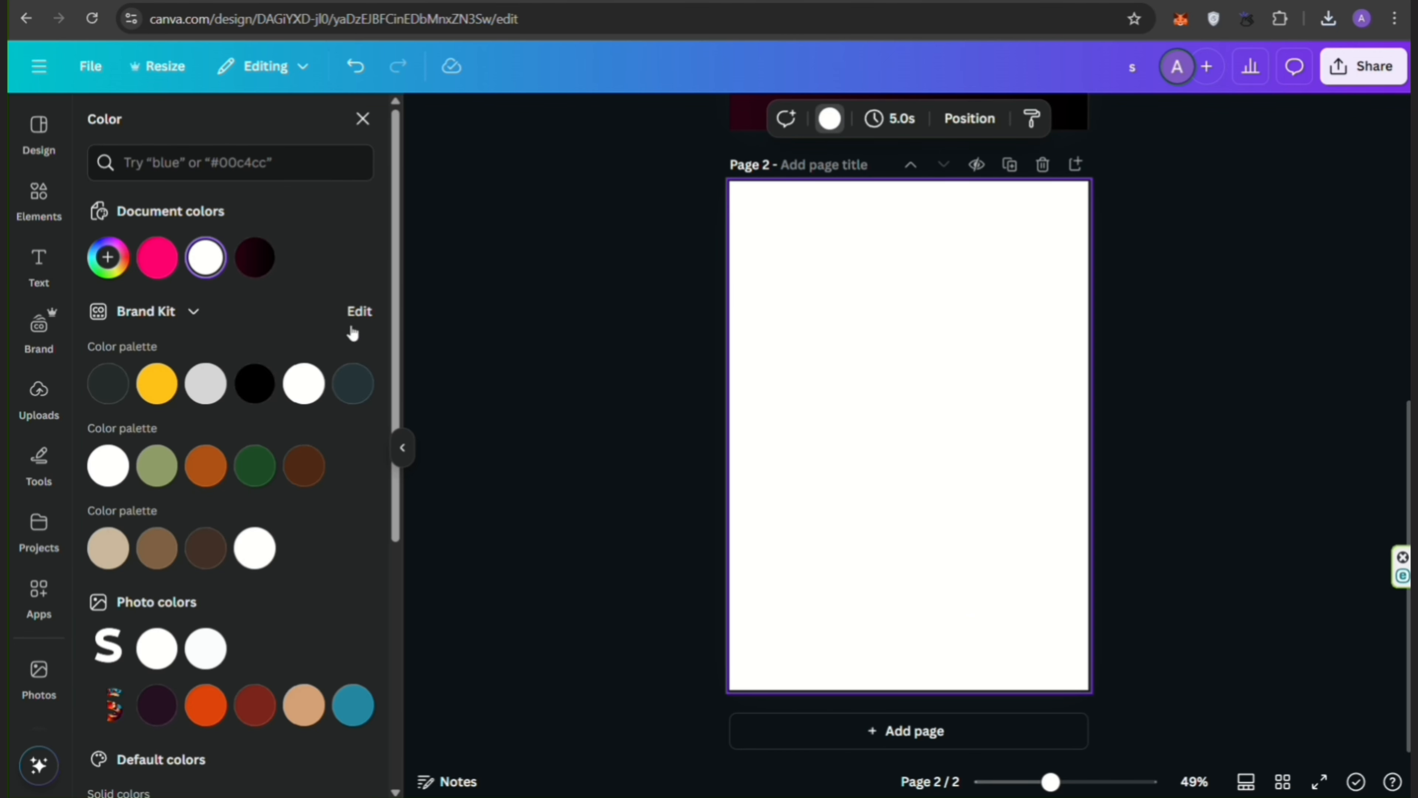
left_click(254, 383)
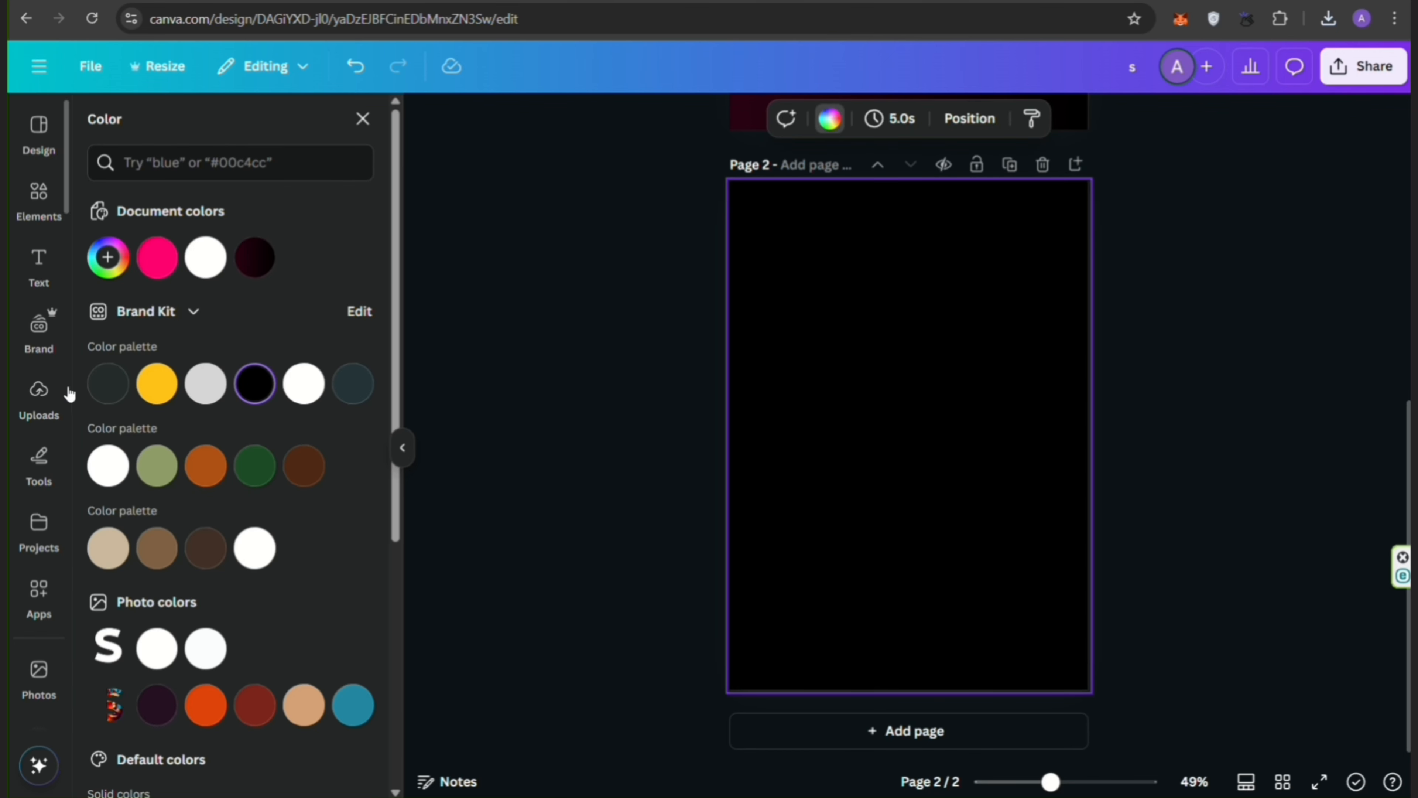
Step: Upload the freshly downloaded s (2).png to the design's image uploads
left_click(39, 391)
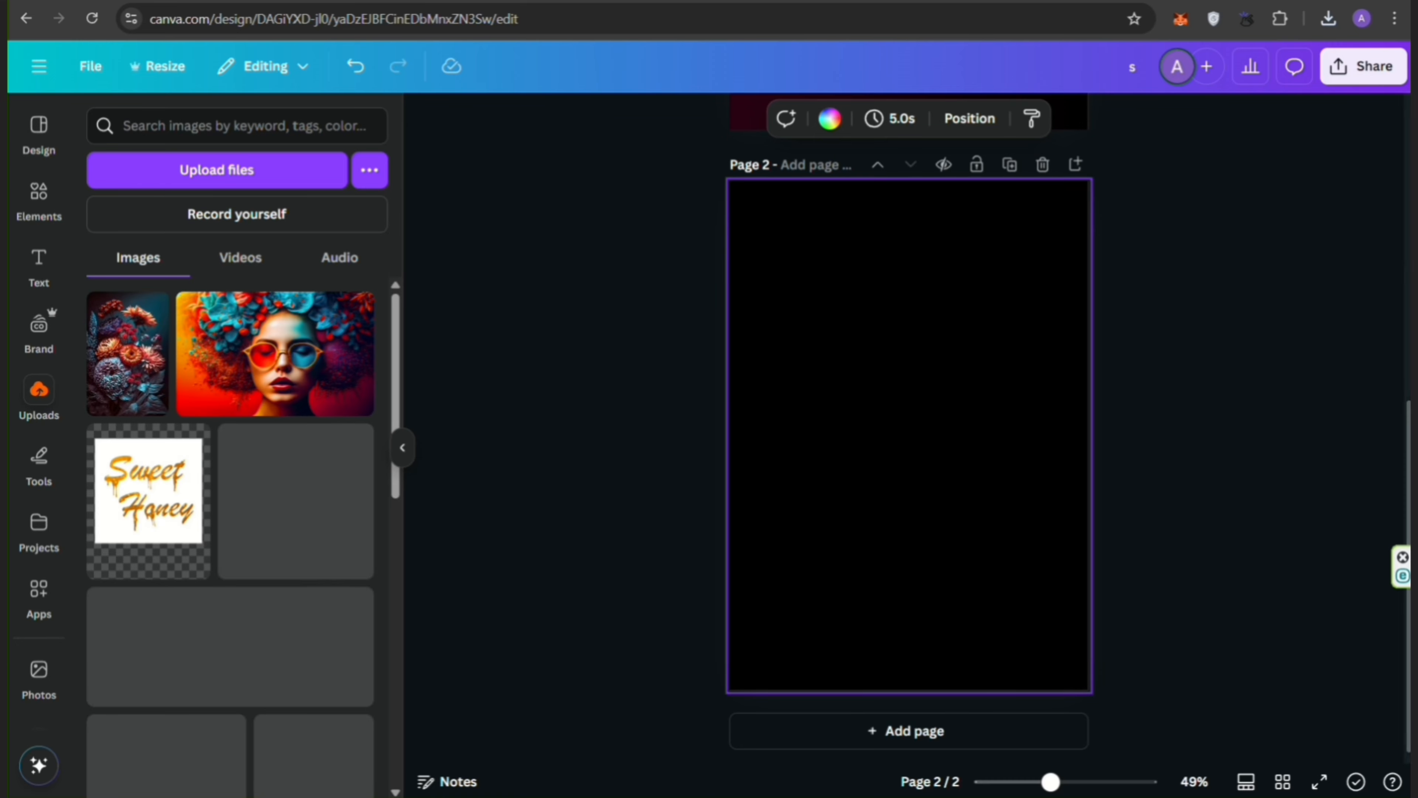
left_click(1329, 19)
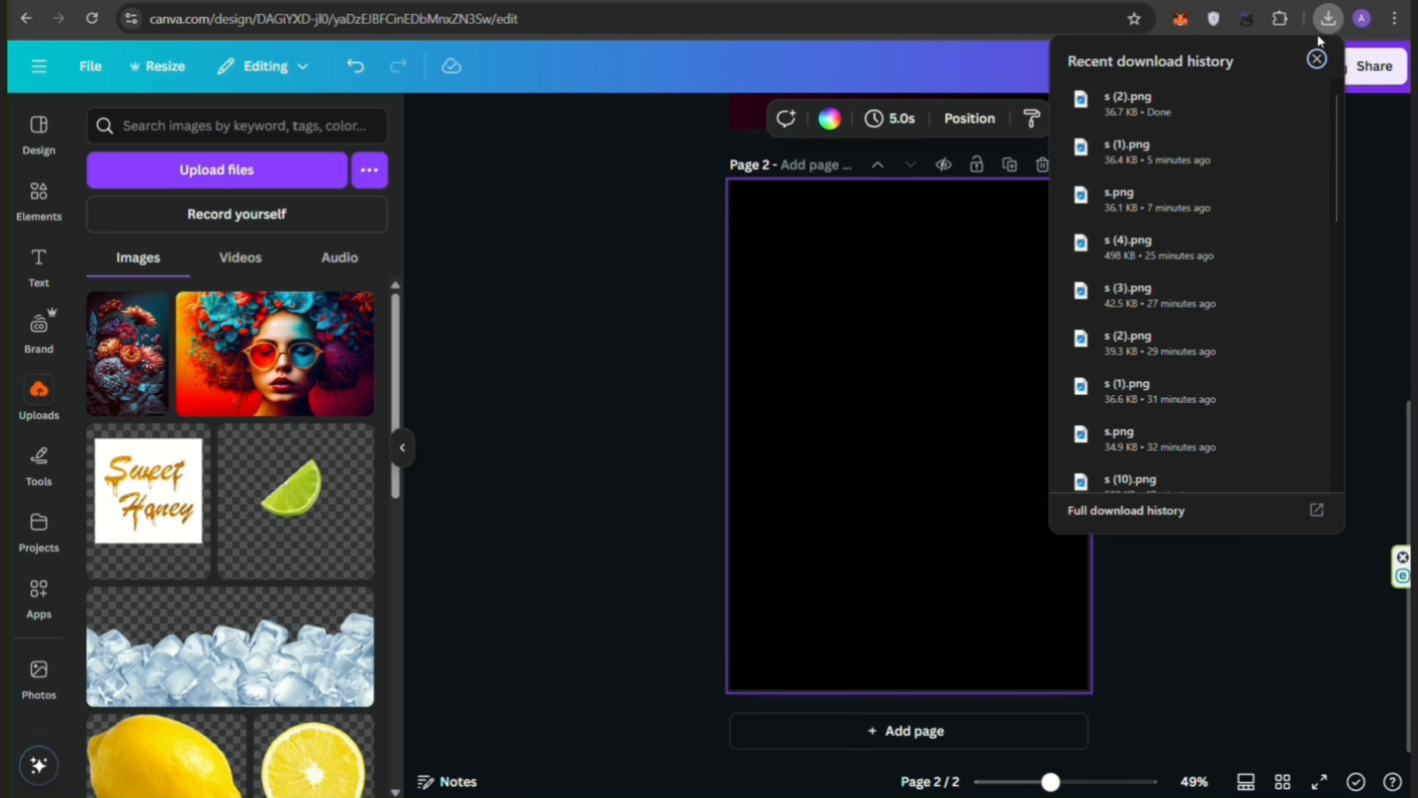
left_click_drag(1186, 113, 628, 264)
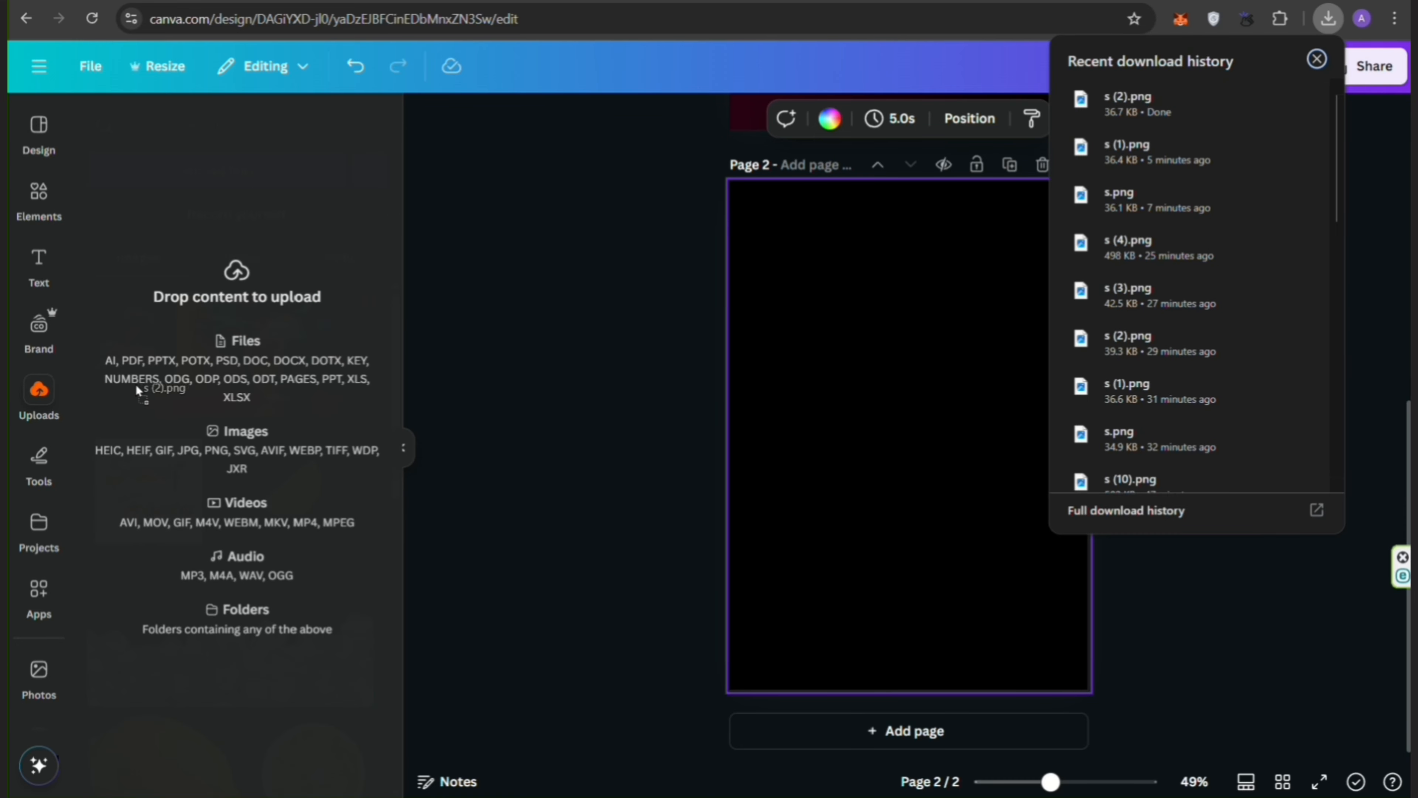
left_click_drag(135, 384, 136, 386)
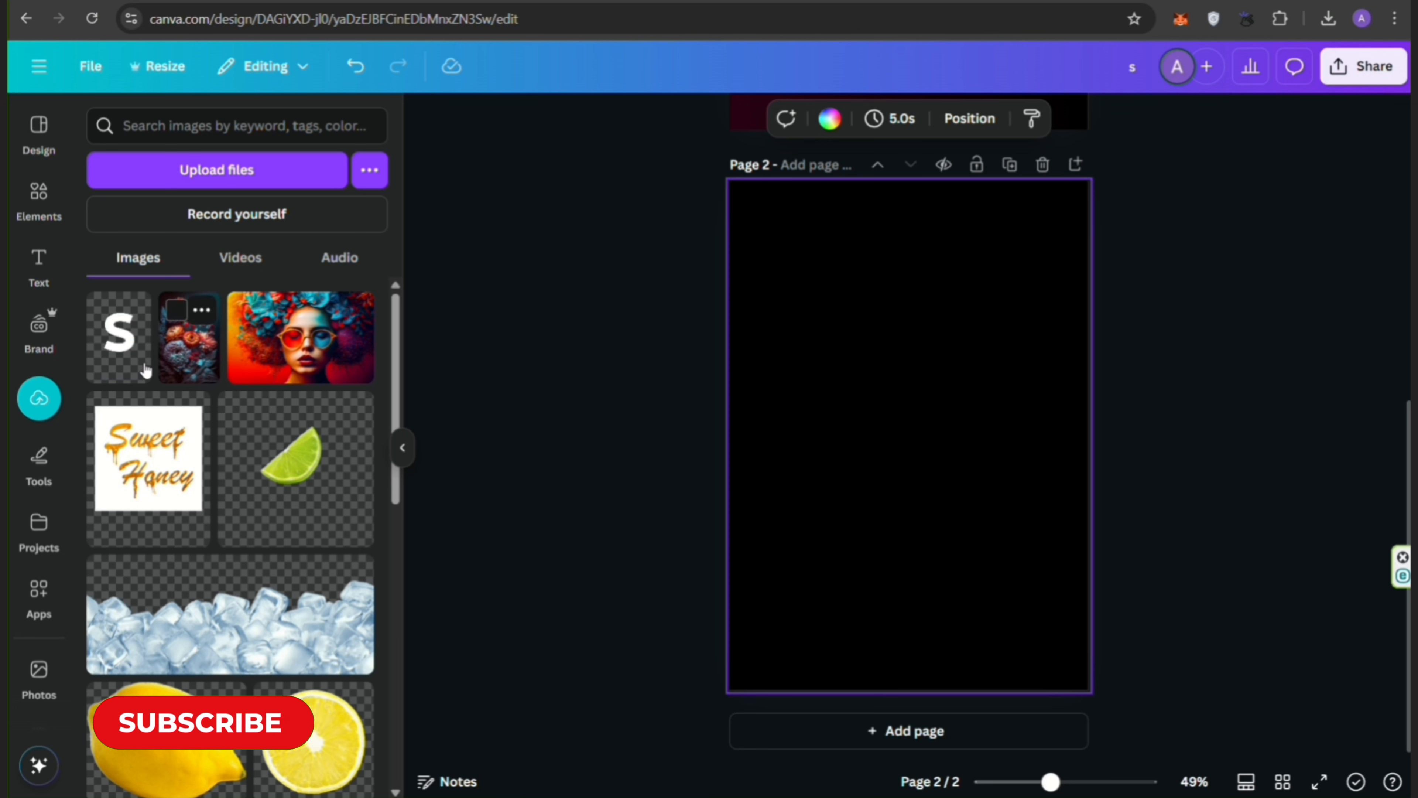
Step: Place the uploaded S image on page 2 with its empty margins cropped, and enlarge it around the middle of the page
left_click_drag(901, 620, 907, 538)
left_click_drag(1040, 394, 993, 393)
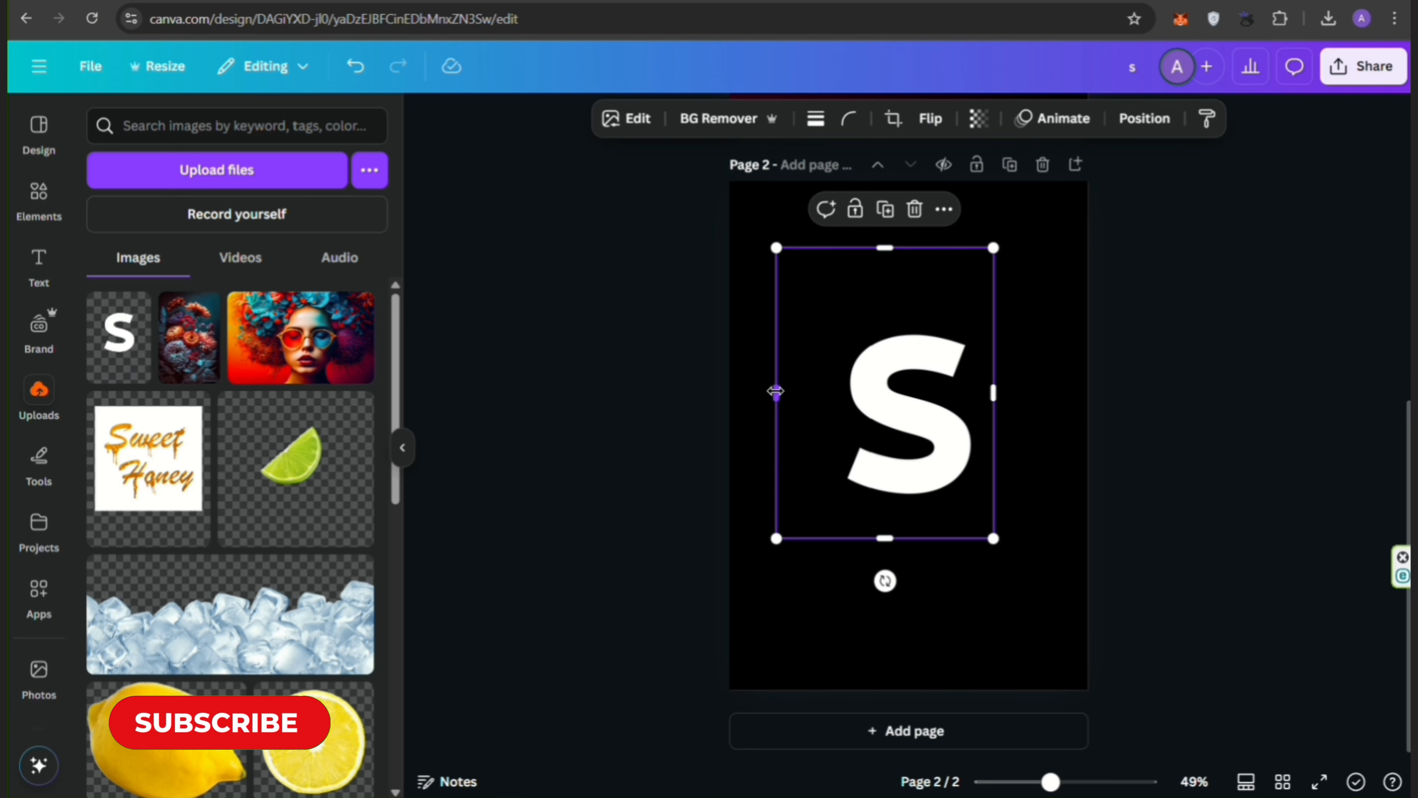
left_click_drag(775, 394, 825, 394)
left_click_drag(909, 250, 909, 304)
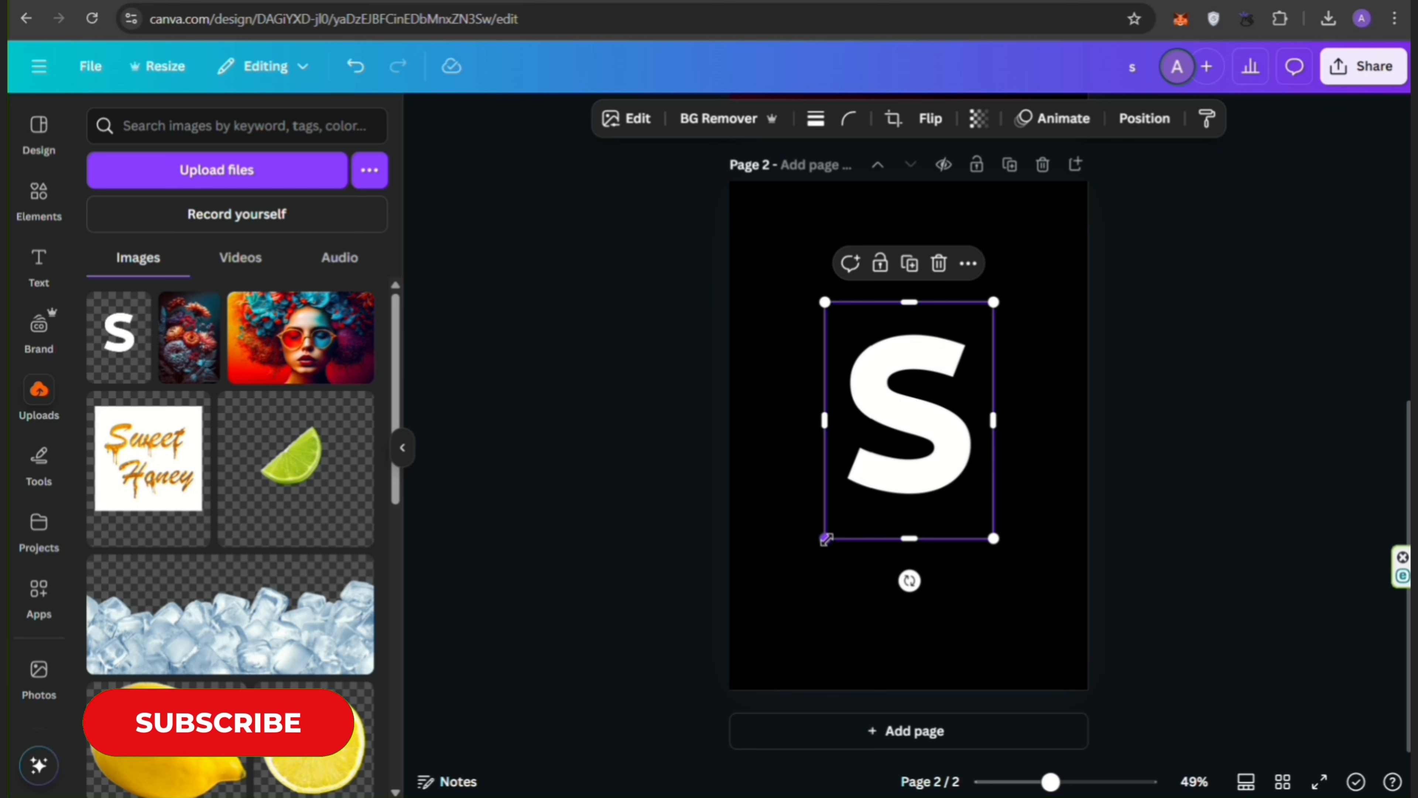
left_click_drag(824, 539, 757, 633)
left_click_drag(909, 529, 930, 482)
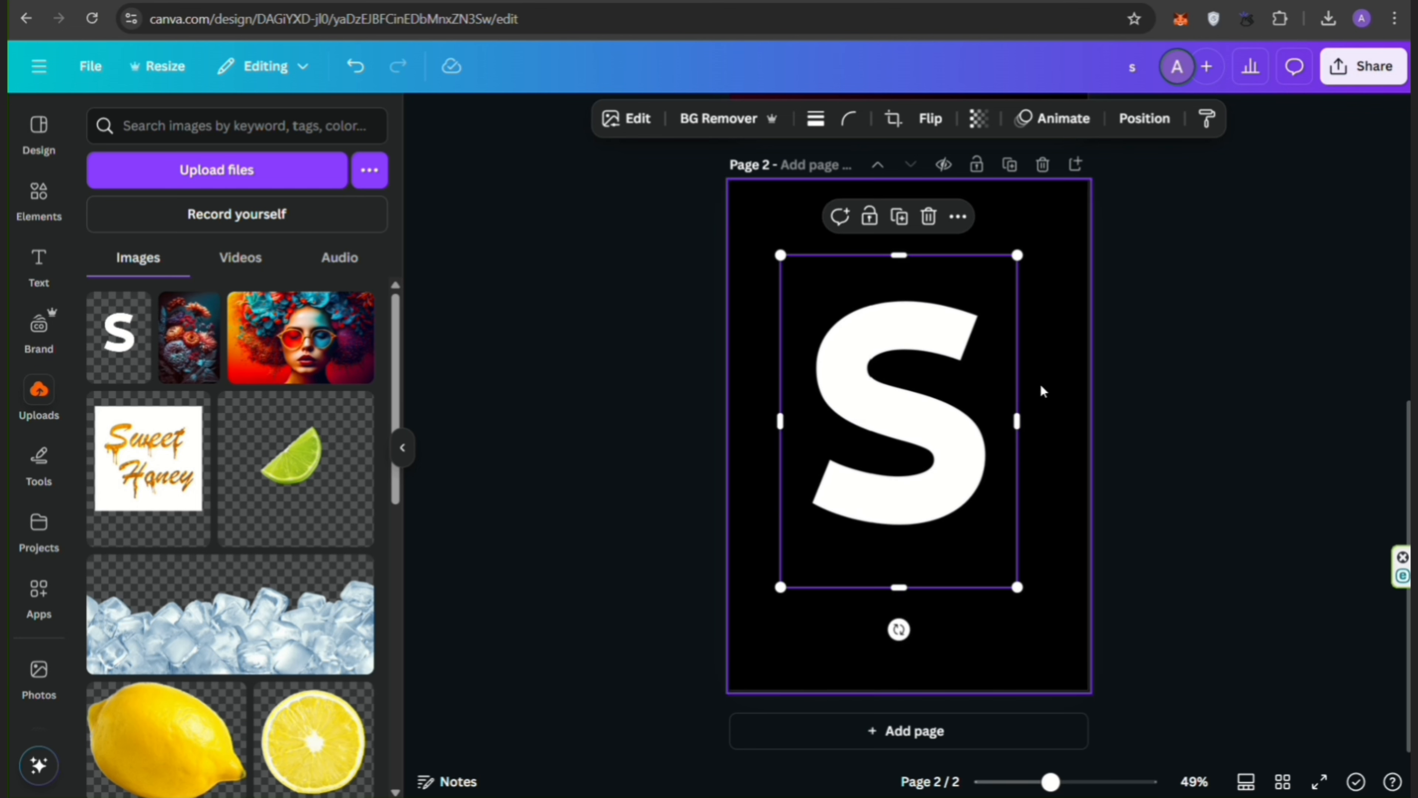
Step: Crop the S image to its left half and crop an aligned duplicate to the right half, separated by a narrow gap
left_click_drag(1016, 417, 908, 419)
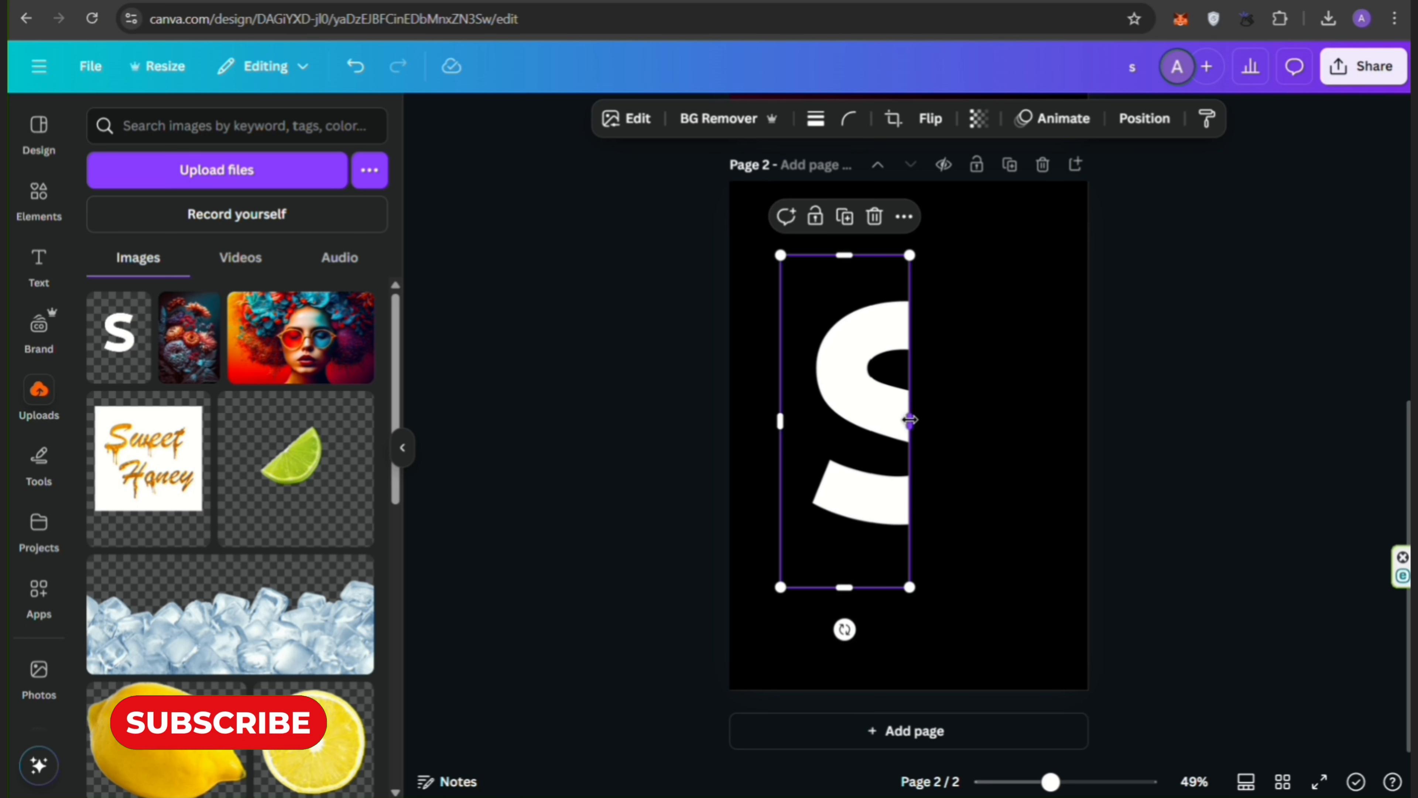
left_click(844, 216)
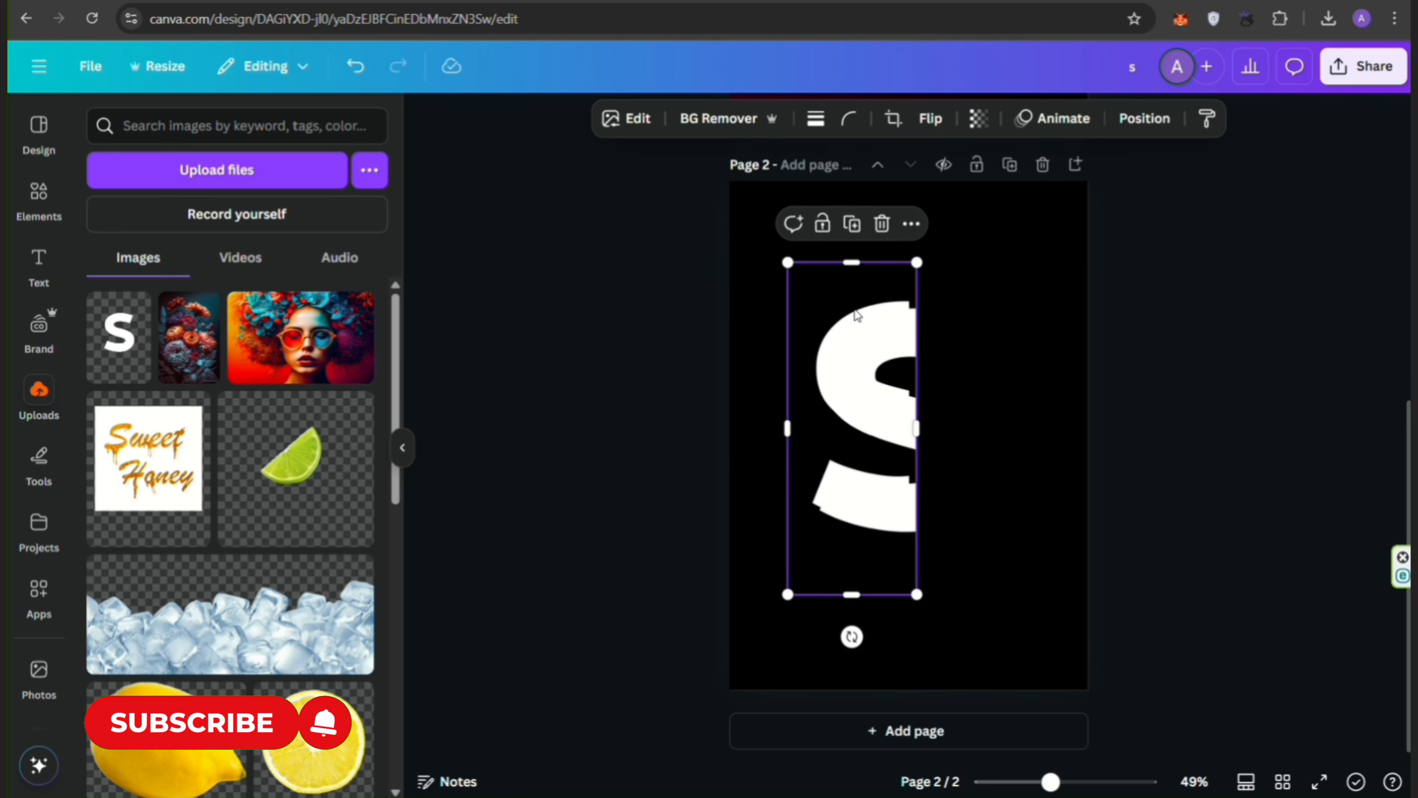
left_click_drag(871, 364, 862, 350)
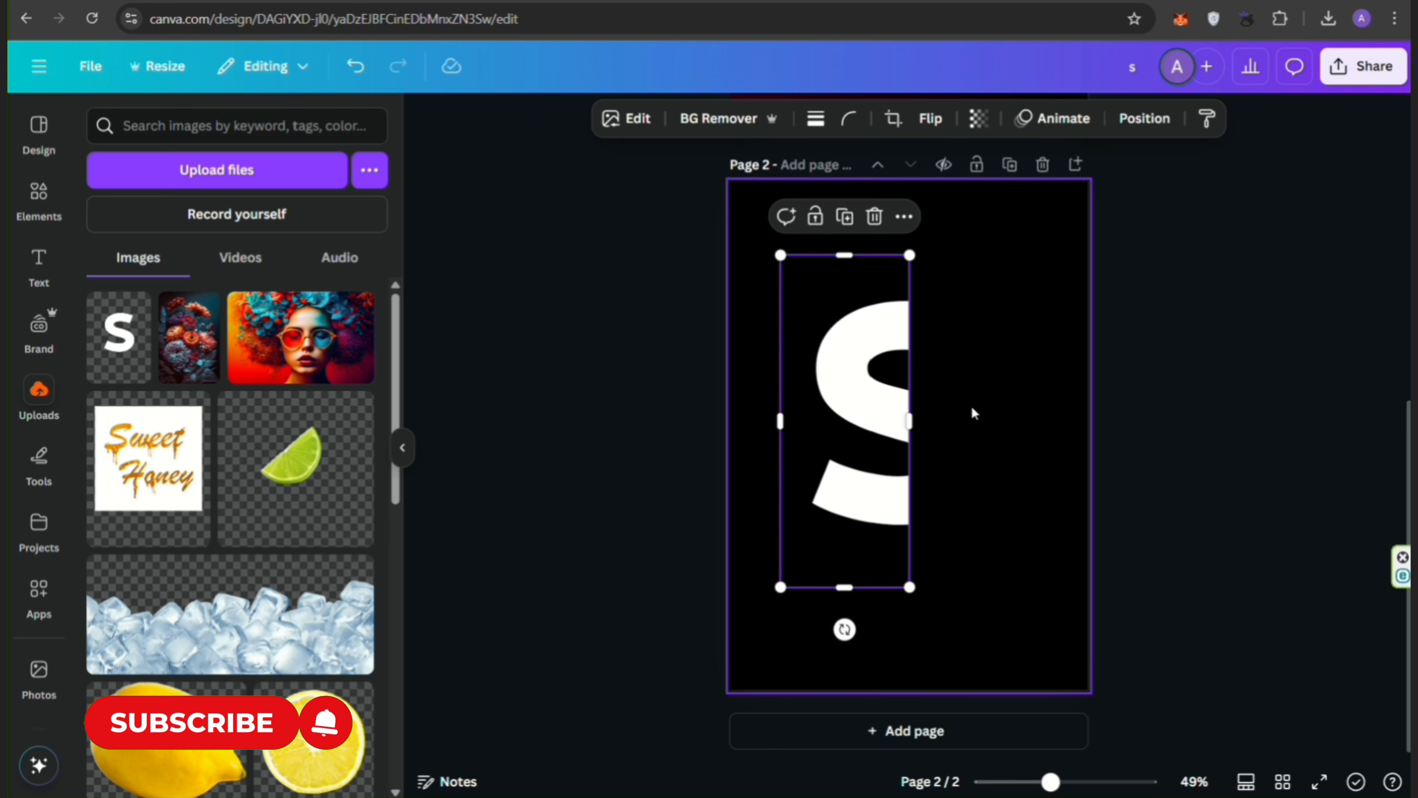
left_click_drag(909, 422, 1015, 428)
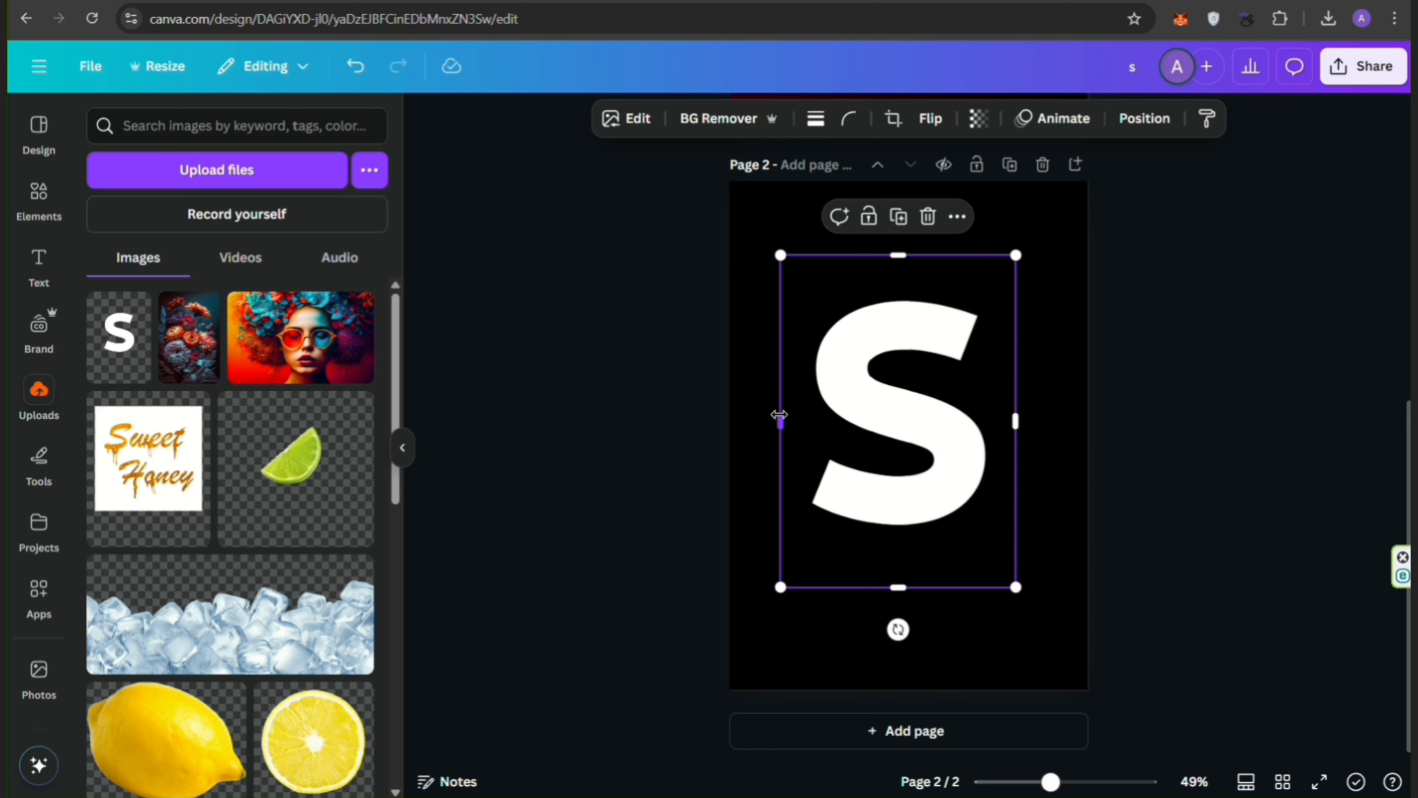
left_click_drag(779, 414, 967, 452)
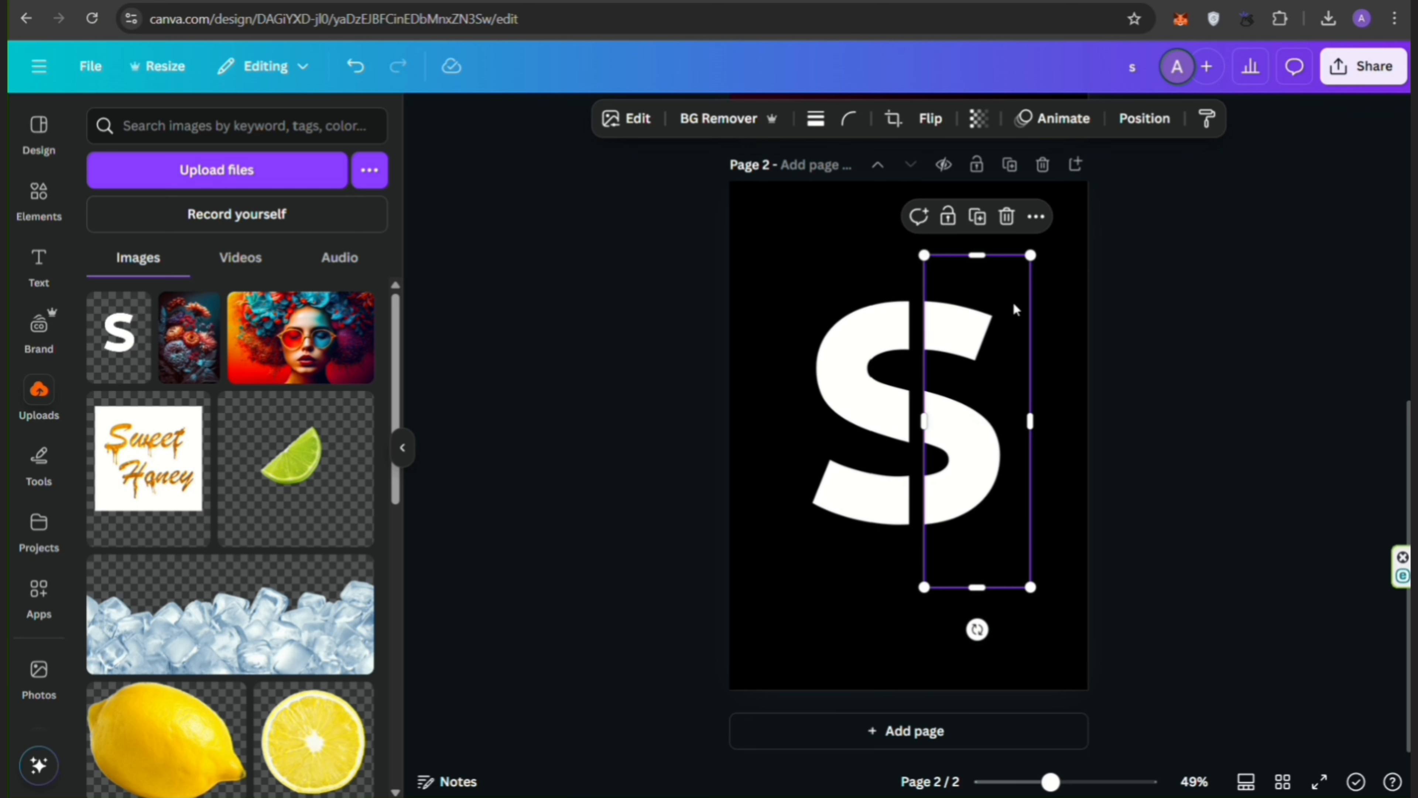
Step: Copy the right half of the S onto a new page 3 and shift it left so its cut edge meets the vertical centre line
left_click(1036, 216)
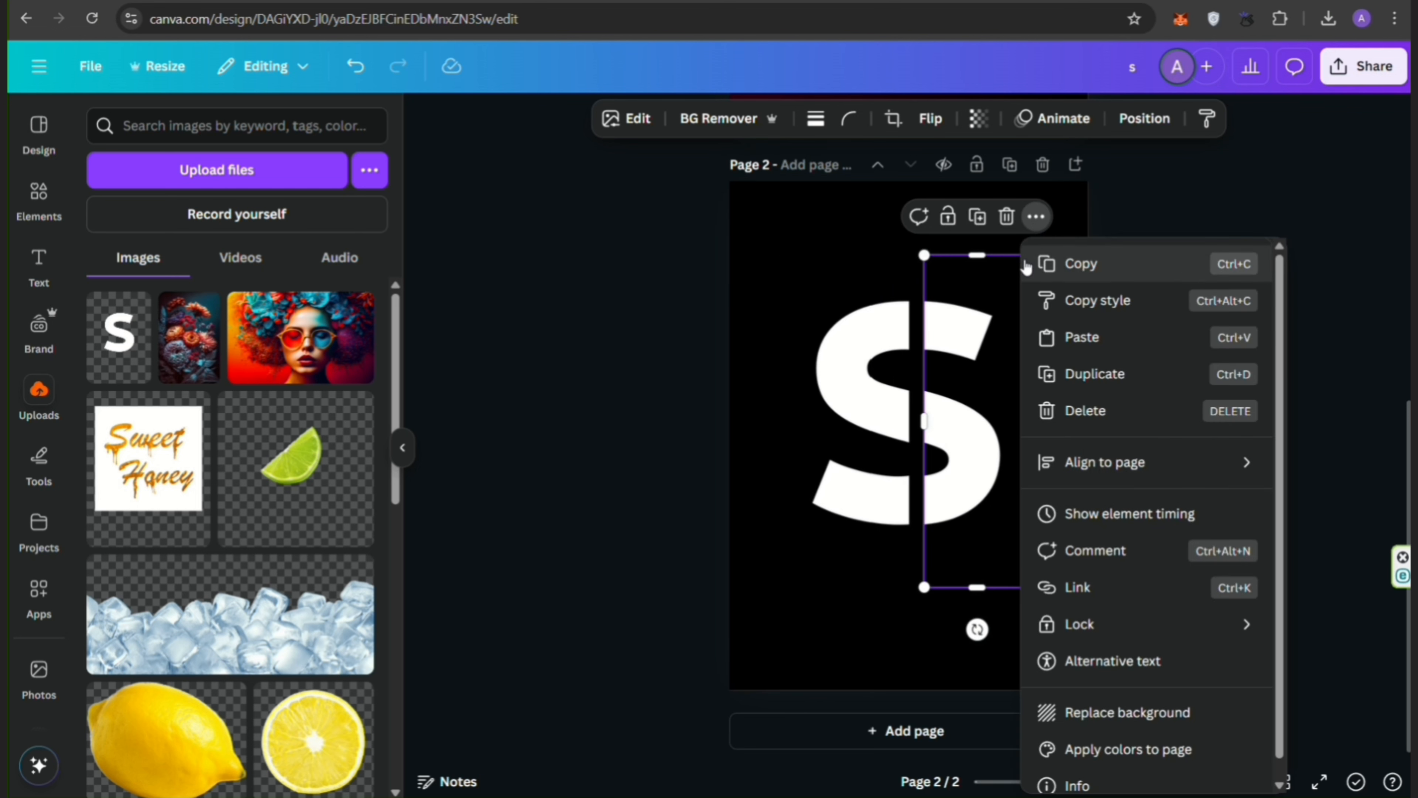
left_click(1068, 266)
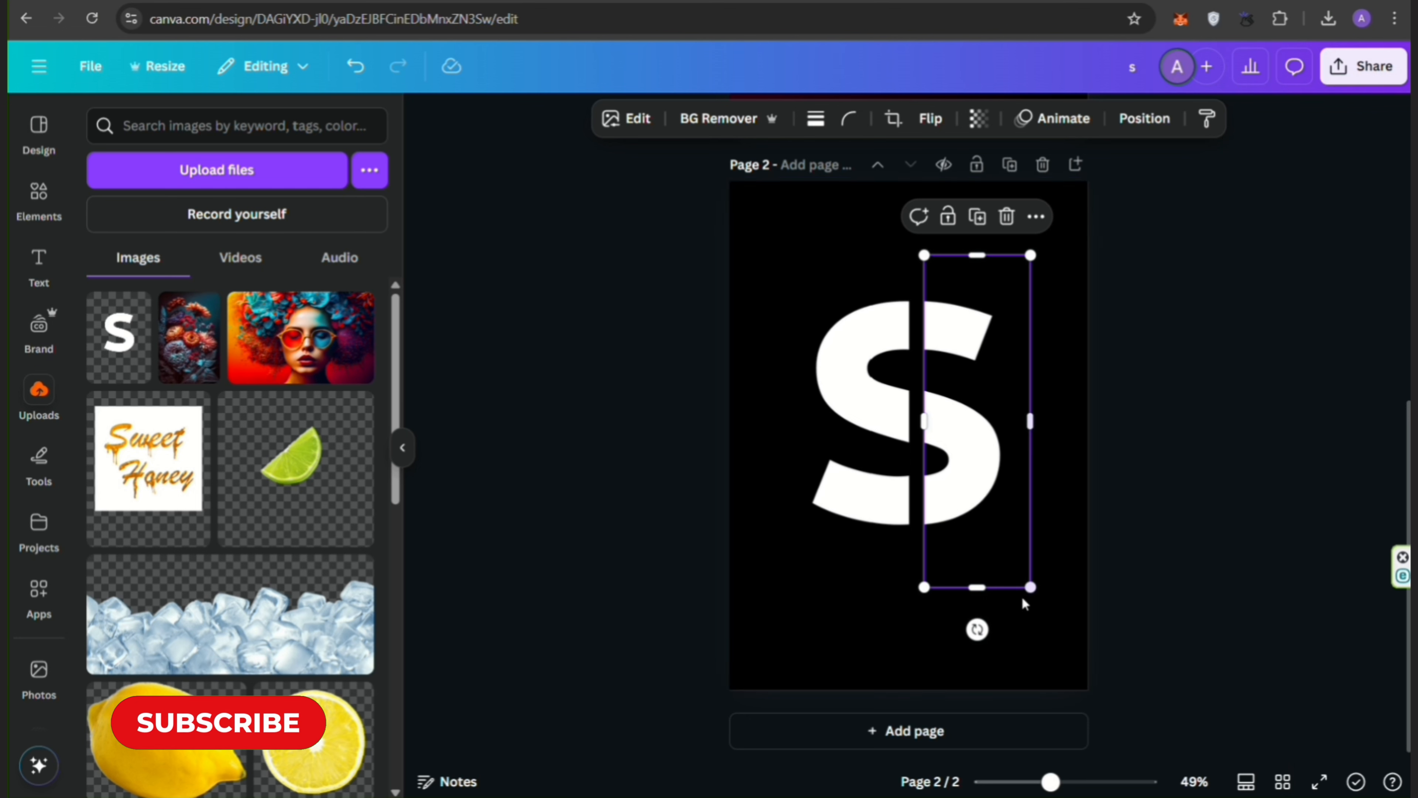
left_click(1007, 732)
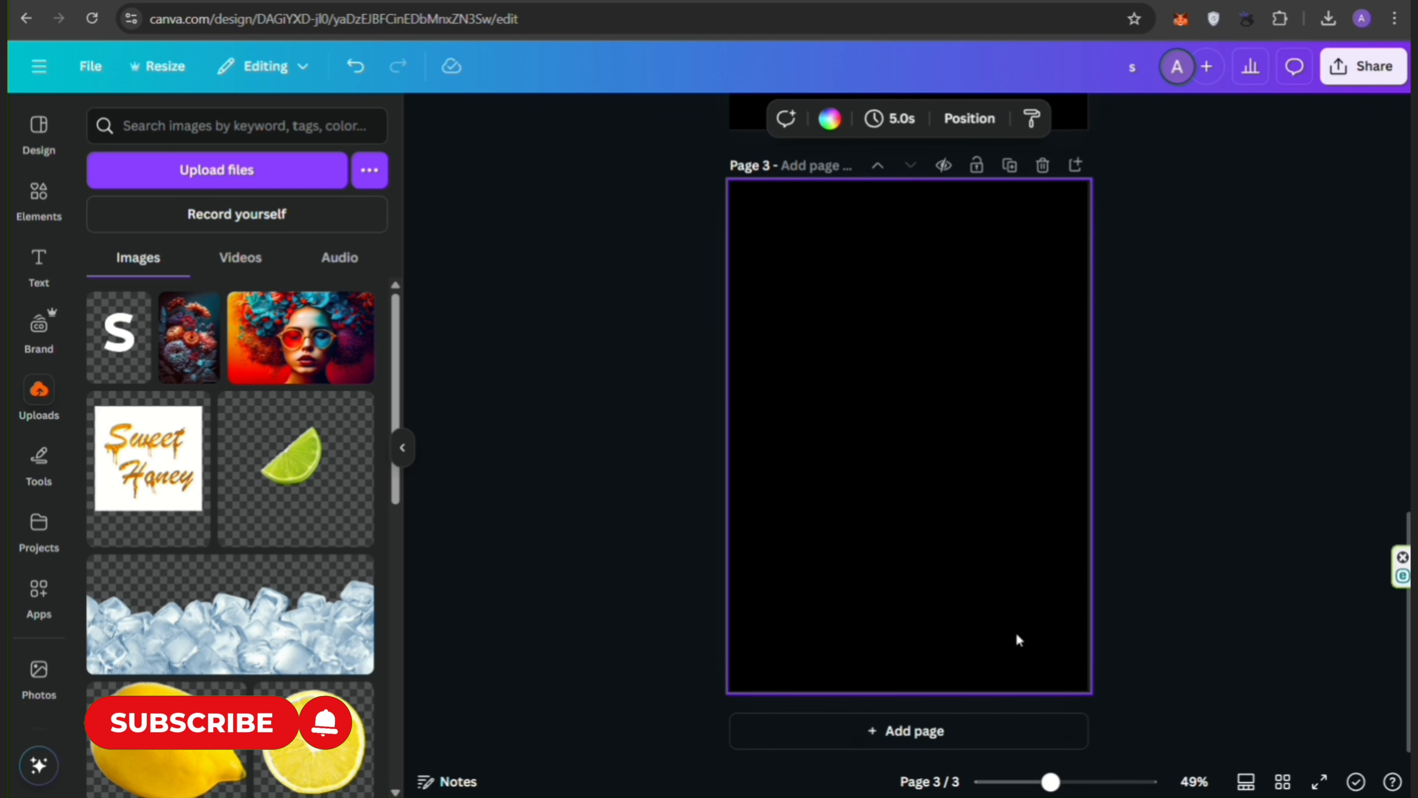
right_click(918, 286)
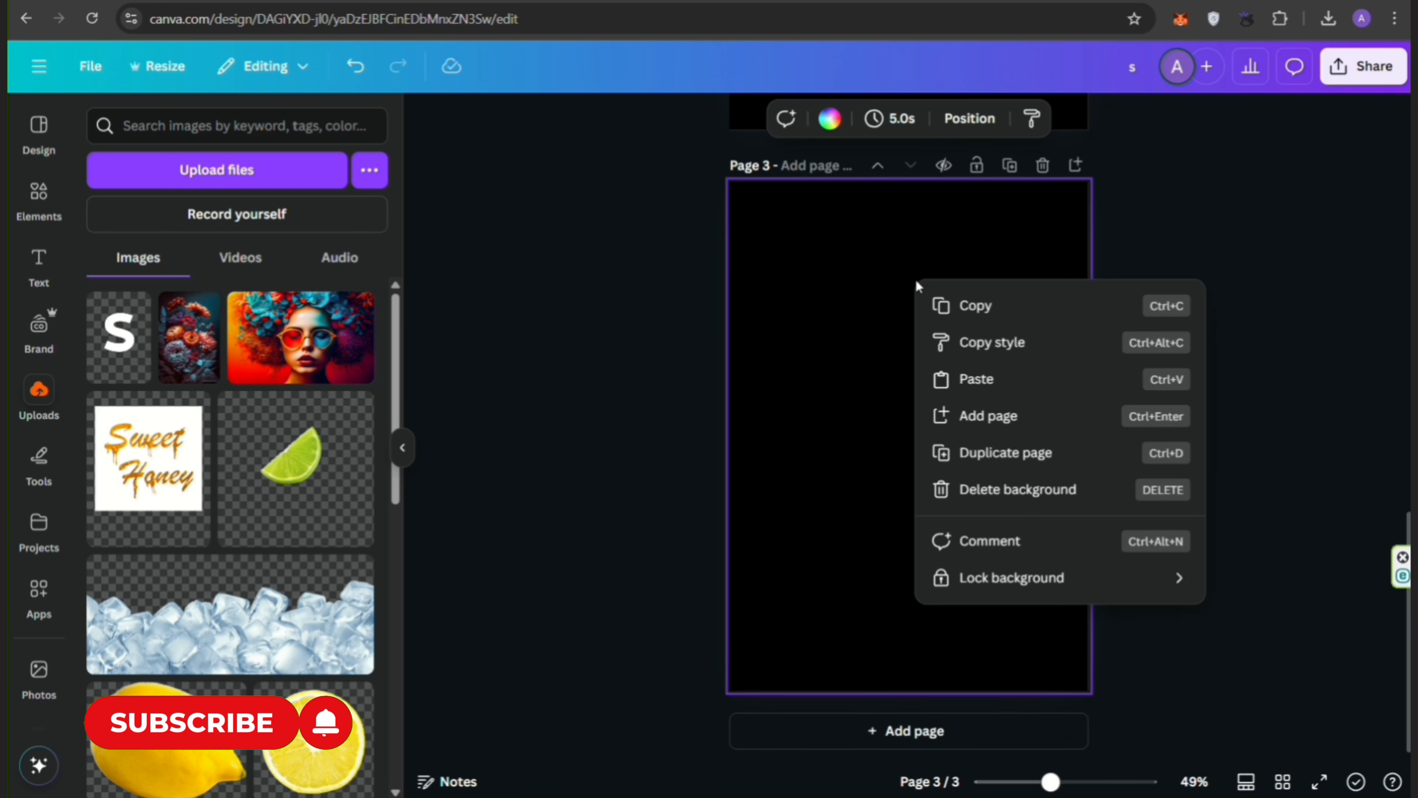
left_click(952, 382)
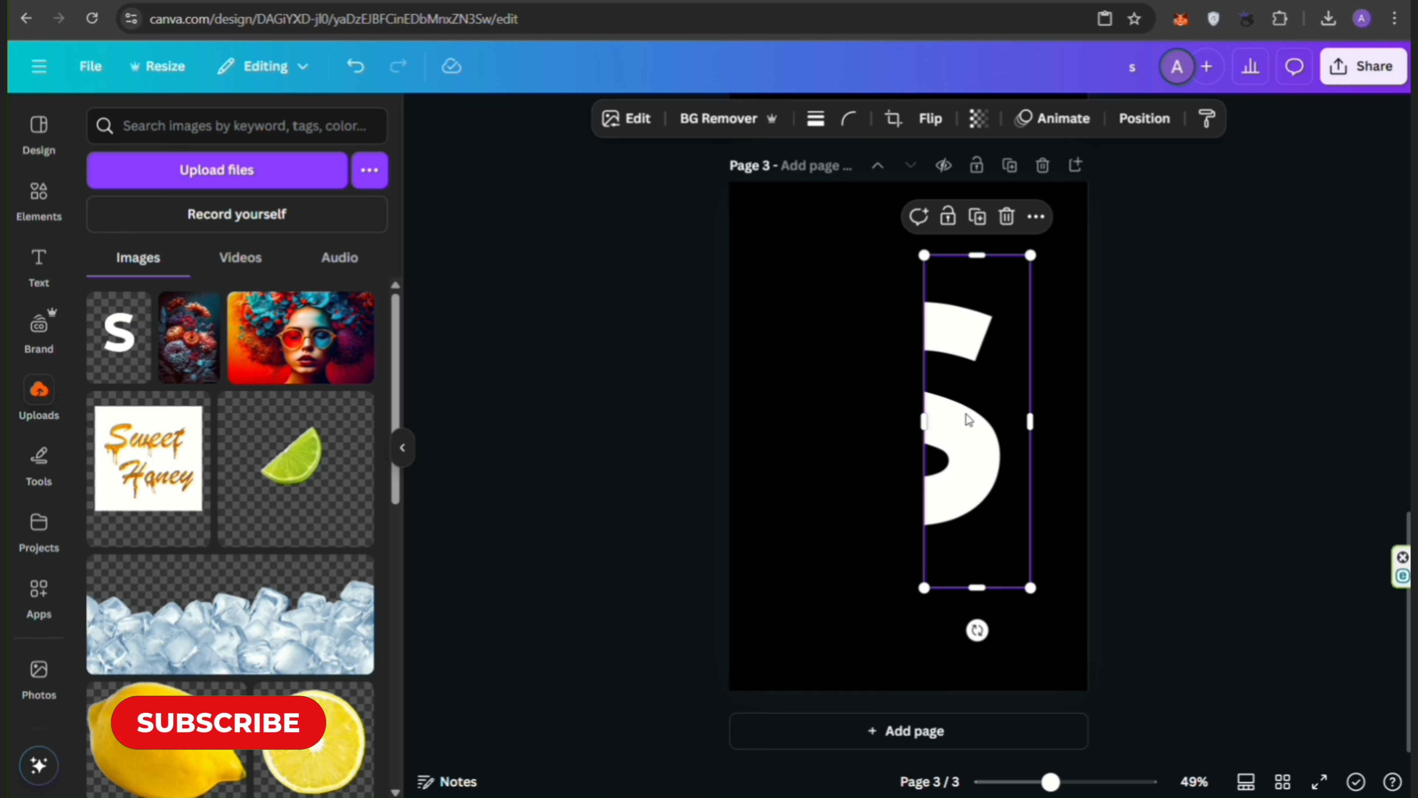
left_click_drag(959, 421, 945, 421)
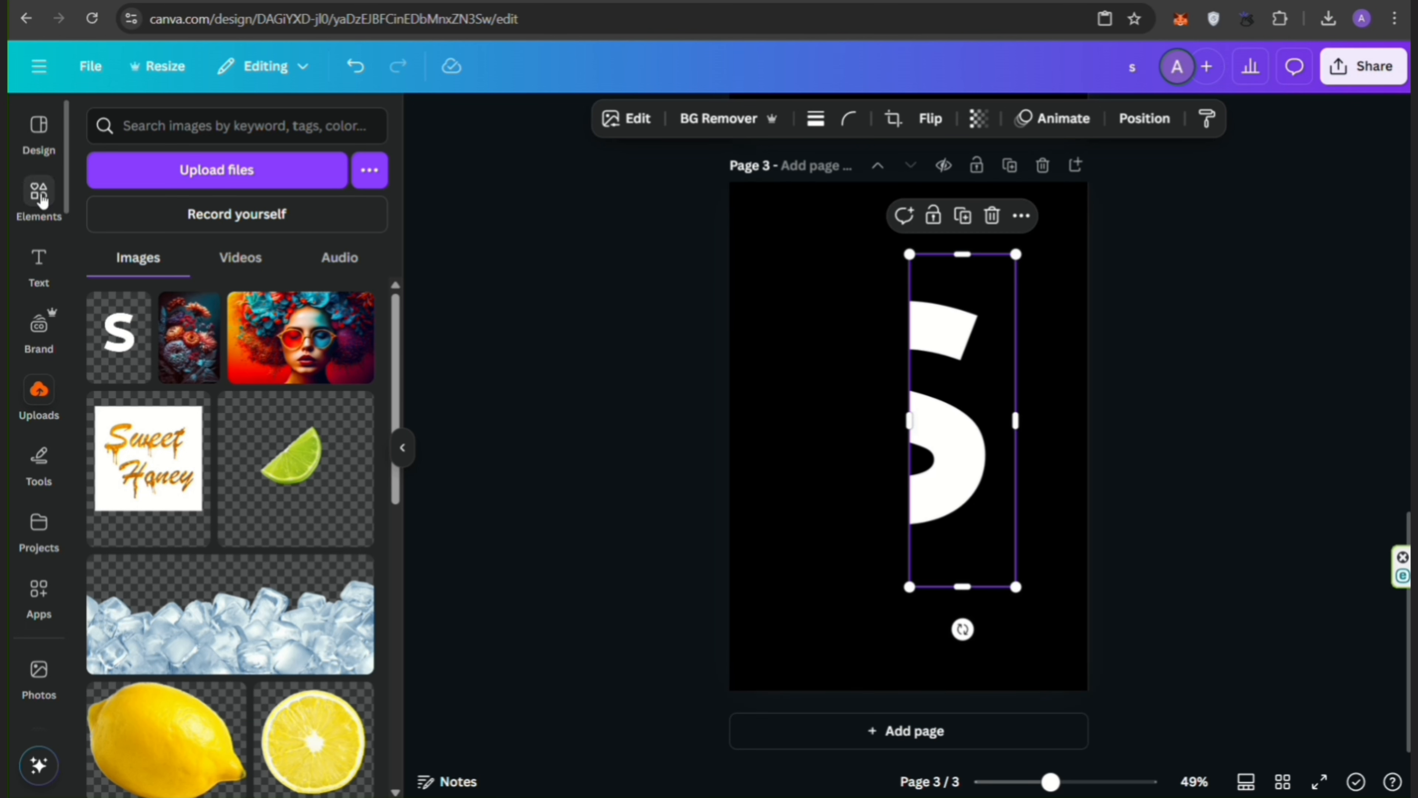
Step: Add the recently used pink square to page 3, about 15.1 cm wide and centred horizontally, and send it behind the half letter
left_click(33, 202)
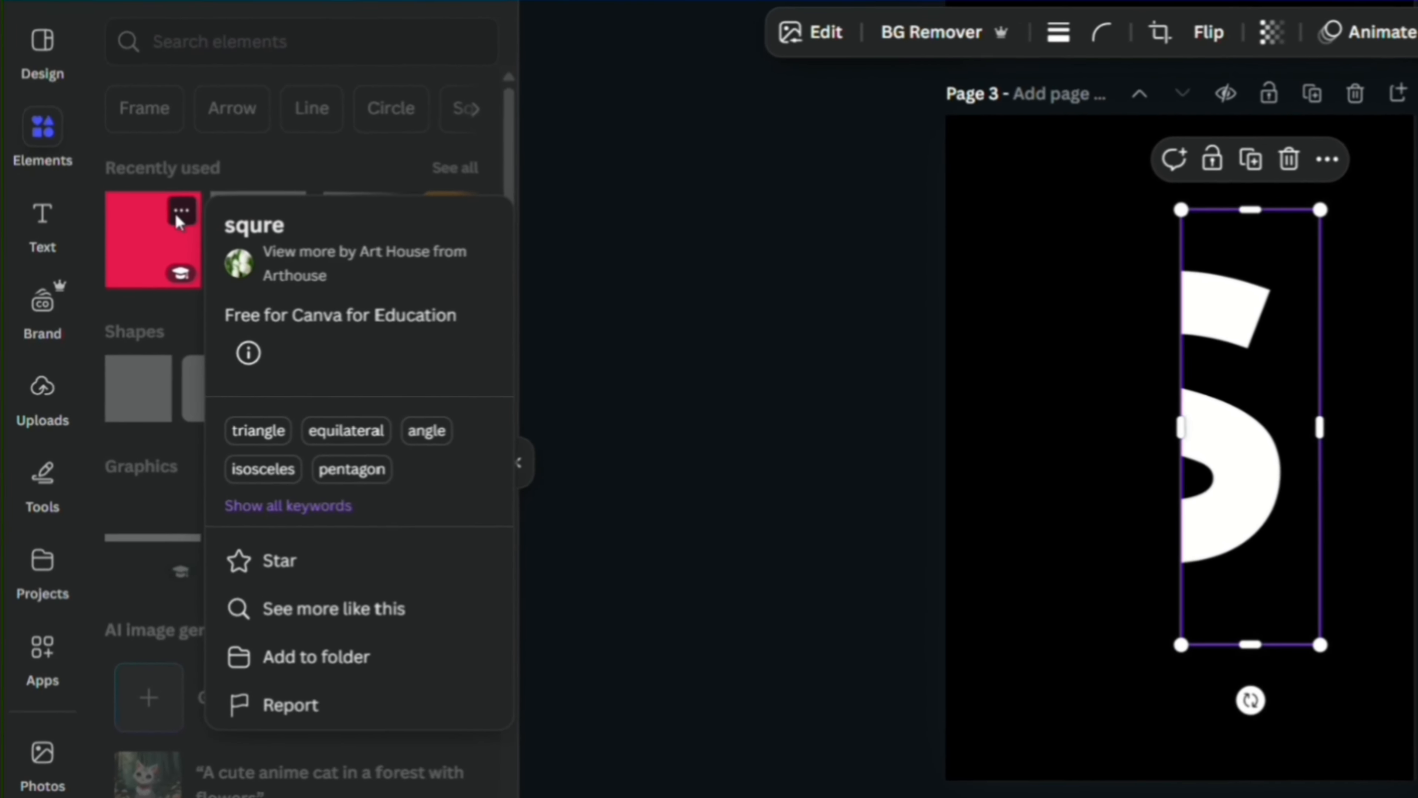
left_click(156, 226)
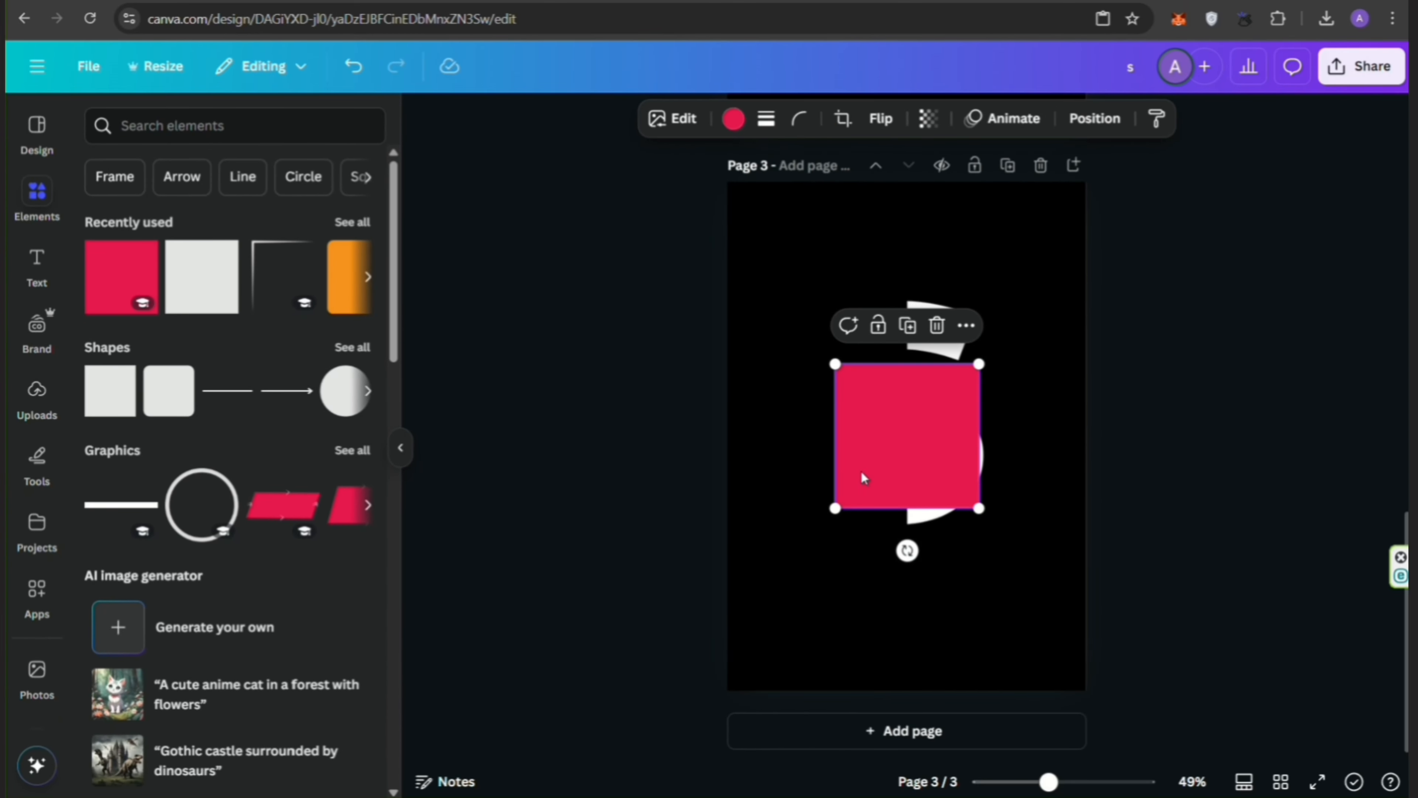
left_click_drag(1144, 493, 1185, 453)
left_click_drag(891, 440, 905, 381)
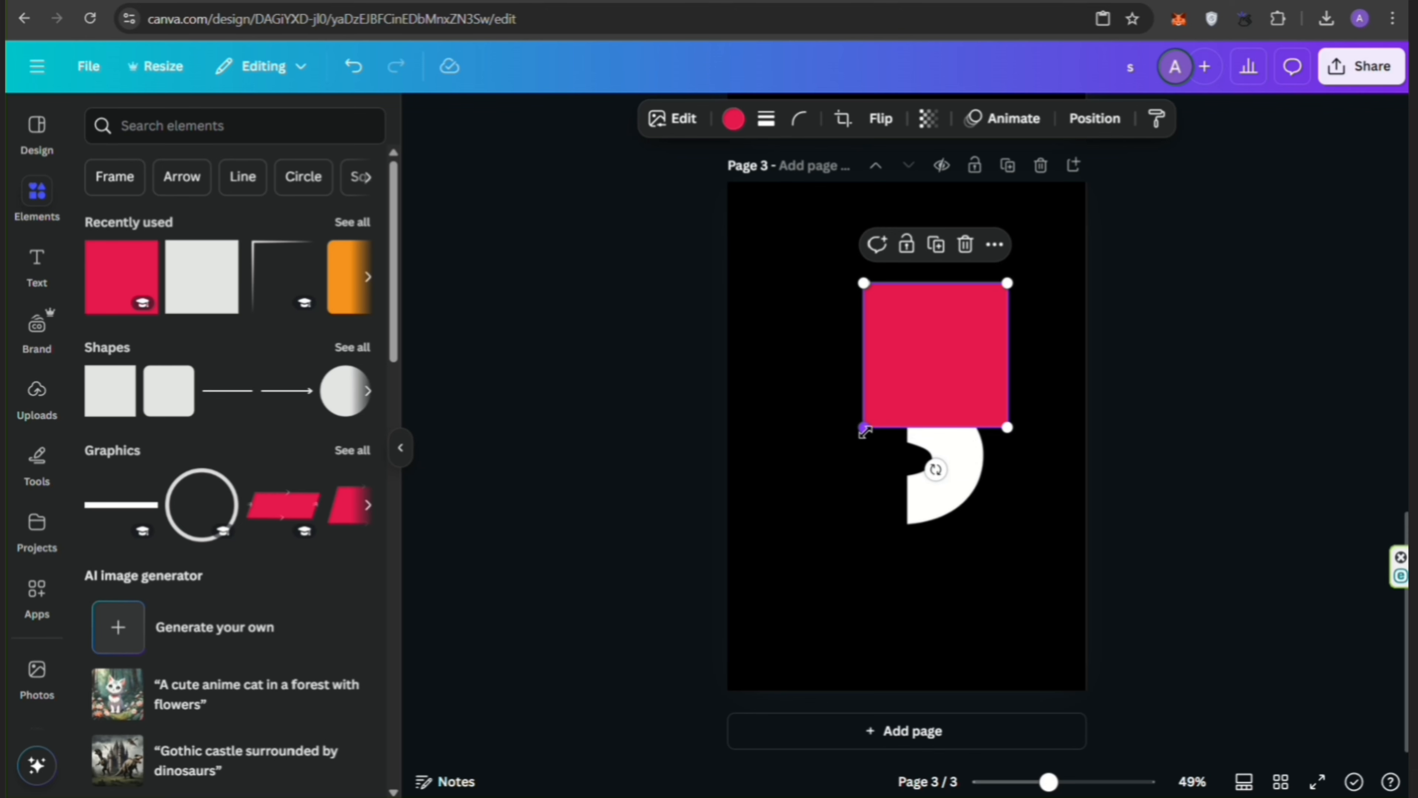
left_click_drag(864, 430, 750, 542)
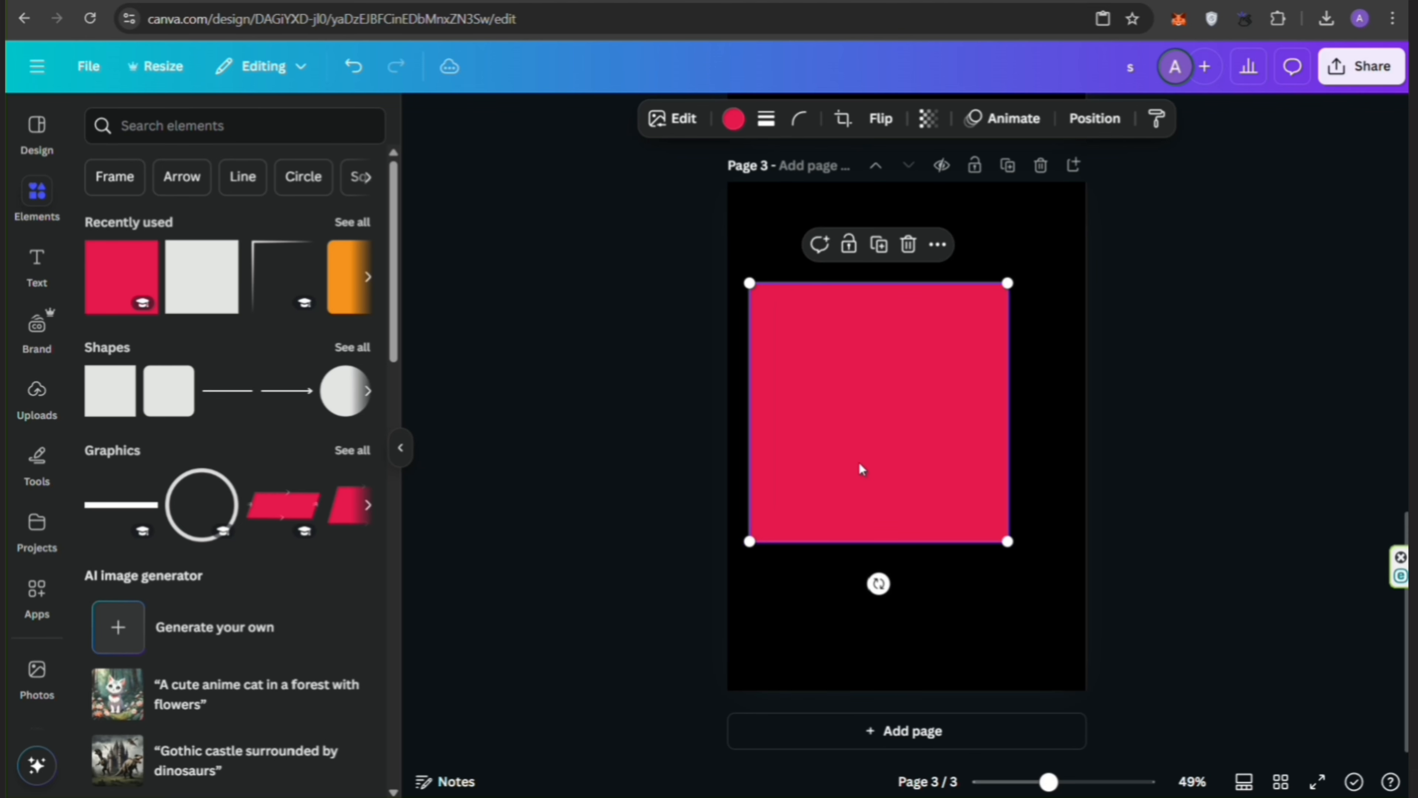
left_click_drag(861, 468, 884, 468)
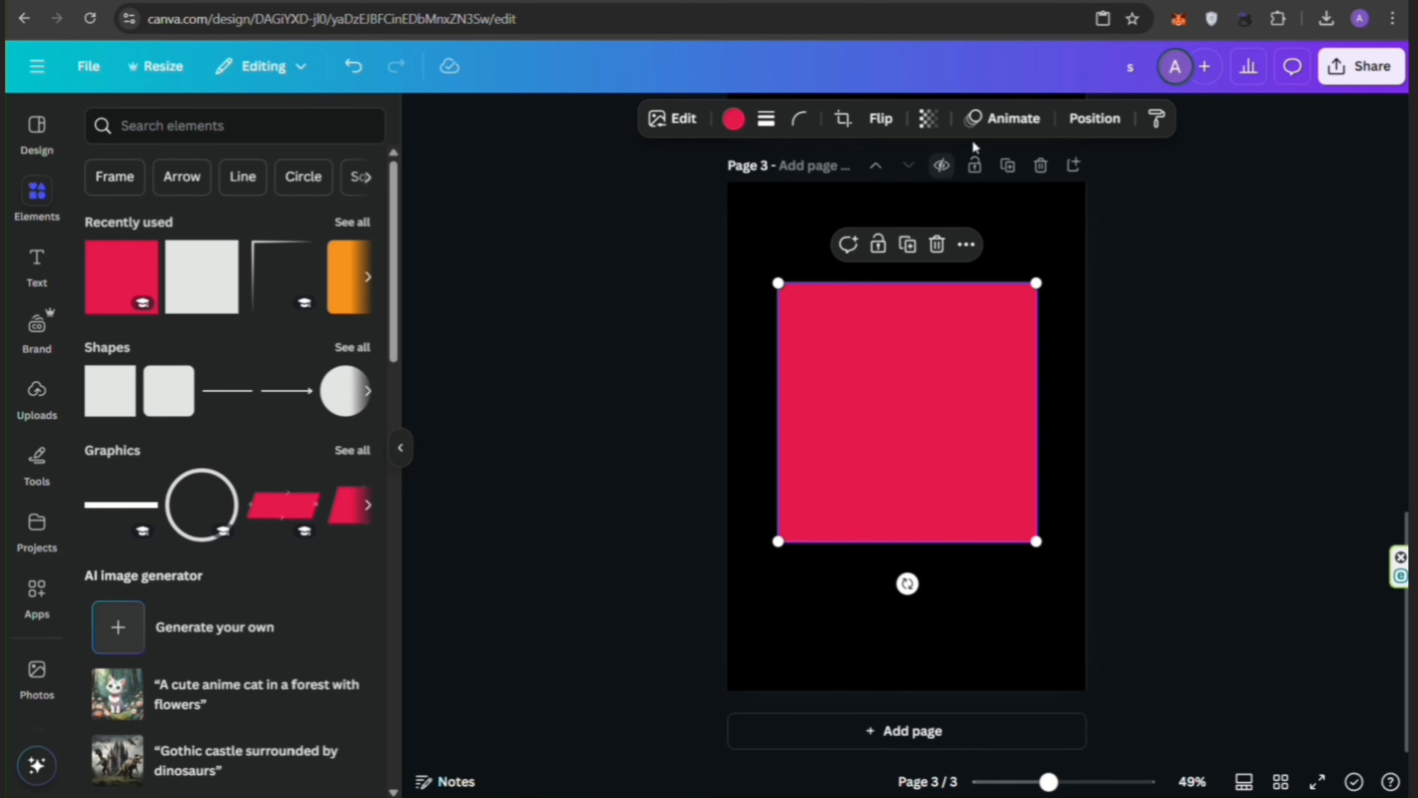
left_click(1067, 120)
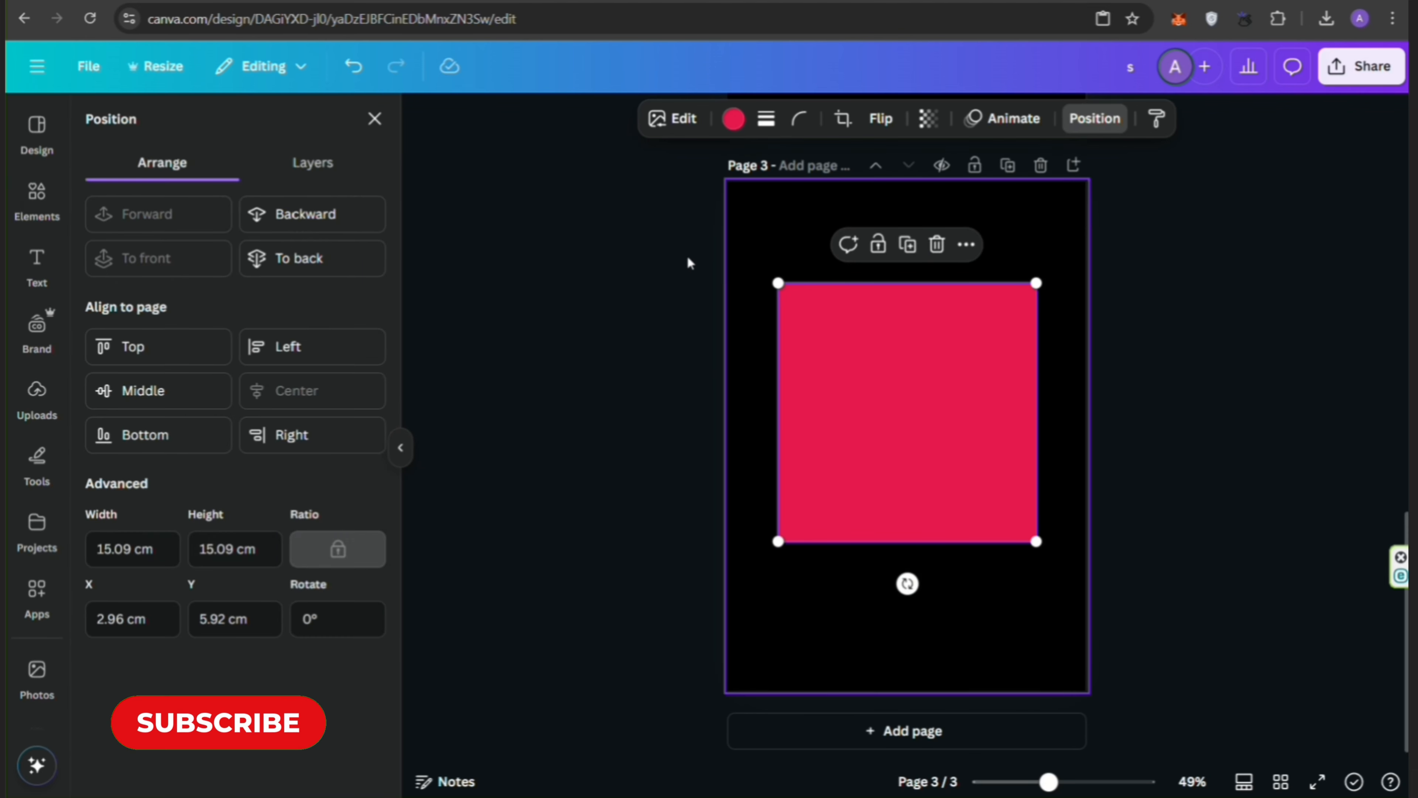
left_click(338, 218)
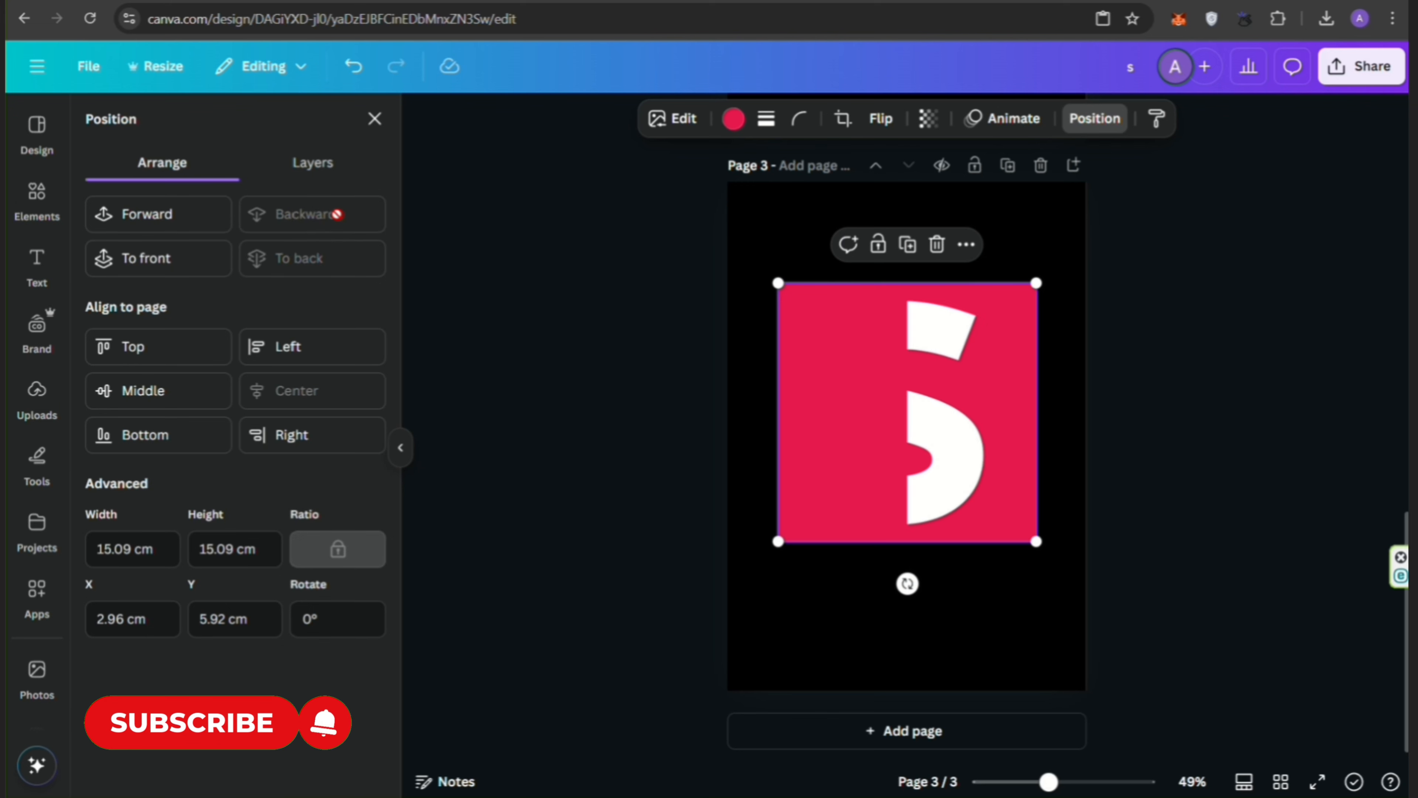
Step: Change the background of page 3 to white
left_click(735, 235)
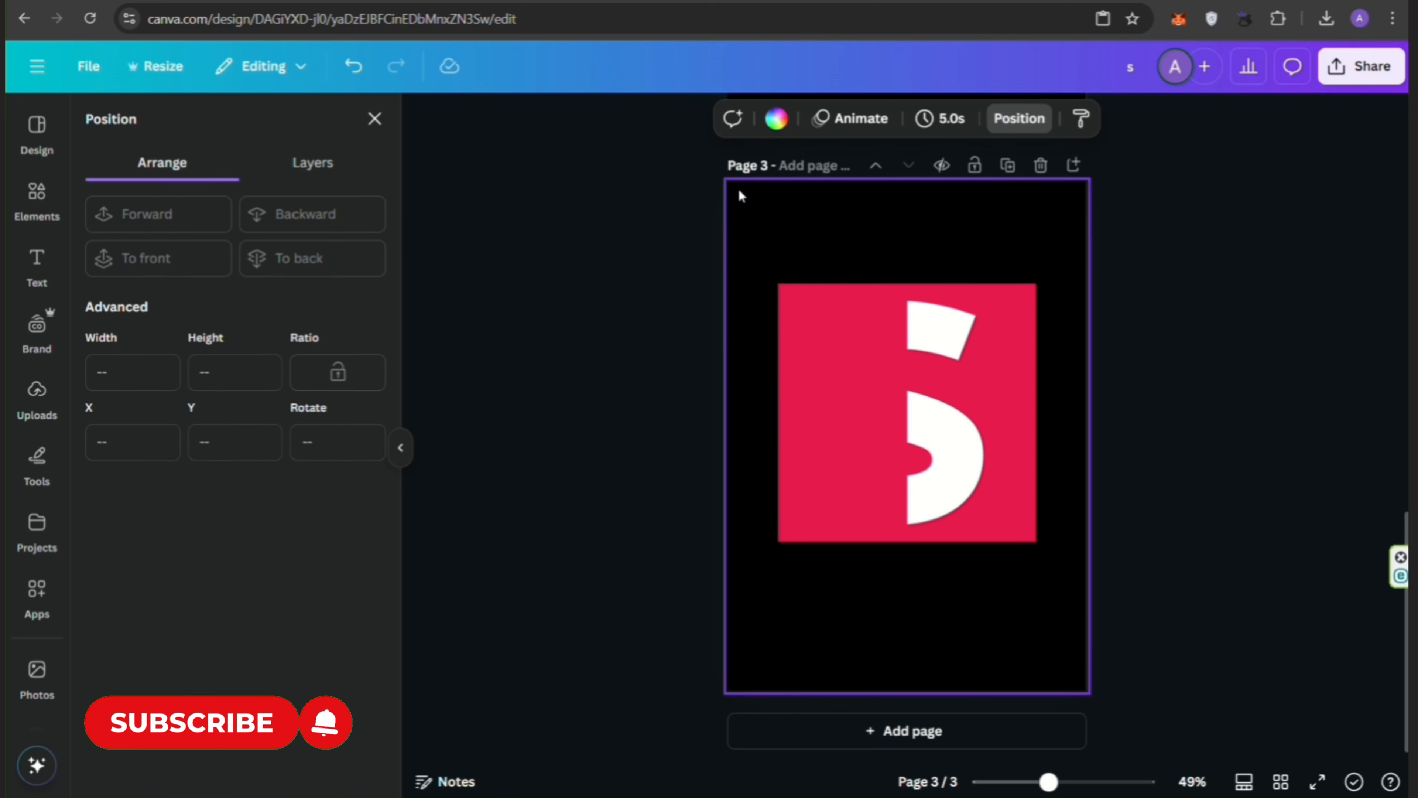
left_click(792, 122)
left_click(302, 384)
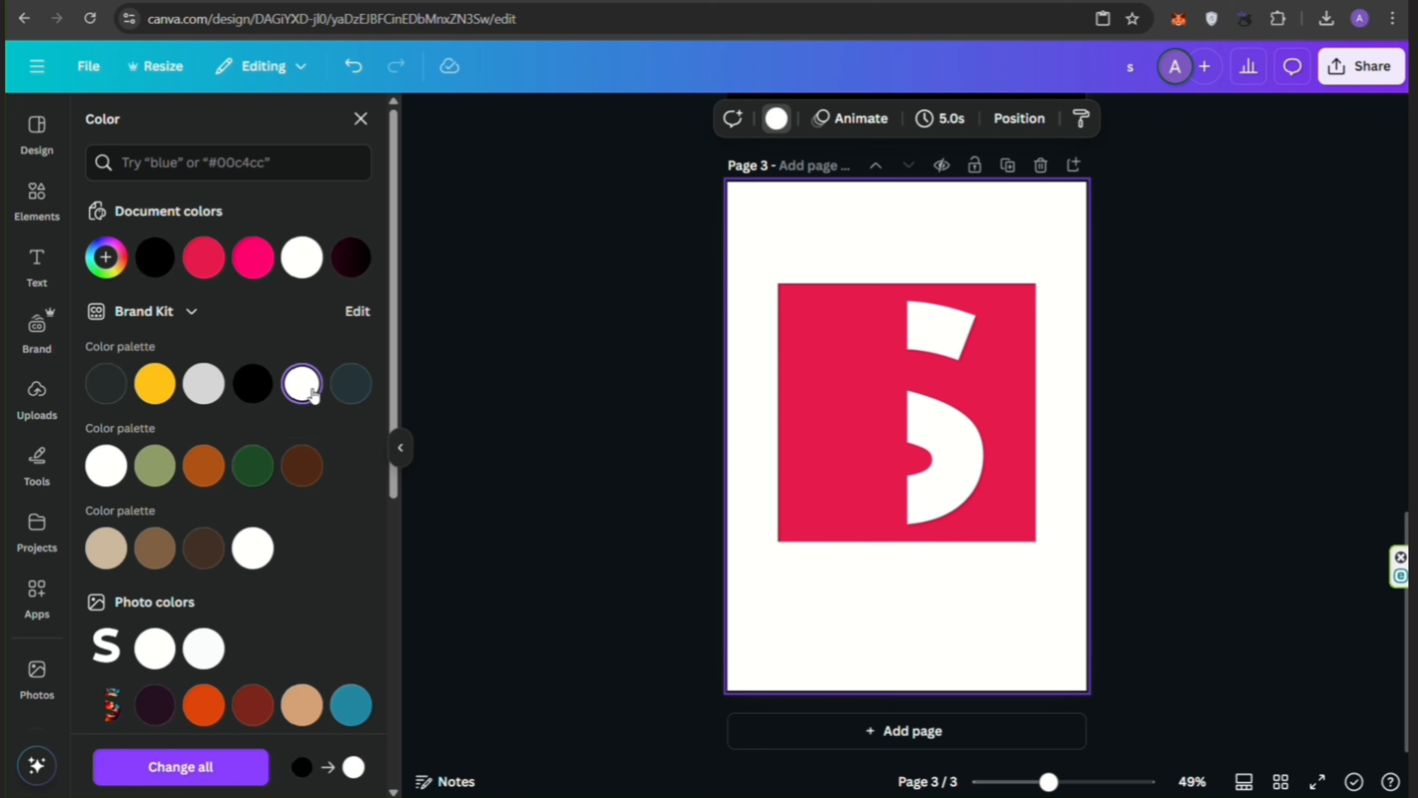
left_click(536, 342)
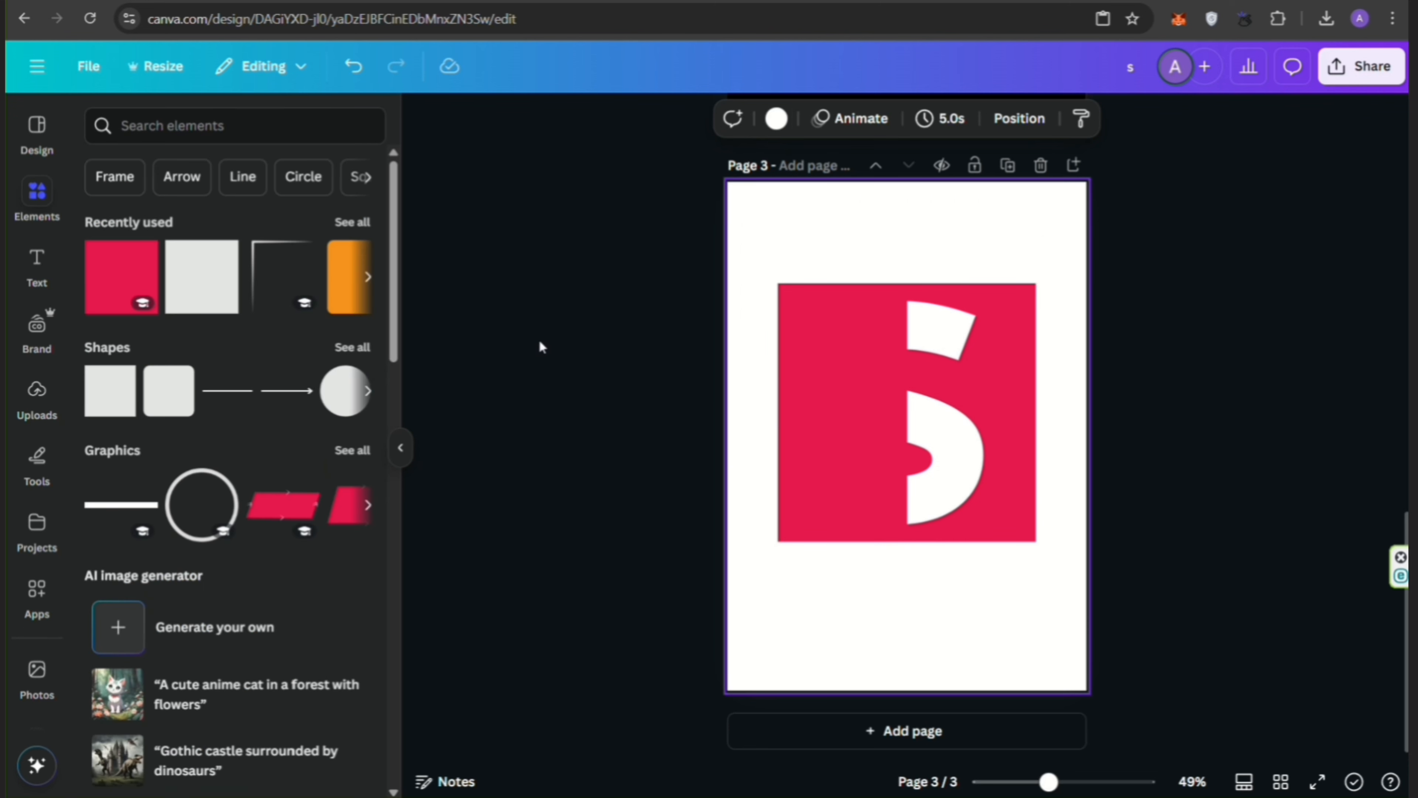
Step: Download only page 3 as a PNG with the transparent background option turned off
left_click(1390, 70)
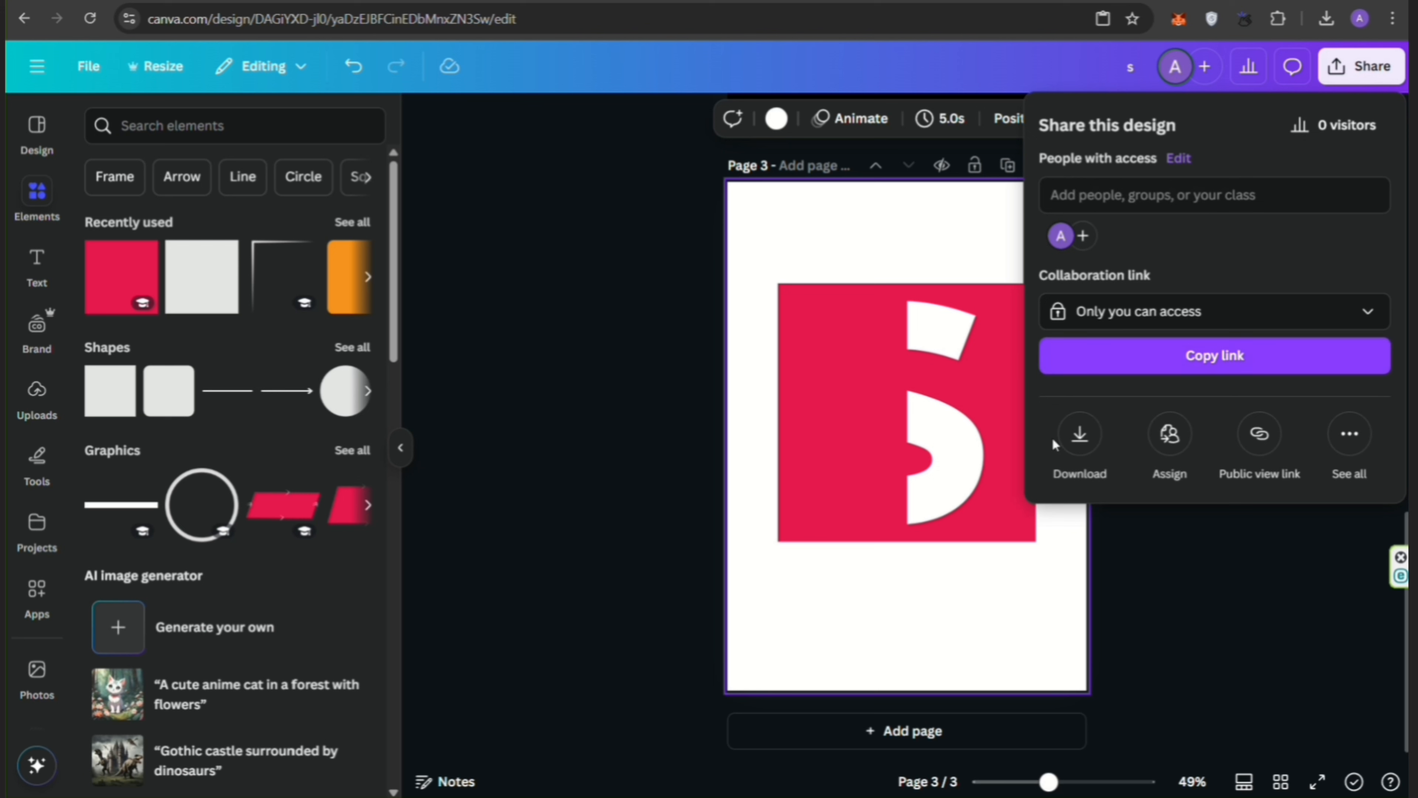
left_click(1059, 446)
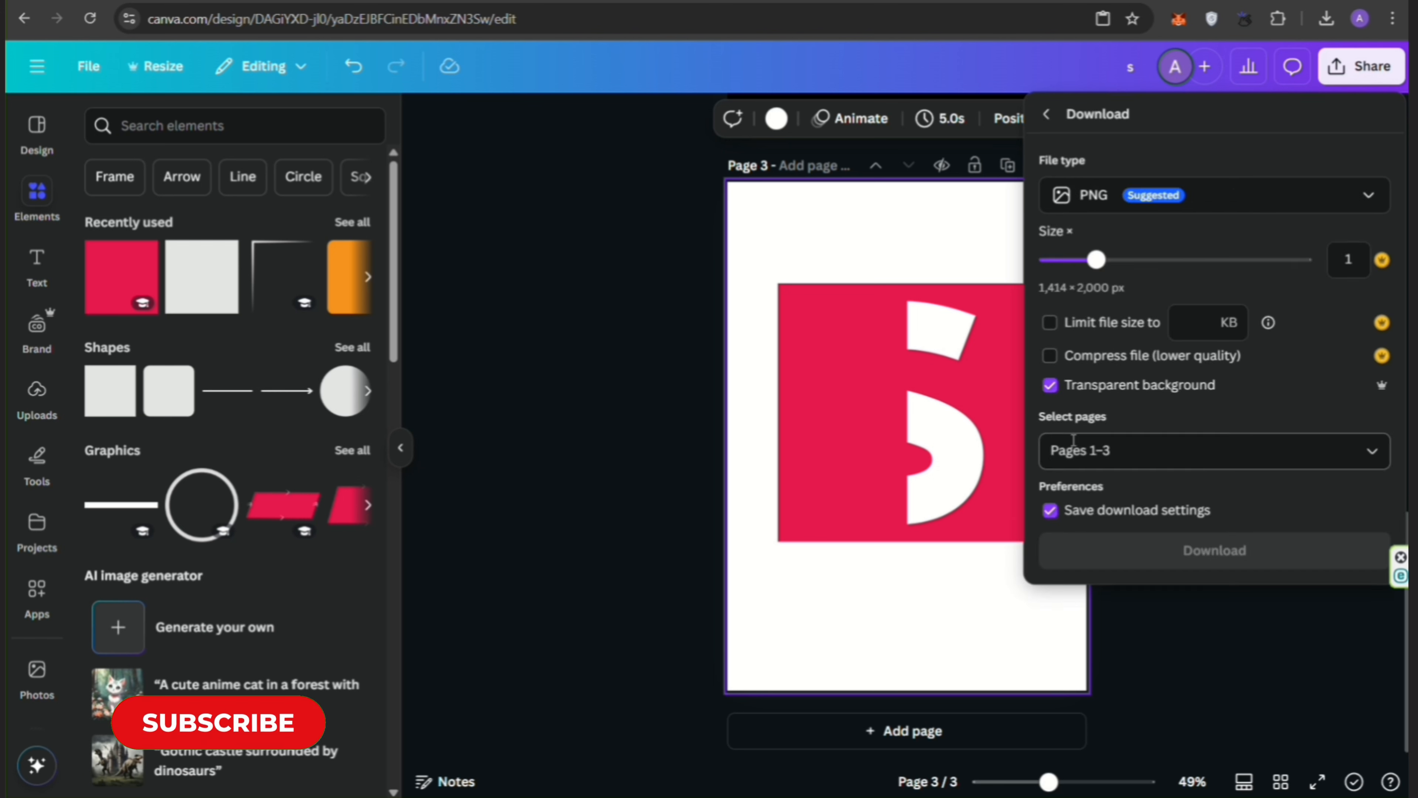
left_click(1372, 463)
left_click(1241, 575)
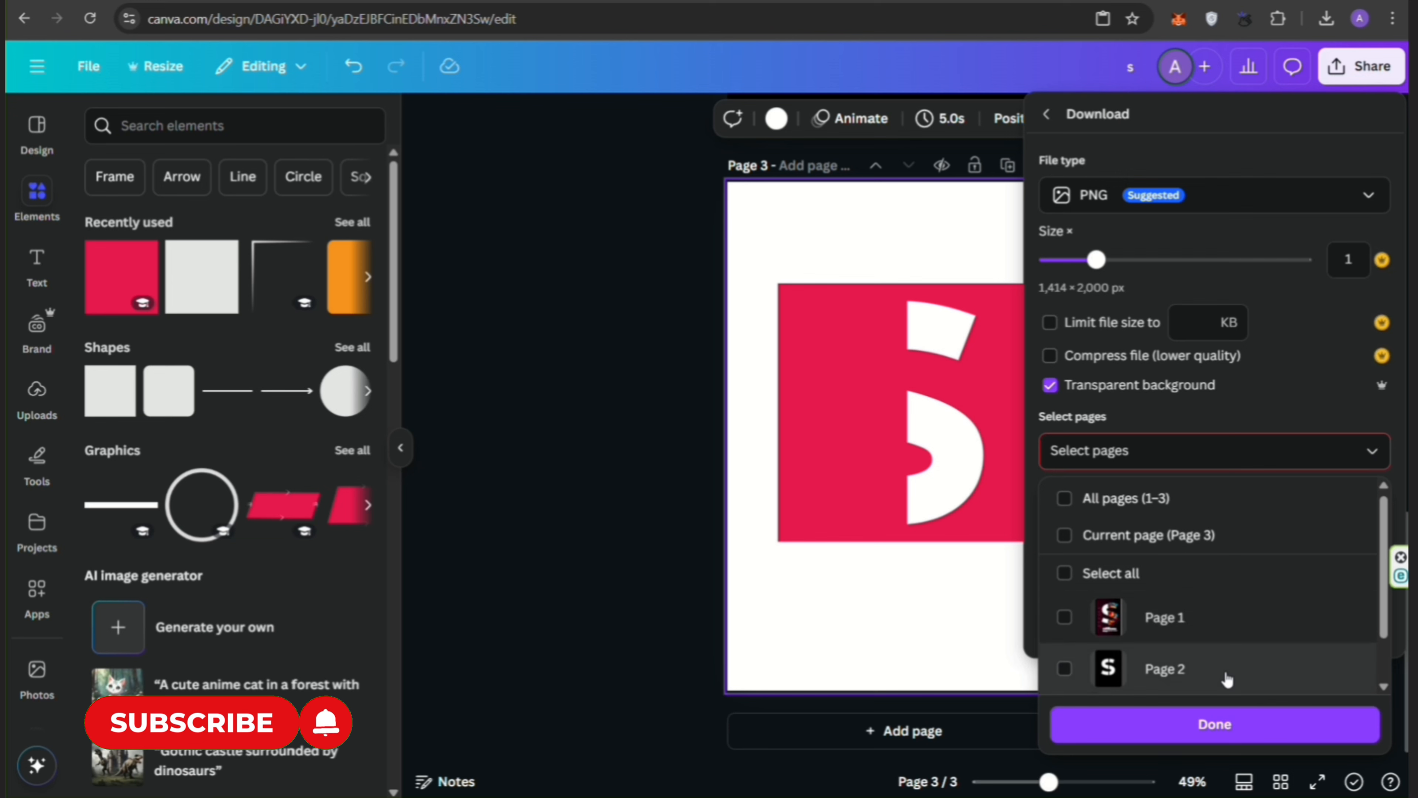
scroll(1229, 676, "down", 2)
left_click(1227, 667)
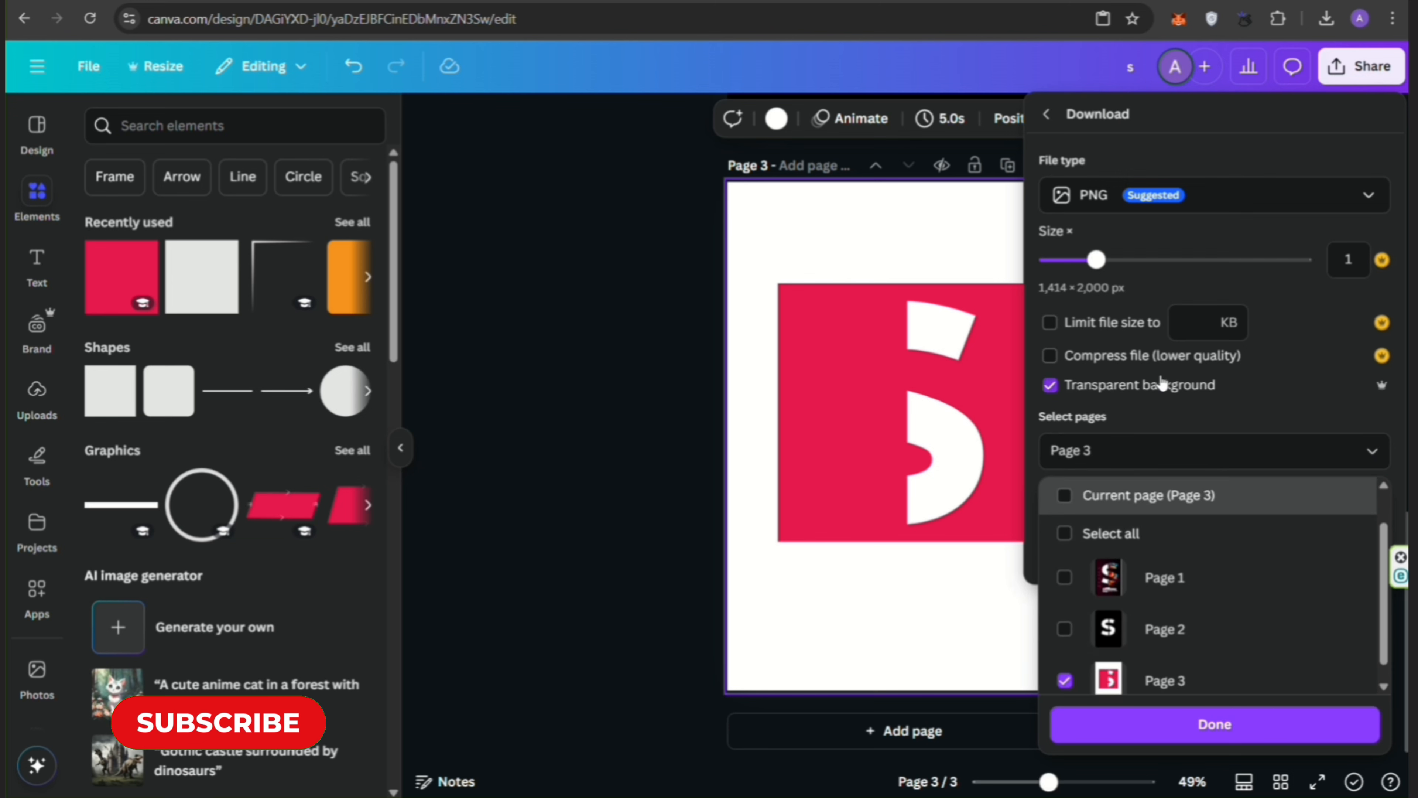
left_click(1155, 397)
left_click(1171, 546)
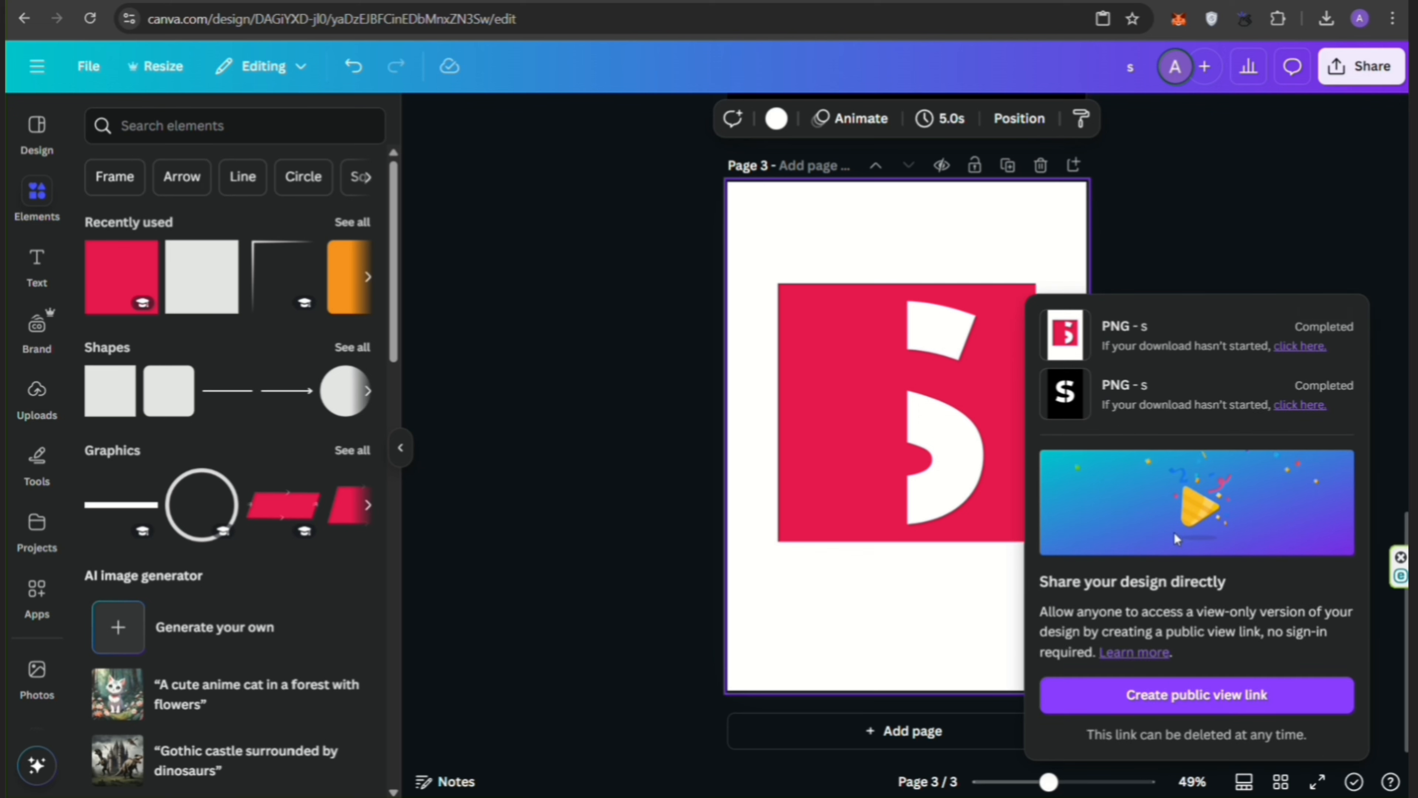
Step: Delete the pink square and the half letter from page 3
left_click(1195, 222)
left_click_drag(1138, 214, 744, 609)
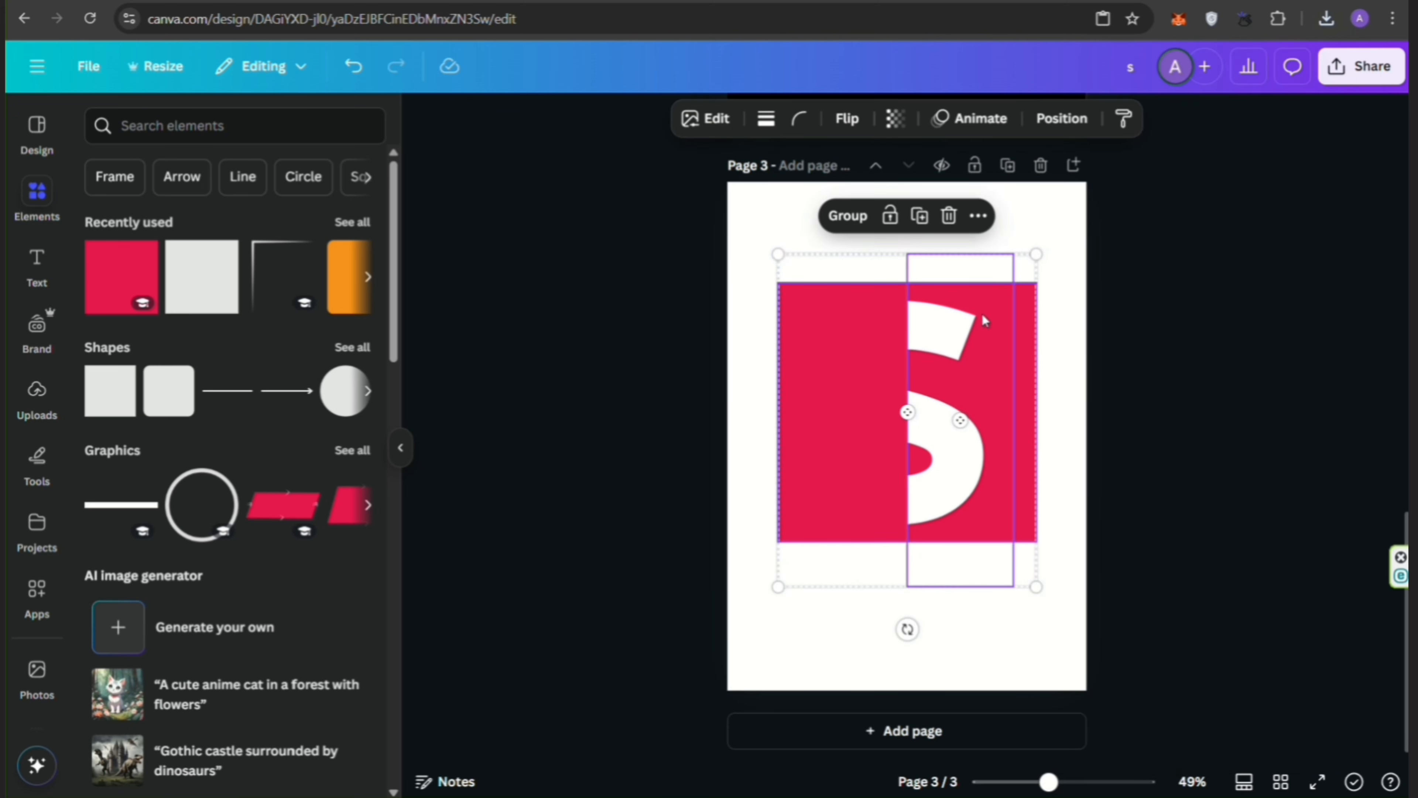
left_click(950, 217)
Step: Upload the newly downloaded s (3).png to the design's image uploads
left_click(51, 408)
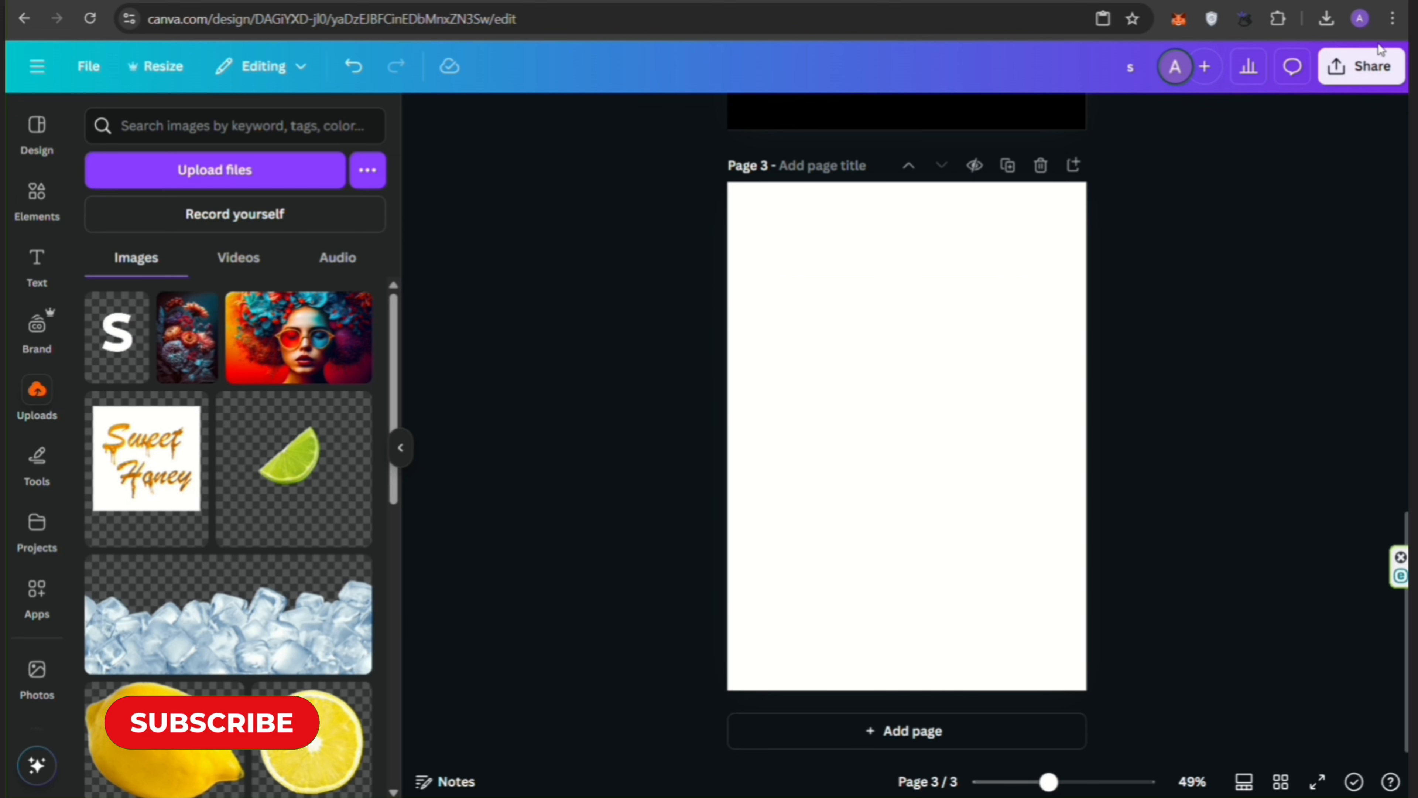
left_click(1326, 20)
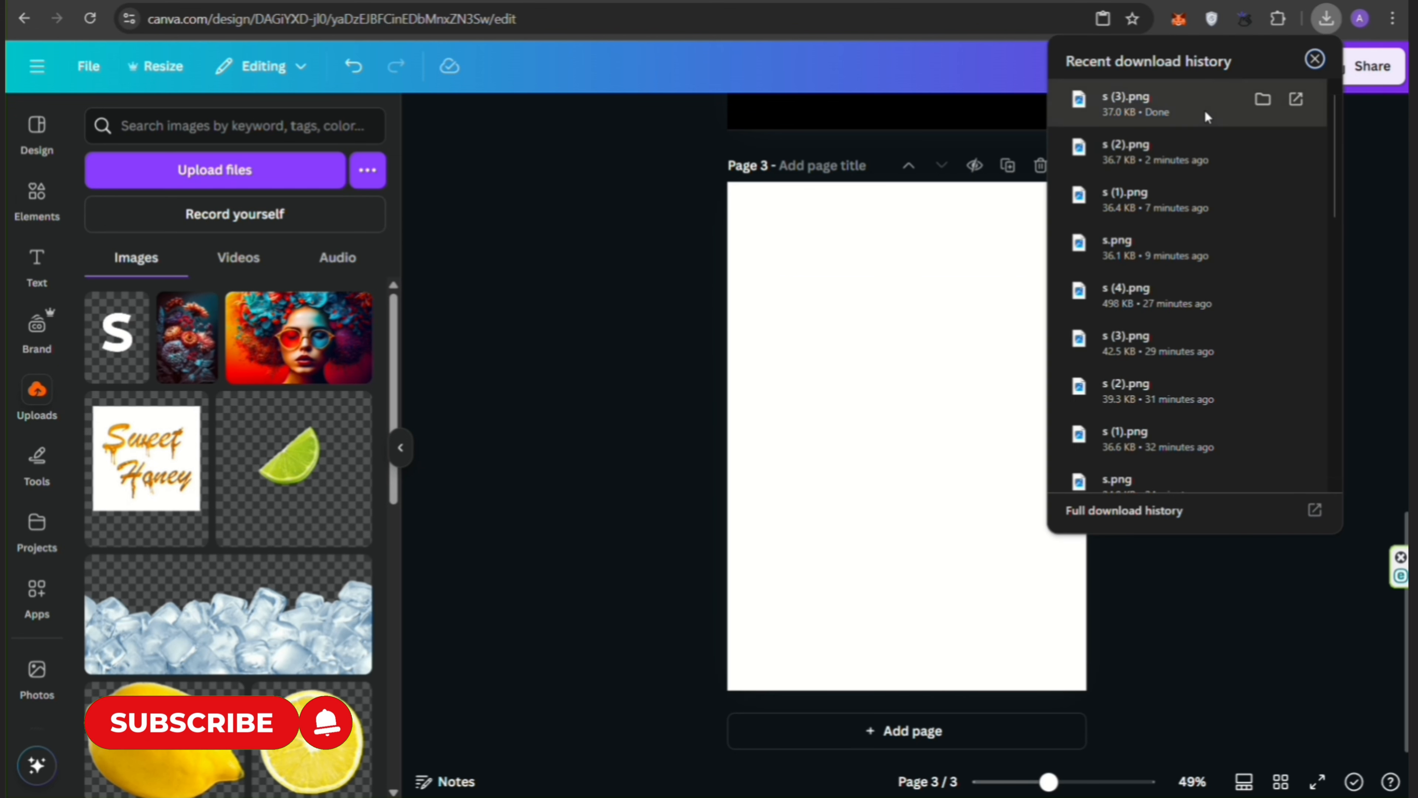
left_click_drag(1198, 106, 540, 377)
left_click_drag(200, 427, 209, 428)
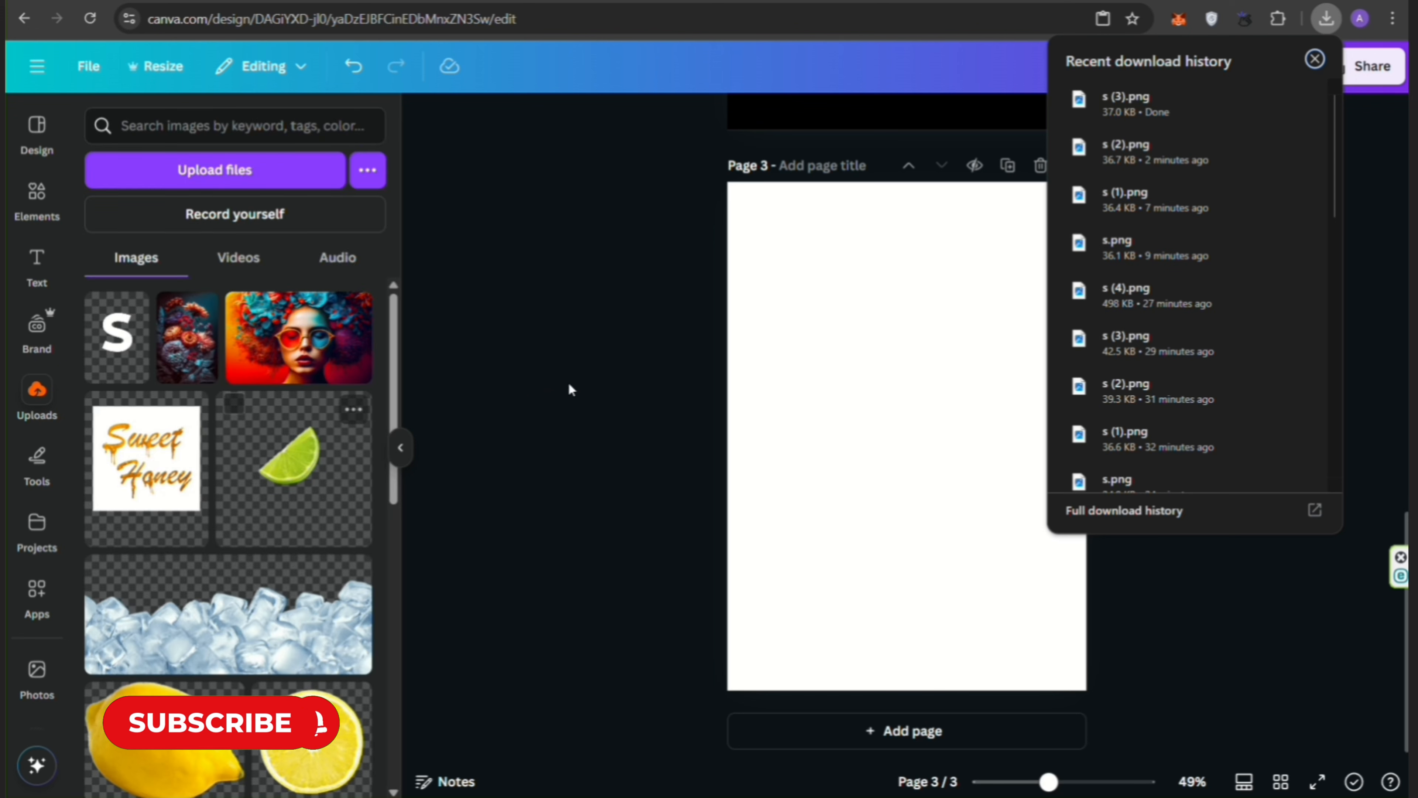
left_click(678, 369)
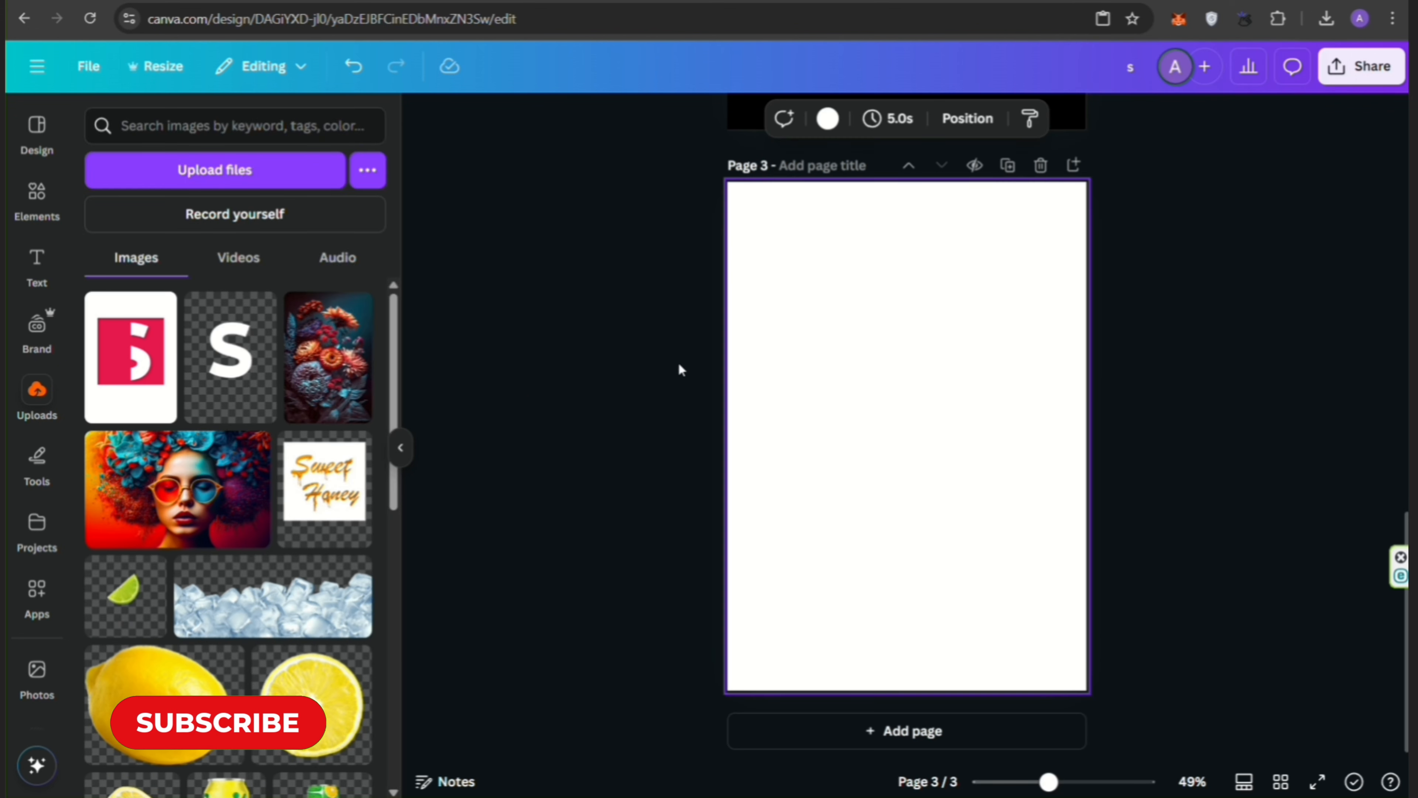
Step: Place the uploaded portrait of the woman with sunglasses on page 3 and enlarge it to nearly the page width
left_click(178, 519)
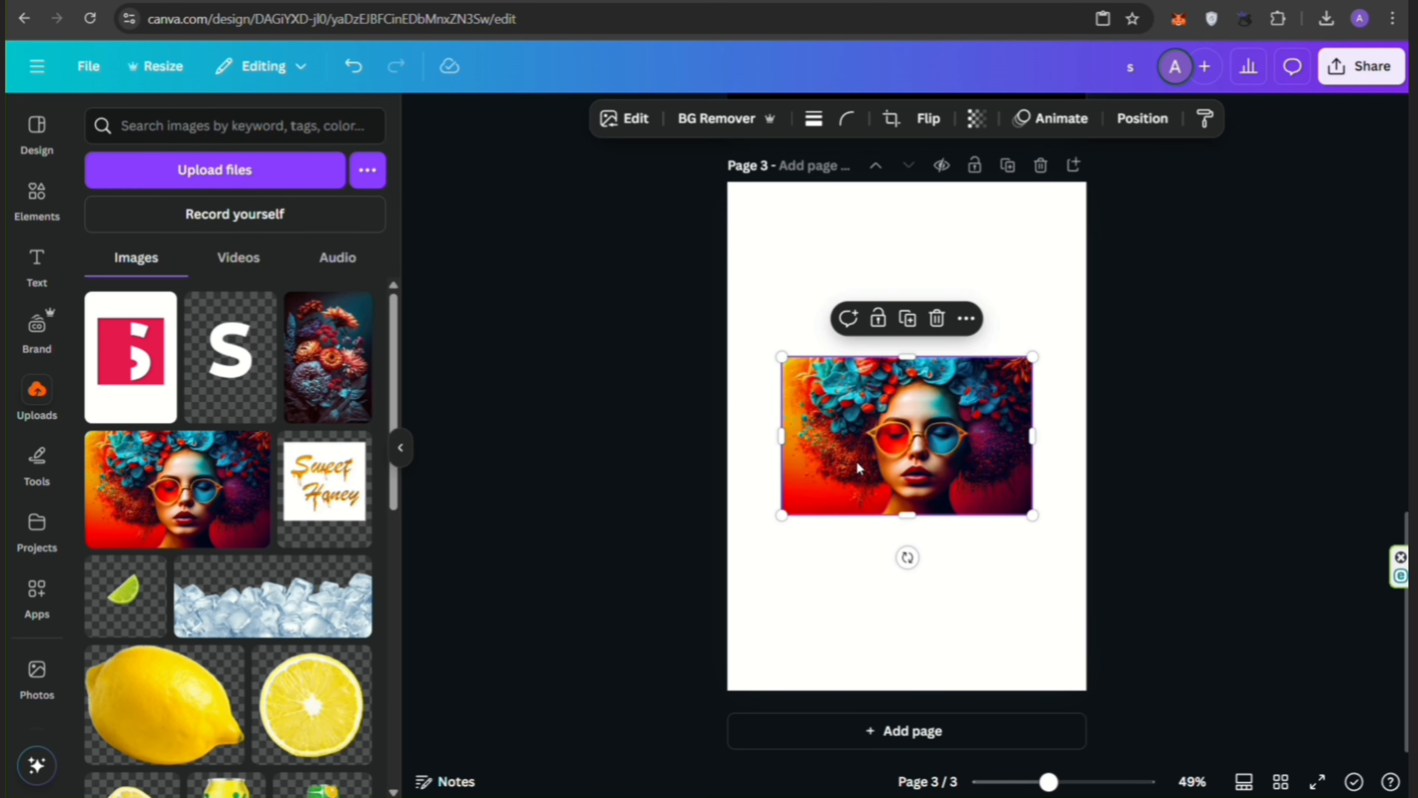
left_click_drag(857, 463, 863, 435)
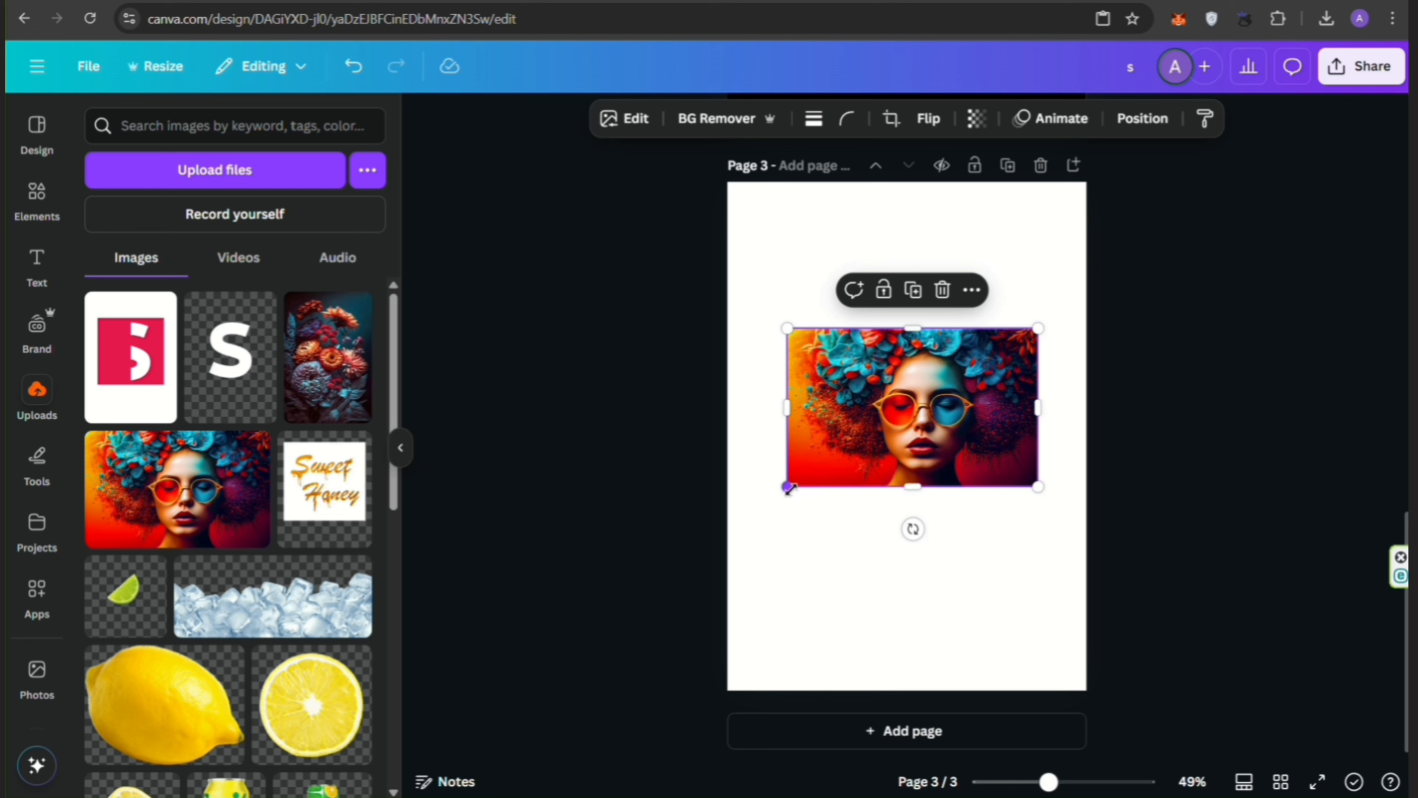
left_click_drag(789, 487, 728, 523)
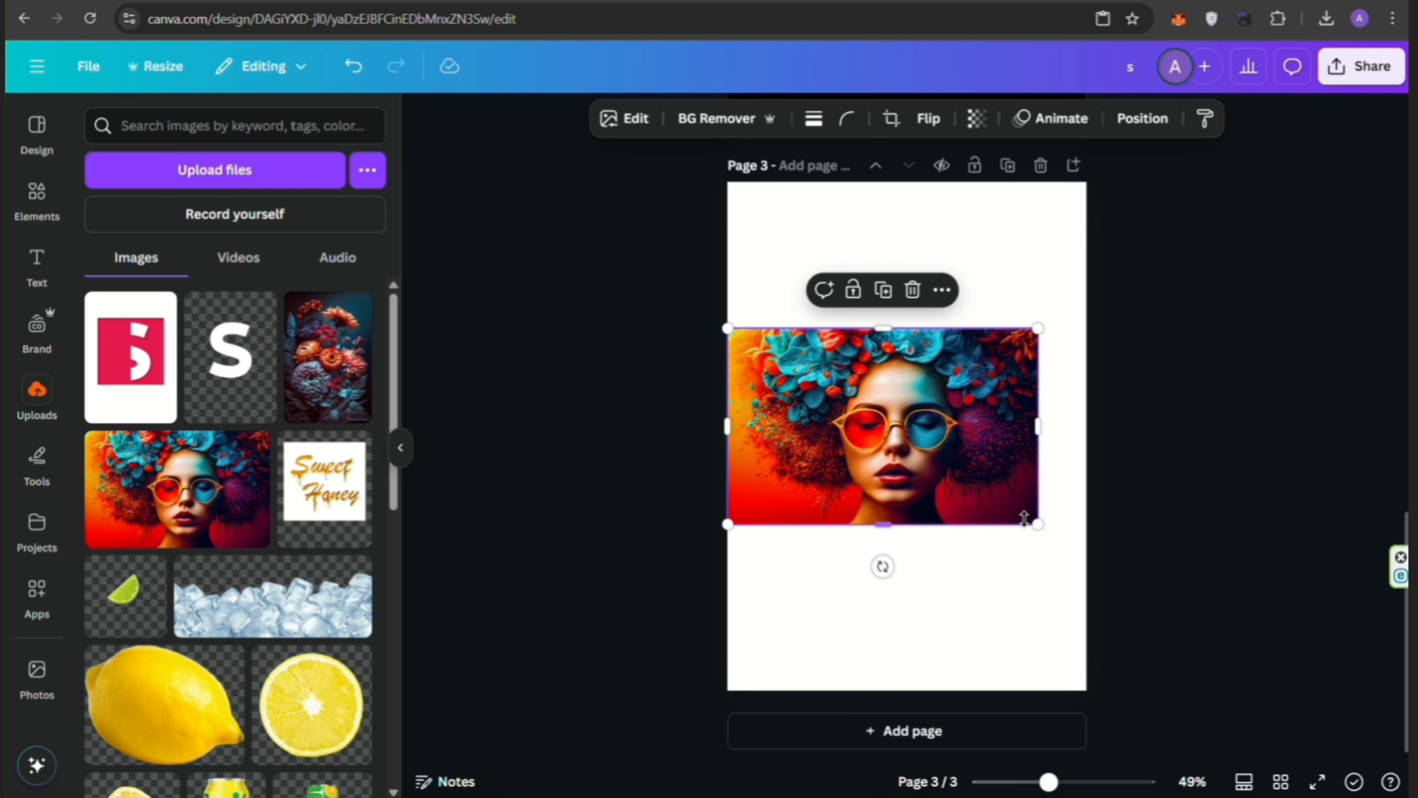
left_click_drag(1032, 518, 1063, 540)
left_click_drag(1021, 486, 1033, 494)
Step: Add the uploaded half-letter image over the portrait, remove its background, and enlarge it to cover the whole page
left_click(131, 360)
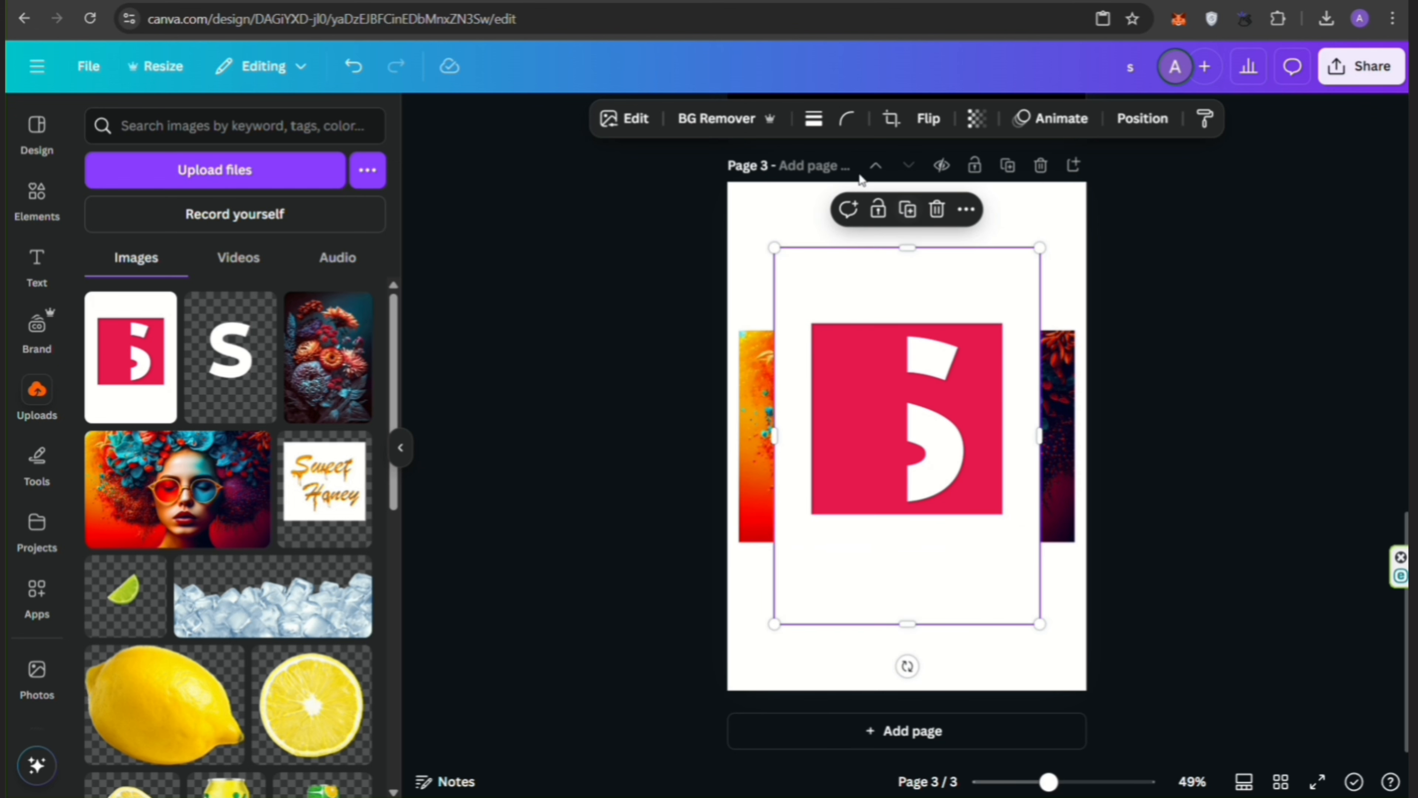
left_click(731, 128)
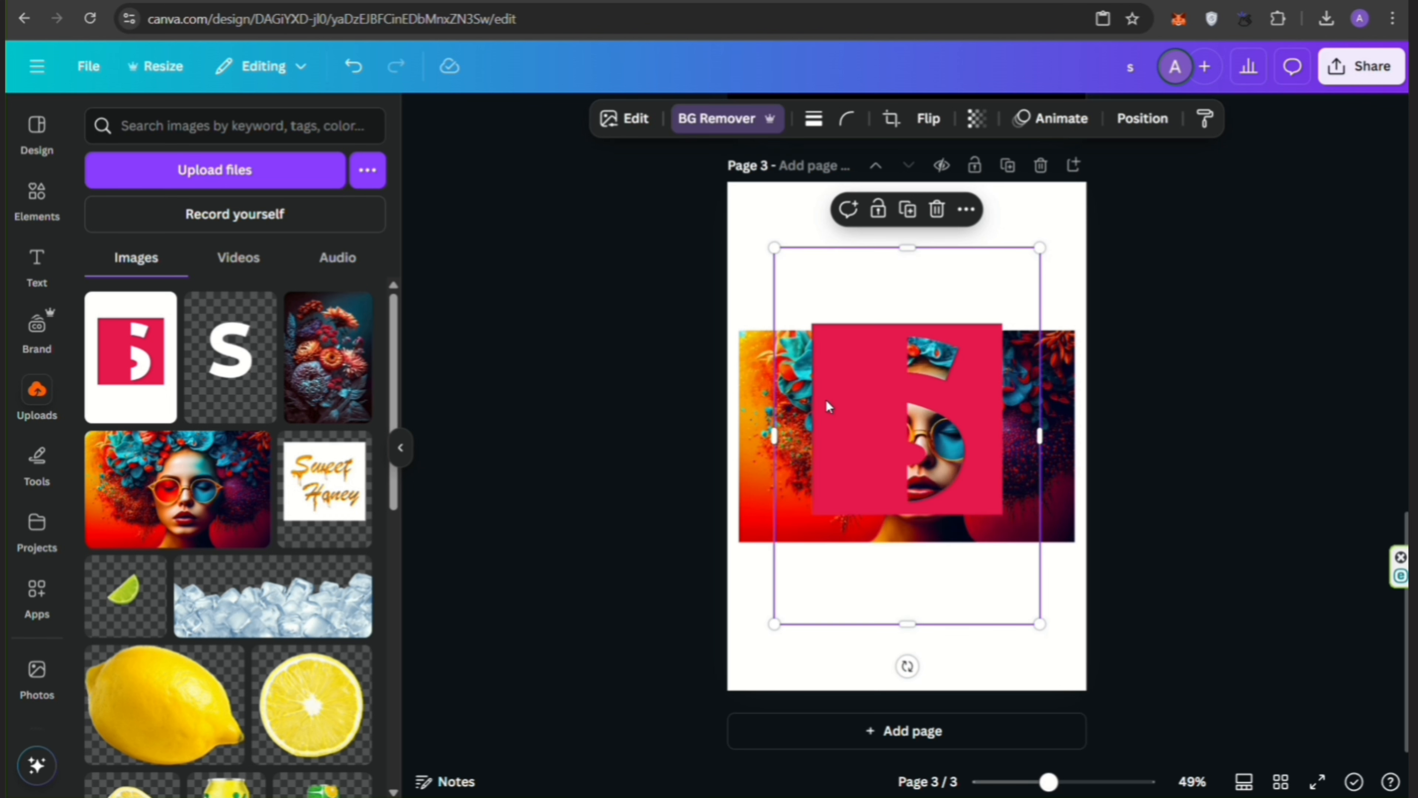
left_click_drag(868, 457, 822, 391)
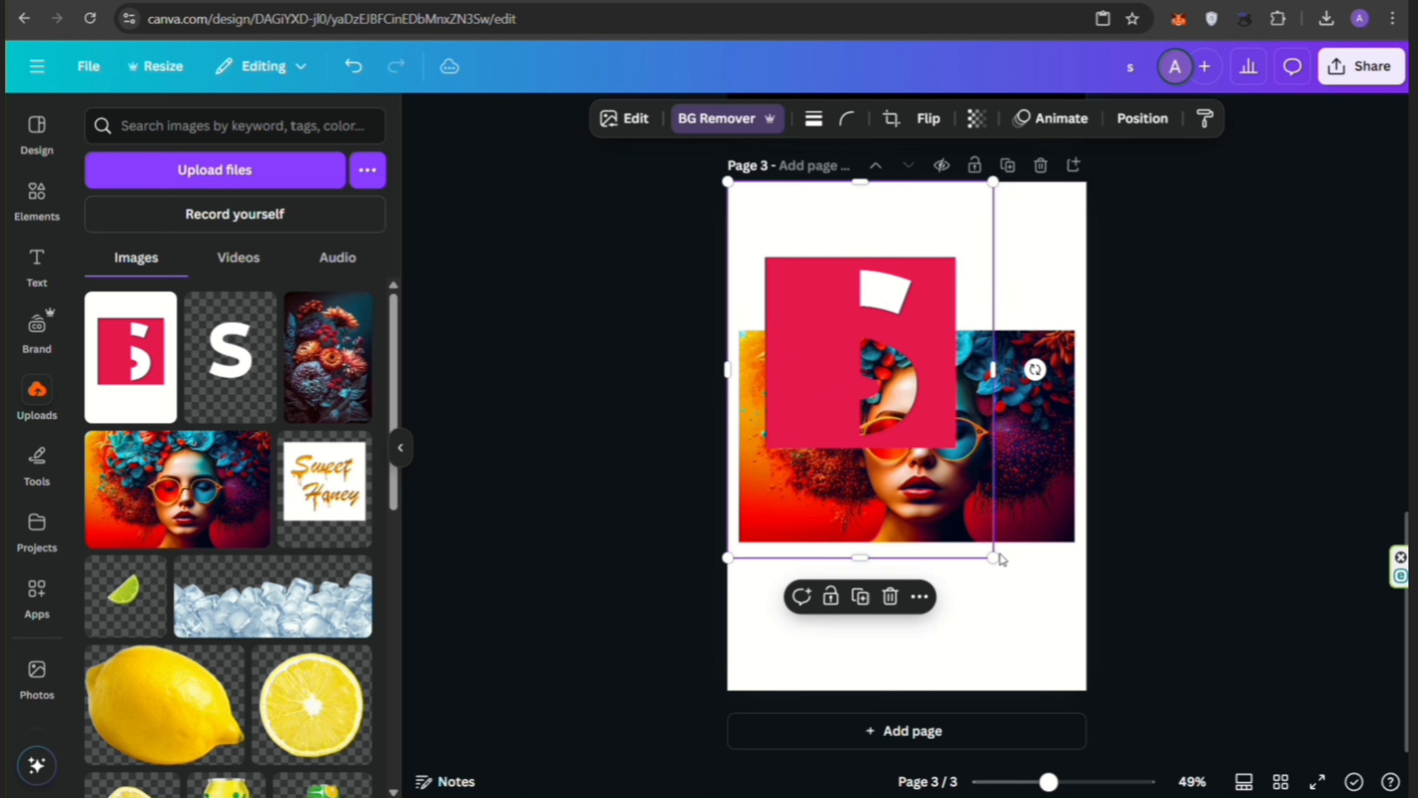
left_click_drag(991, 556, 1085, 690)
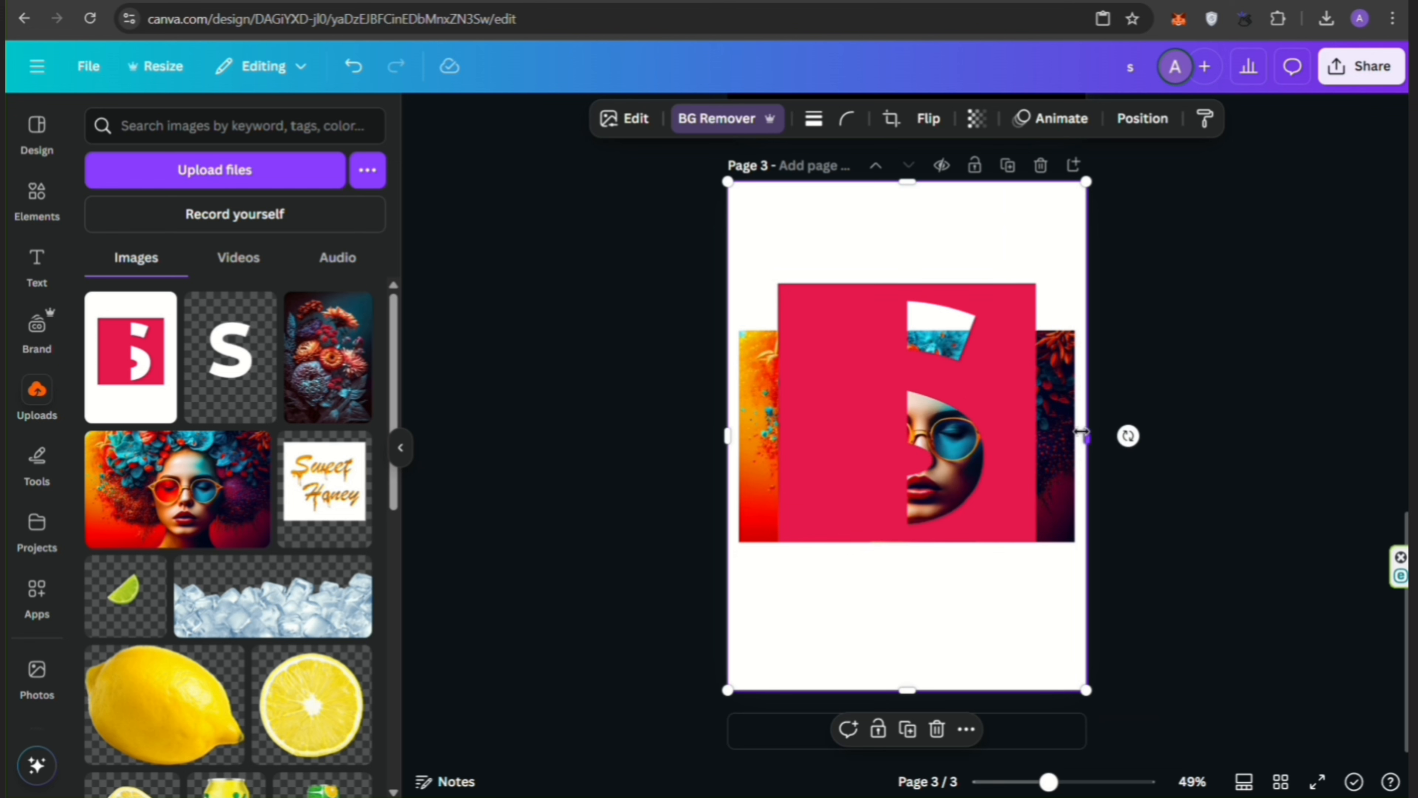
Step: Reposition and resize the portrait so the face shows through the half-letter opening, and trim the cut-out image's blank right margin
left_click(1051, 458)
left_click_drag(1050, 458, 1076, 430)
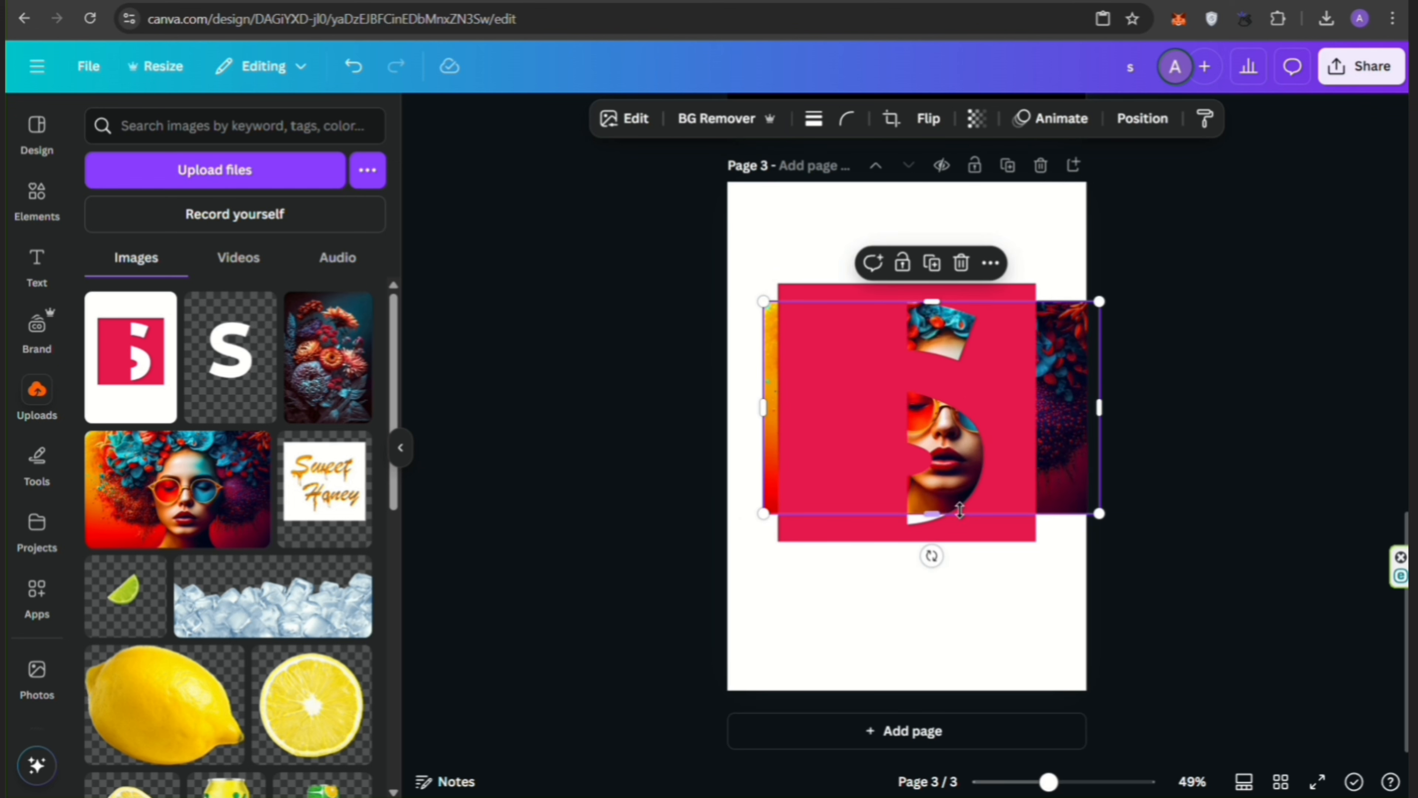
left_click_drag(932, 516, 997, 481)
left_click_drag(1113, 509, 1075, 480)
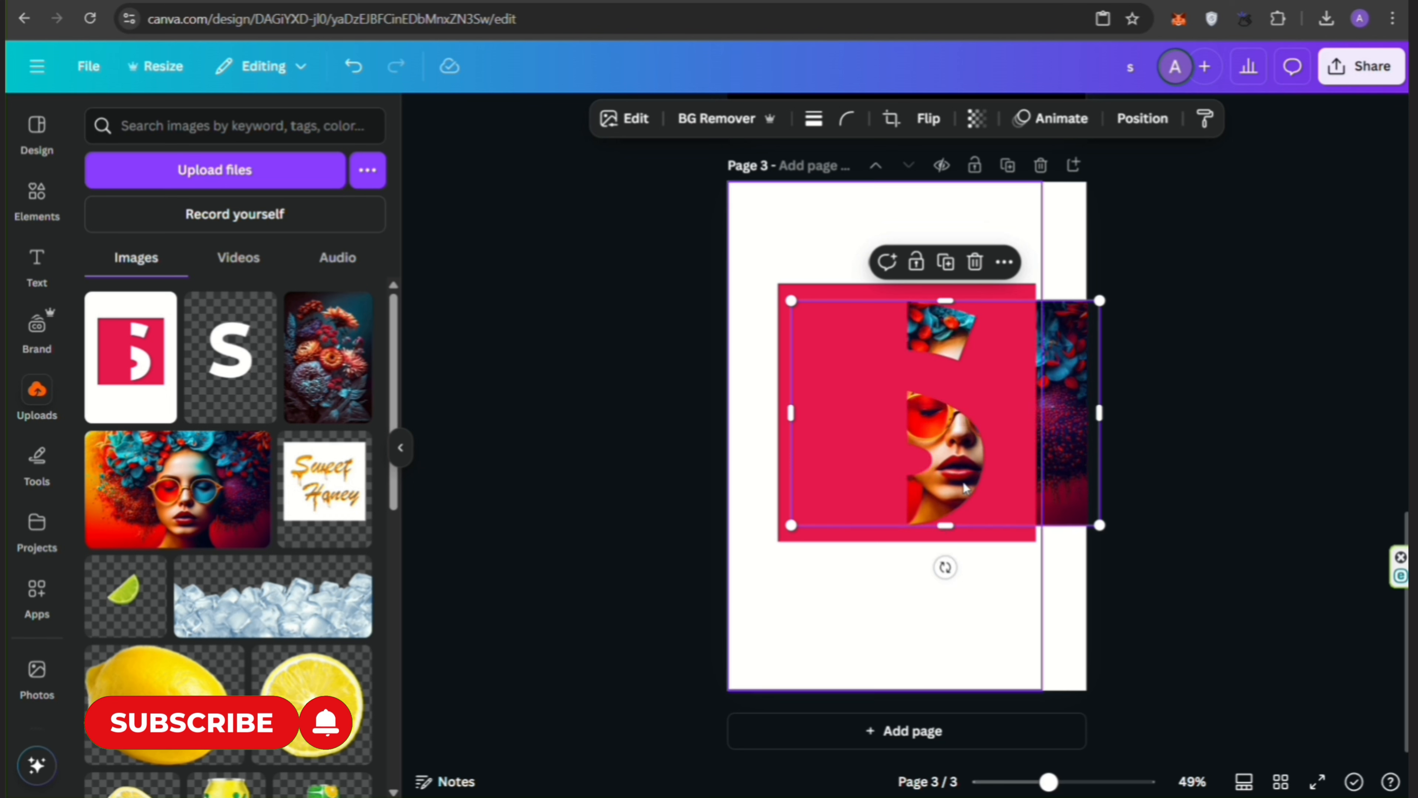
left_click_drag(965, 488, 952, 490)
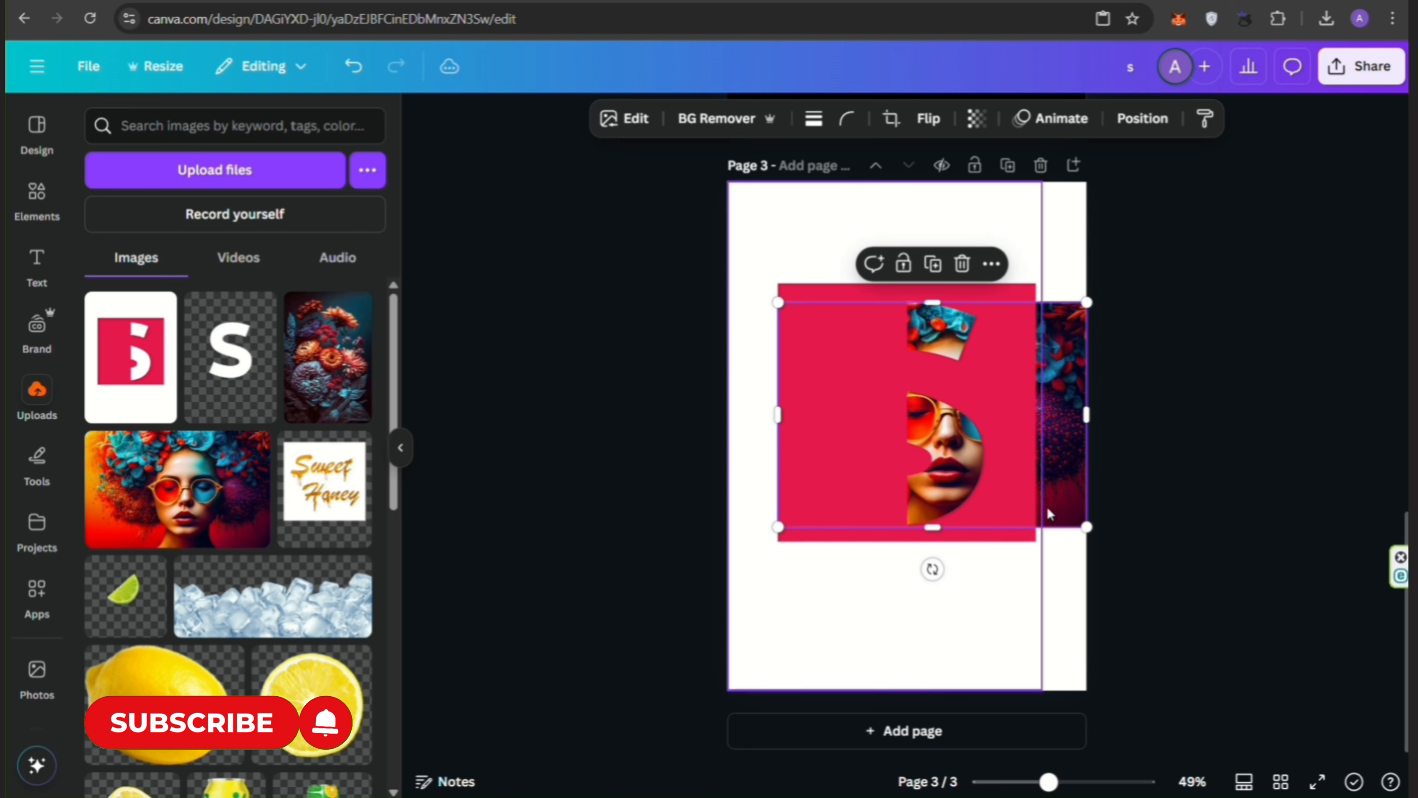
Step: Fine-tune the portrait's size and crop so it fills the half-letter opening and stays hidden behind the pink square
left_click_drag(1085, 526, 1046, 485)
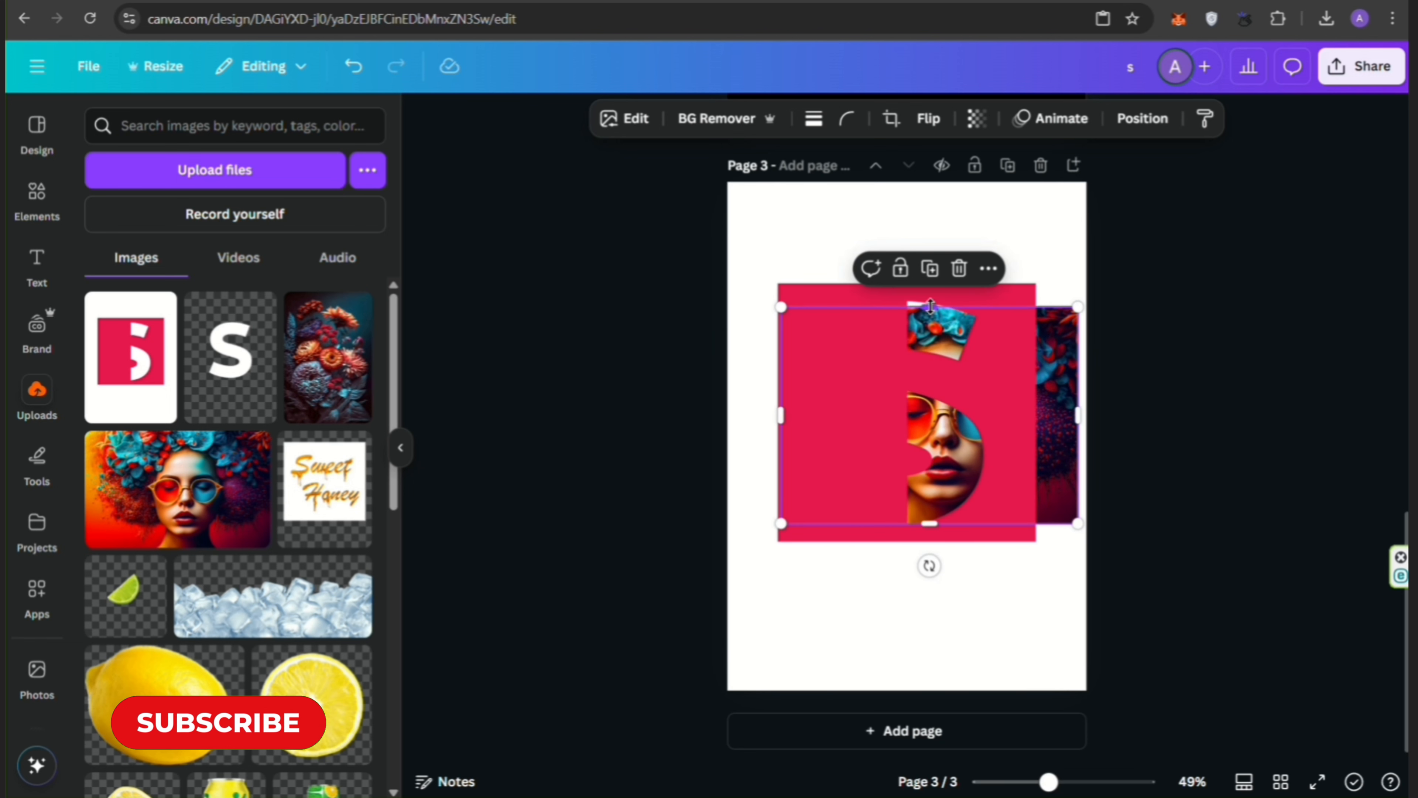
left_click_drag(931, 306, 930, 298)
left_click_drag(1029, 375, 1029, 420)
left_click(1027, 418)
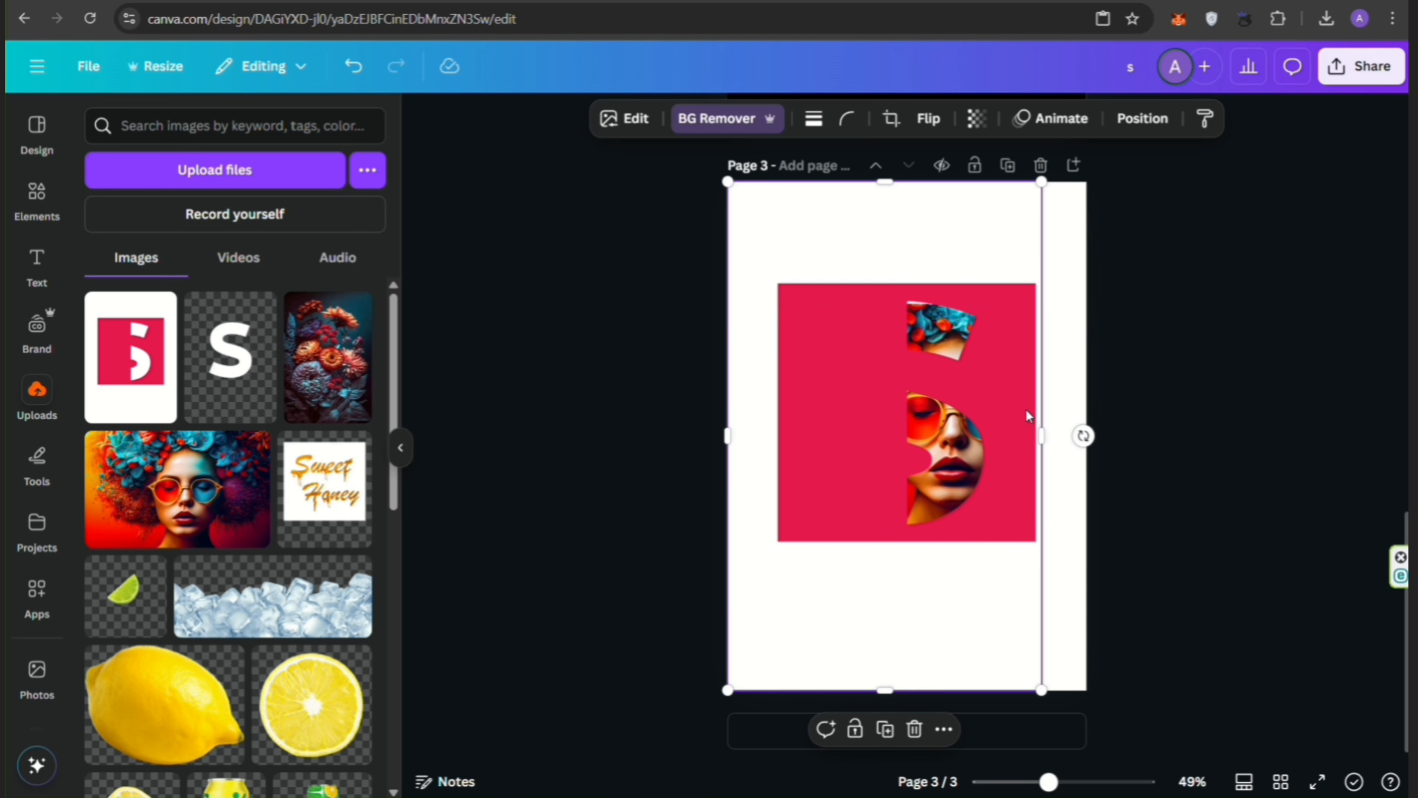
Step: Apply a custom Duotone effect to the cut-out image with shadows #FFFFFF and white highlights
left_click(634, 123)
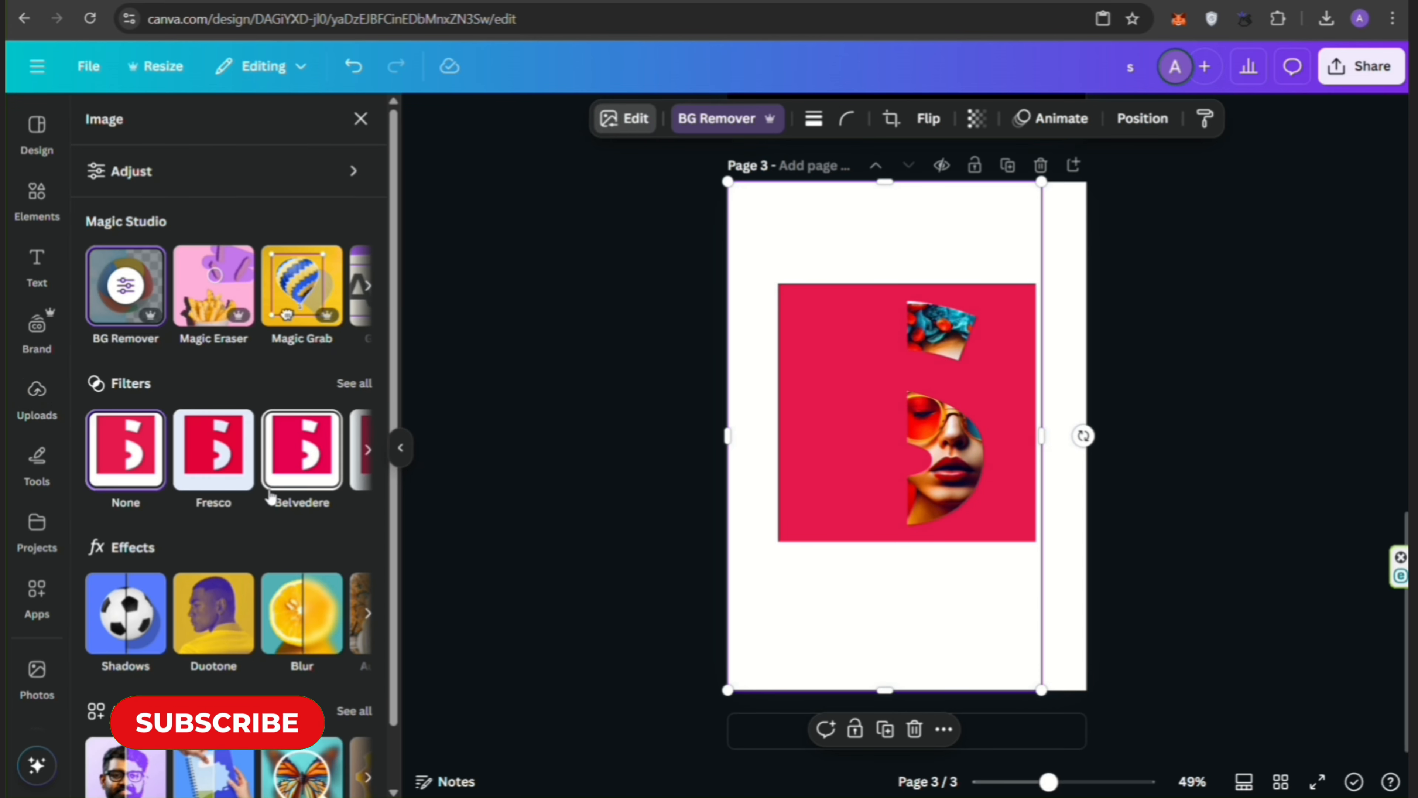
left_click(240, 600)
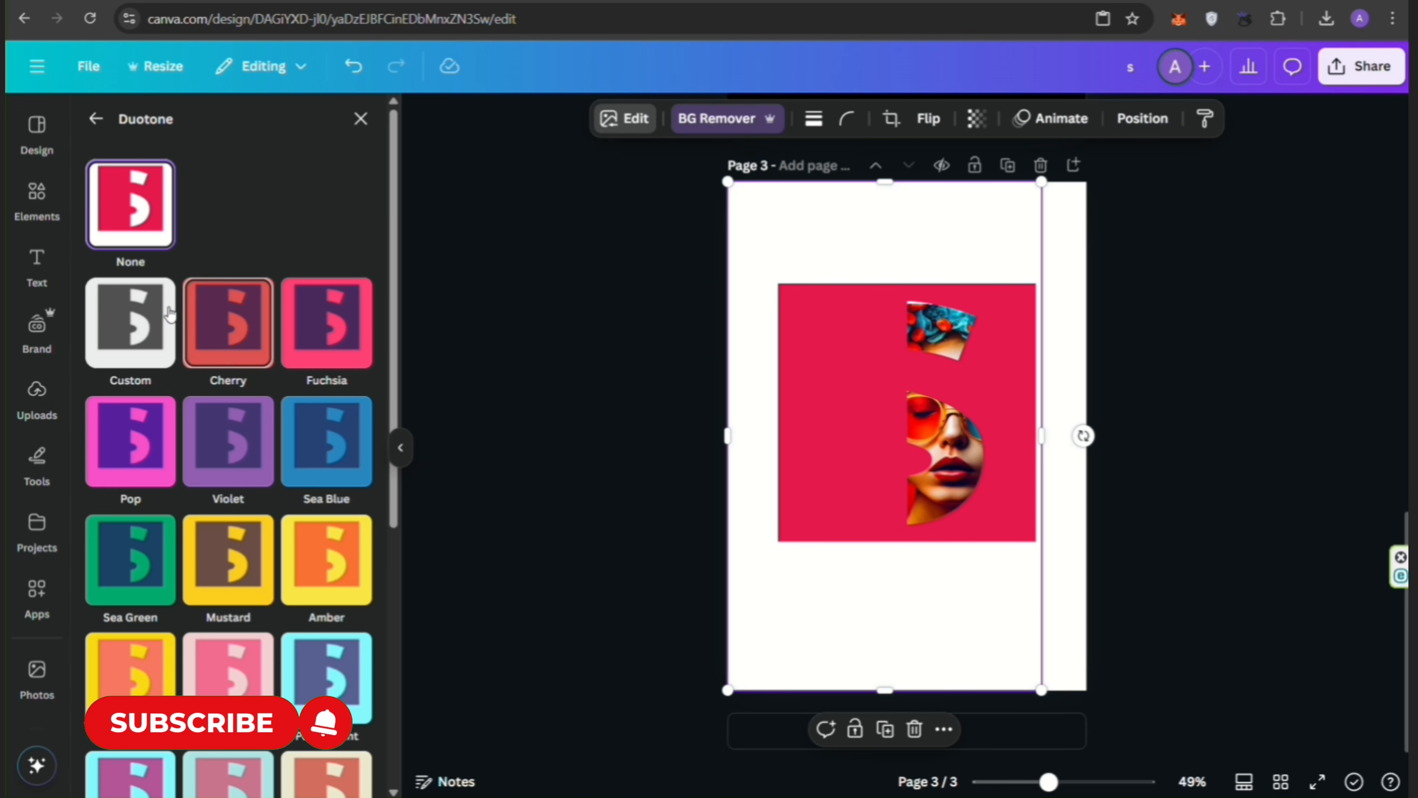
left_click(151, 332)
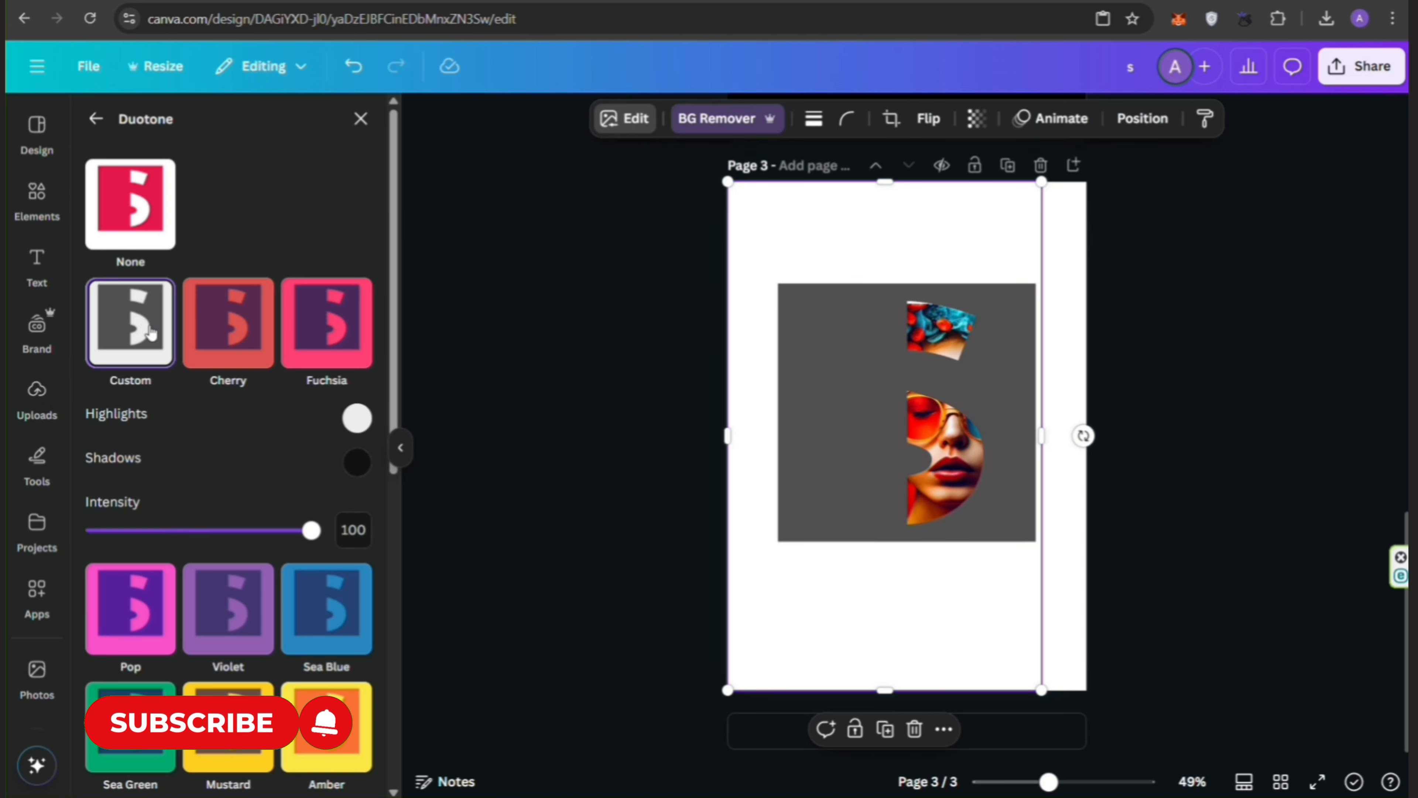
left_click(357, 462)
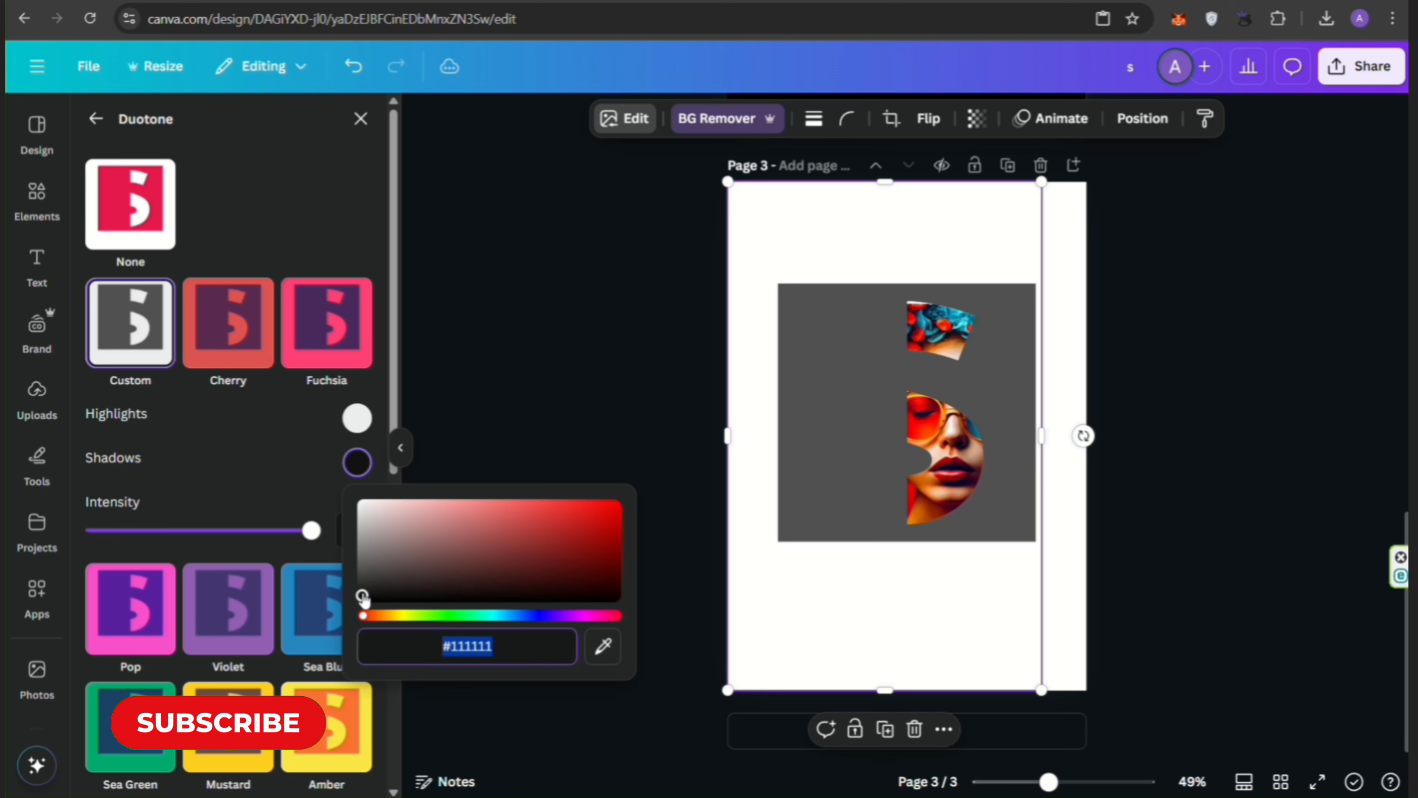
left_click_drag(363, 596, 376, 492)
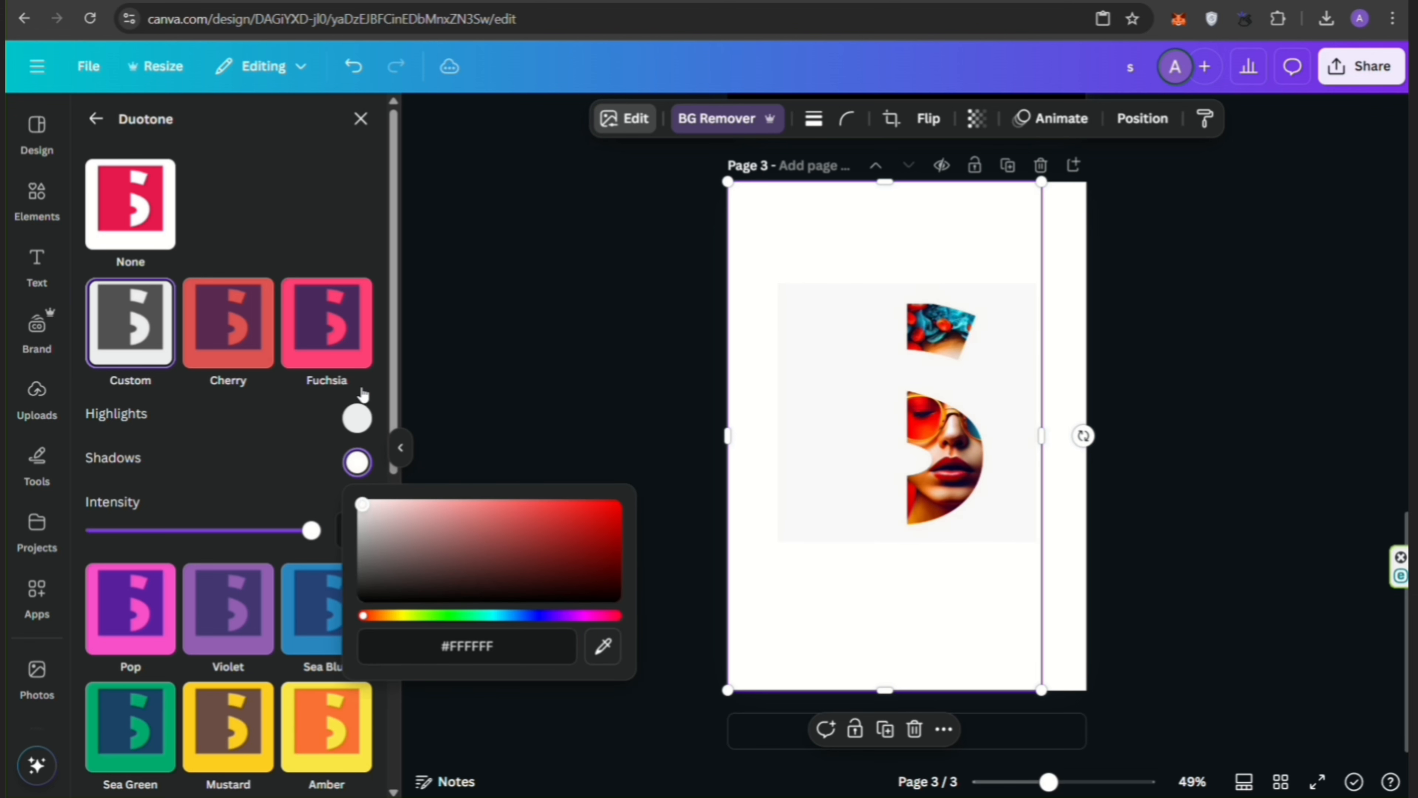
left_click(355, 418)
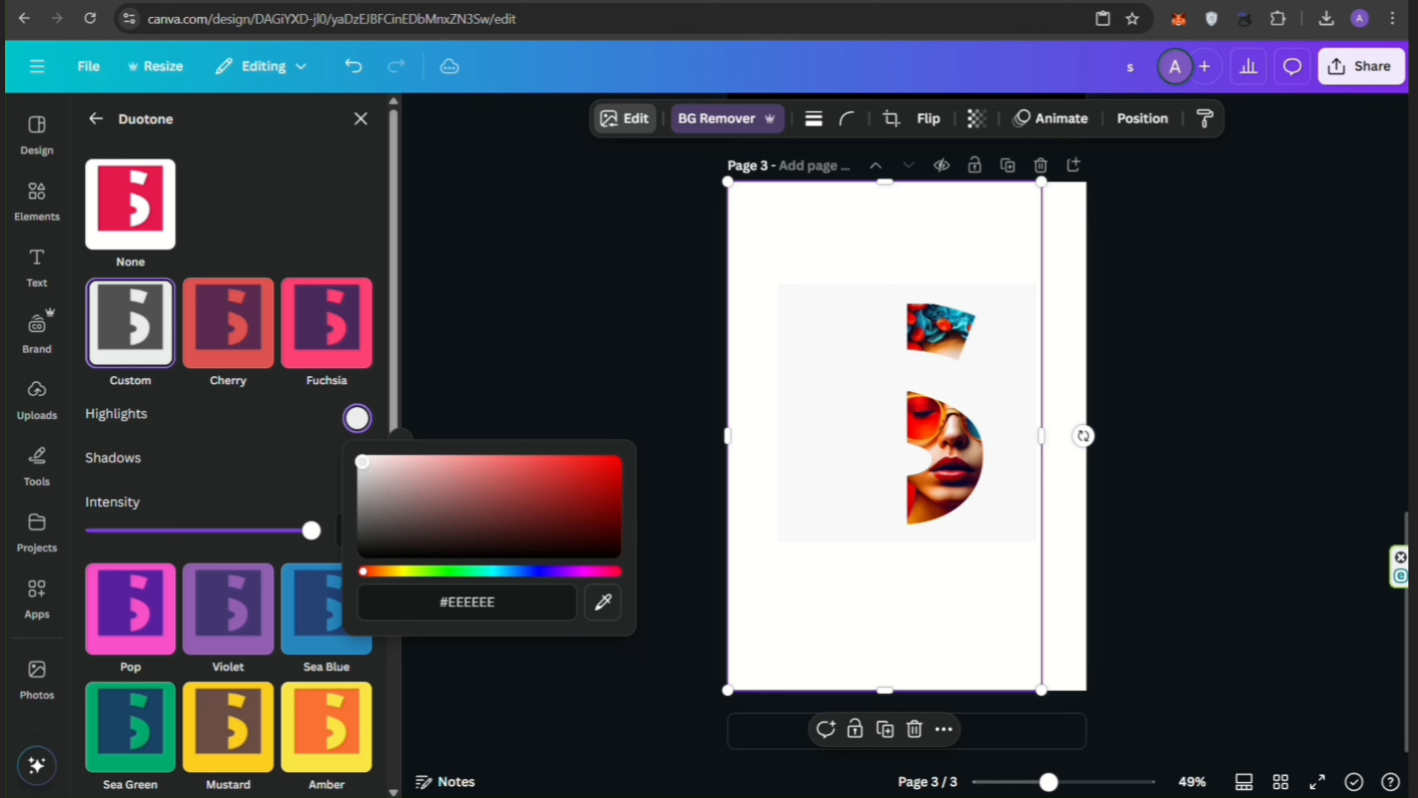
left_click(562, 374)
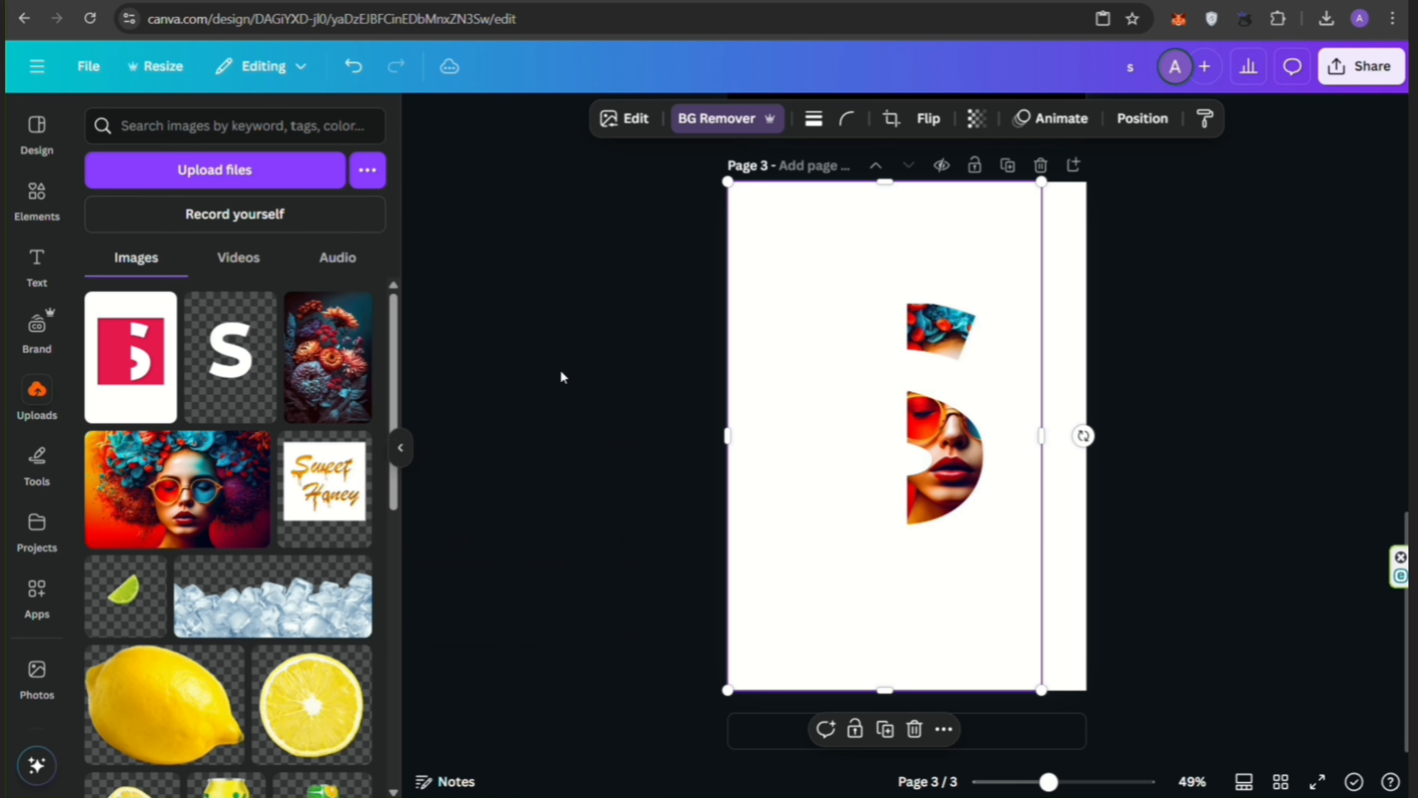
left_click(701, 381)
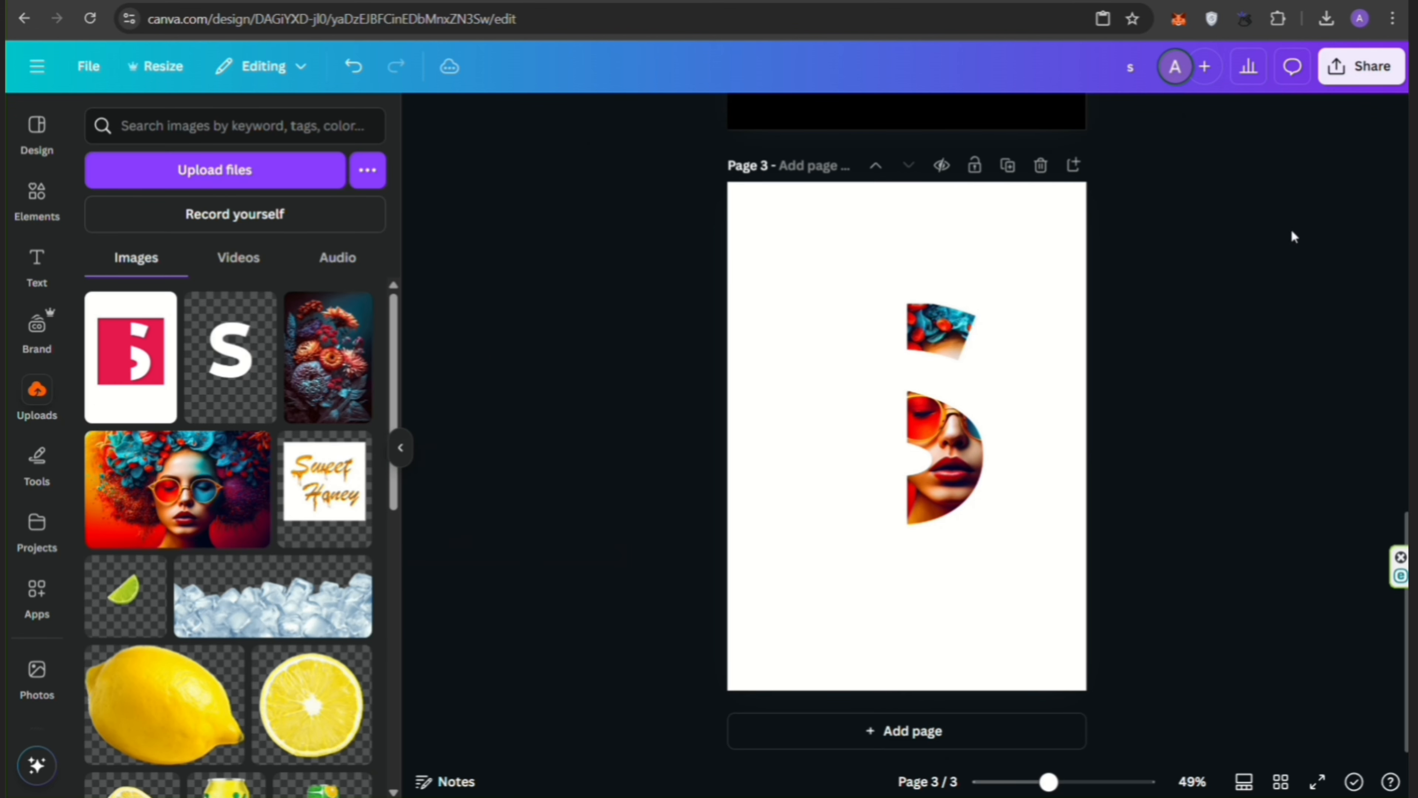
Step: Download only page 3 of the design as a PNG
left_click(1357, 66)
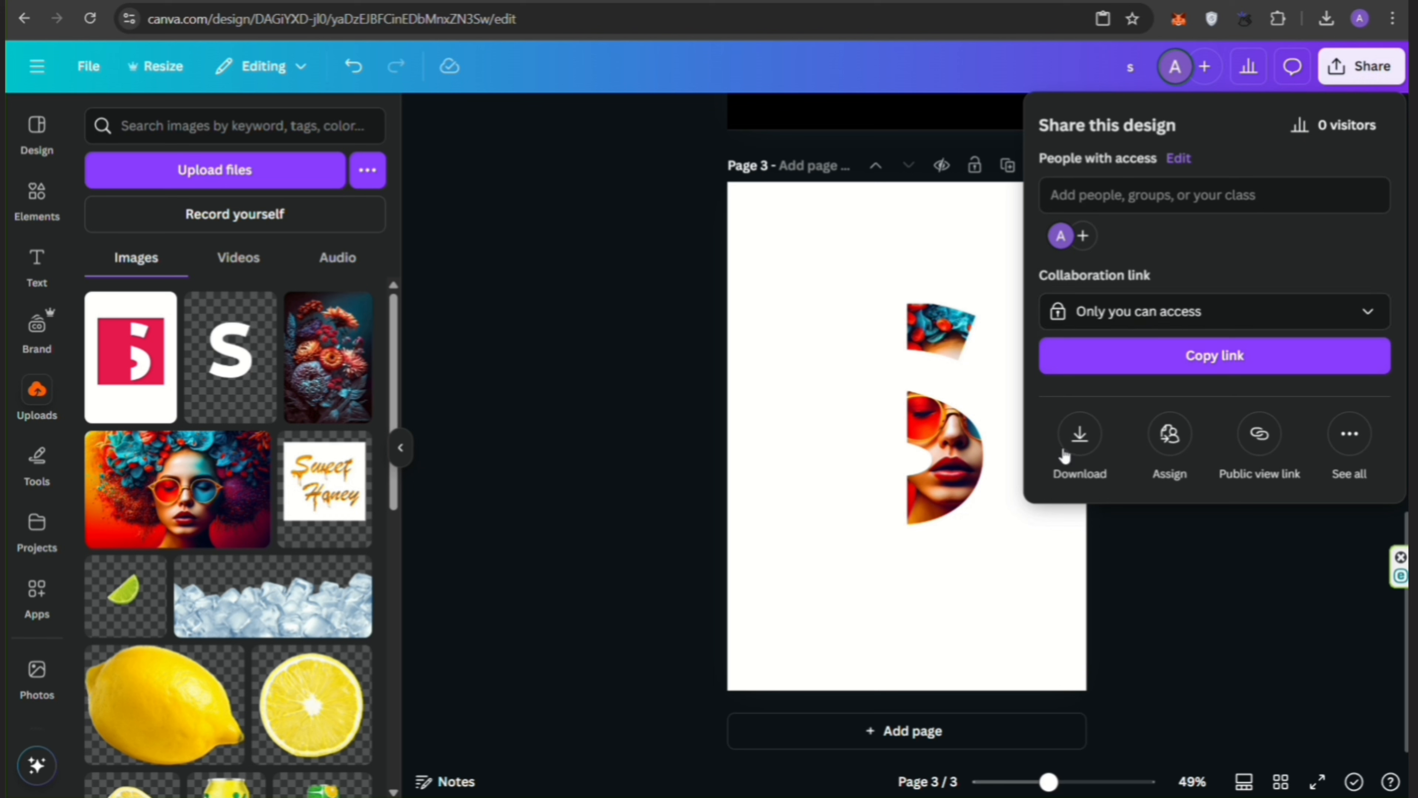
left_click(1081, 436)
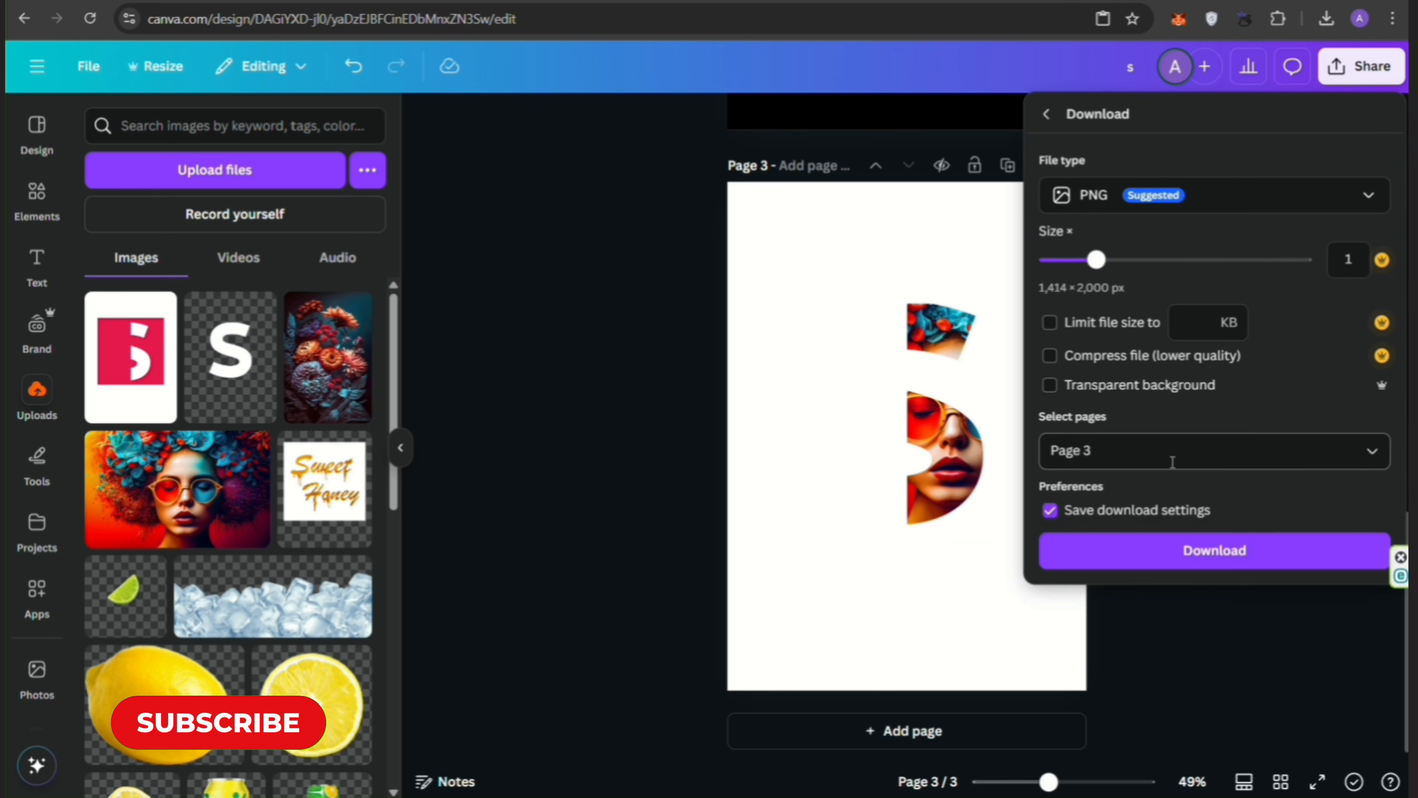
left_click(1371, 455)
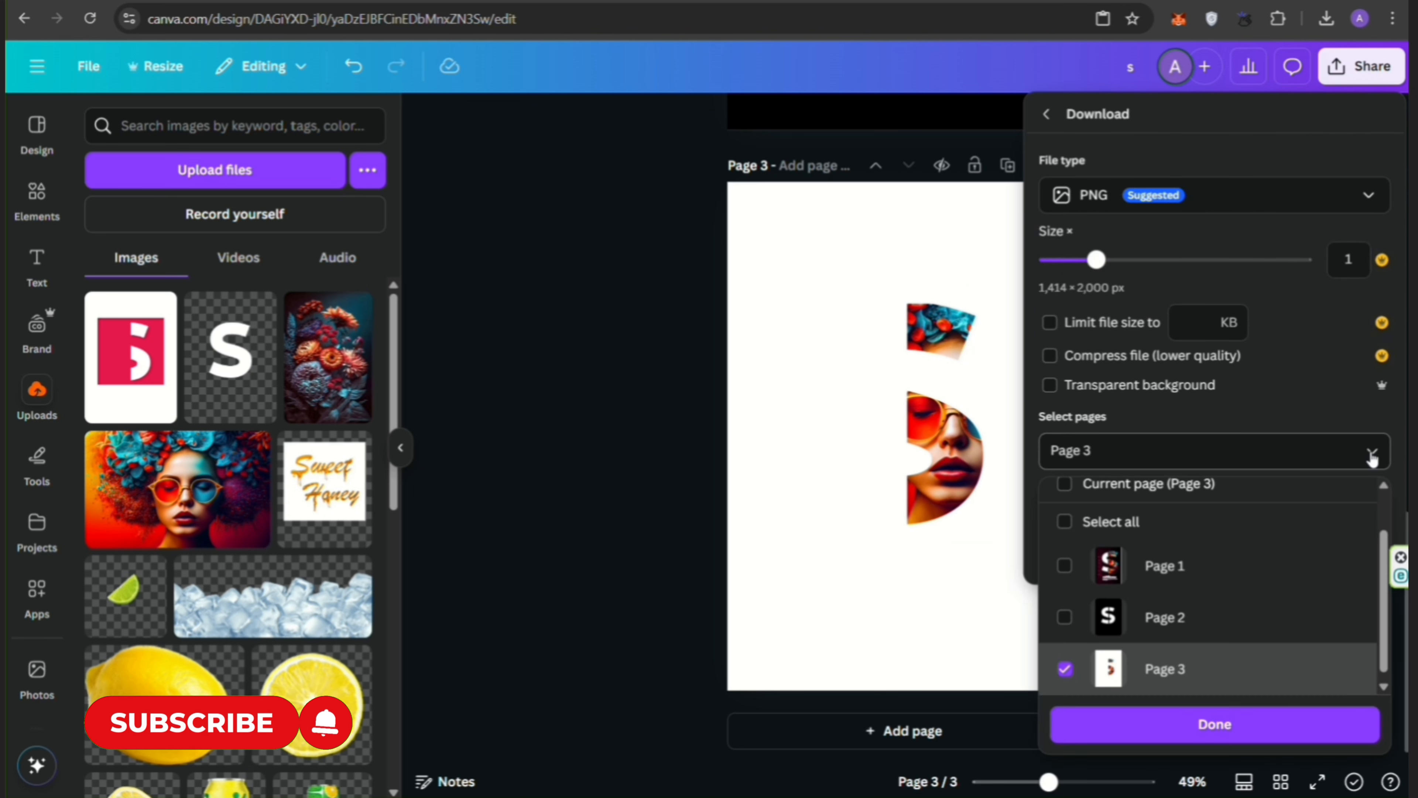
left_click(1373, 457)
left_click(1257, 548)
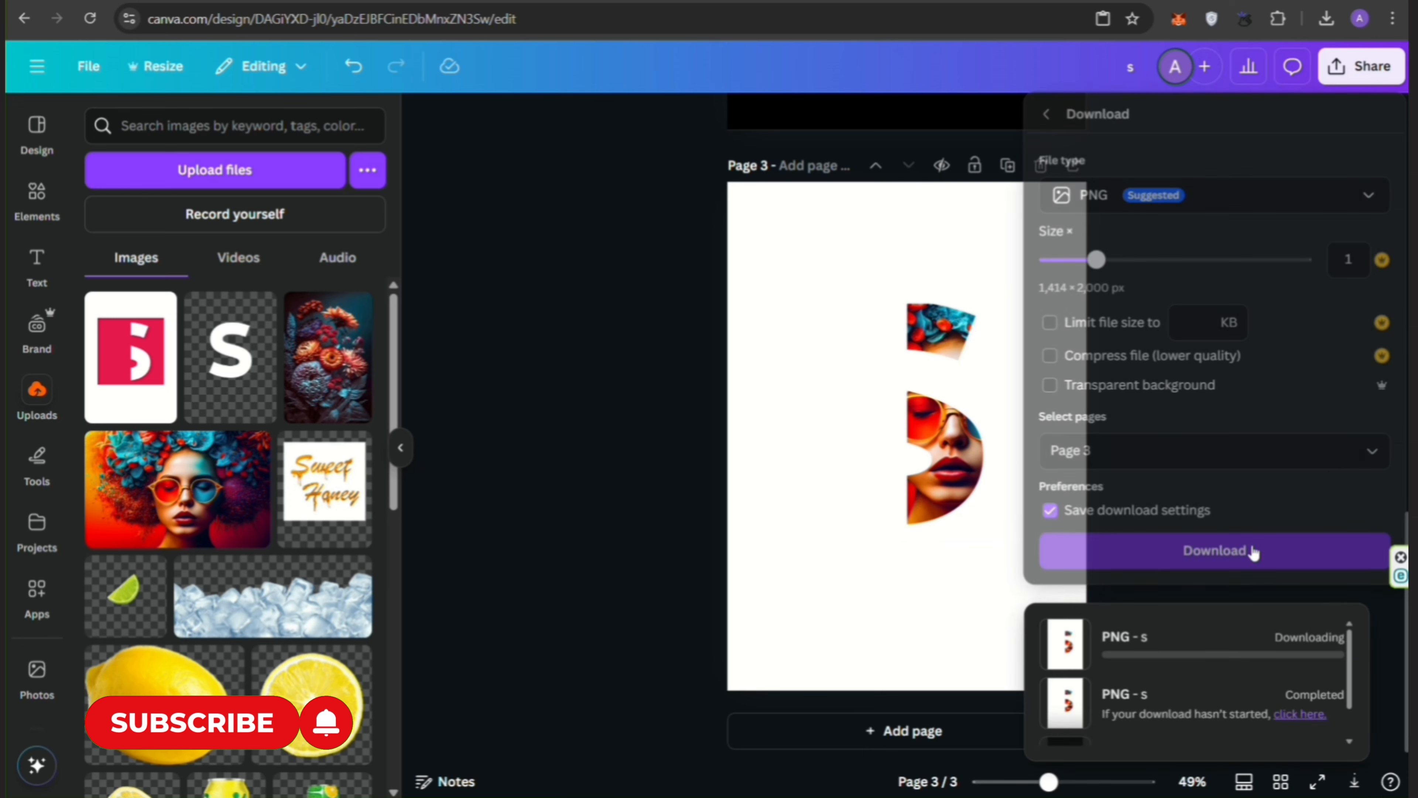
Step: Add the downloaded file s (4).png to the design's uploaded images
left_click(1329, 18)
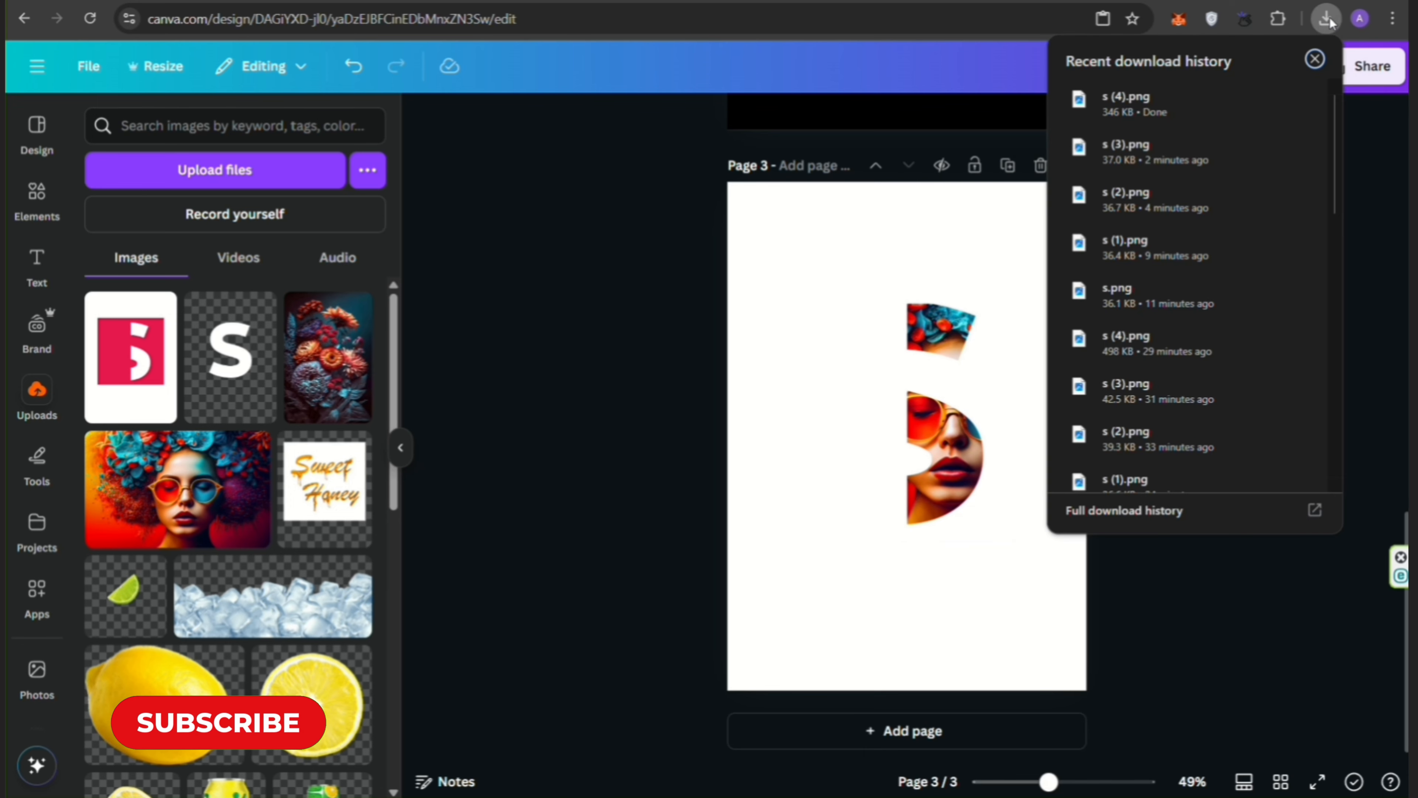
left_click_drag(1215, 93, 468, 174)
left_click_drag(332, 219, 307, 233)
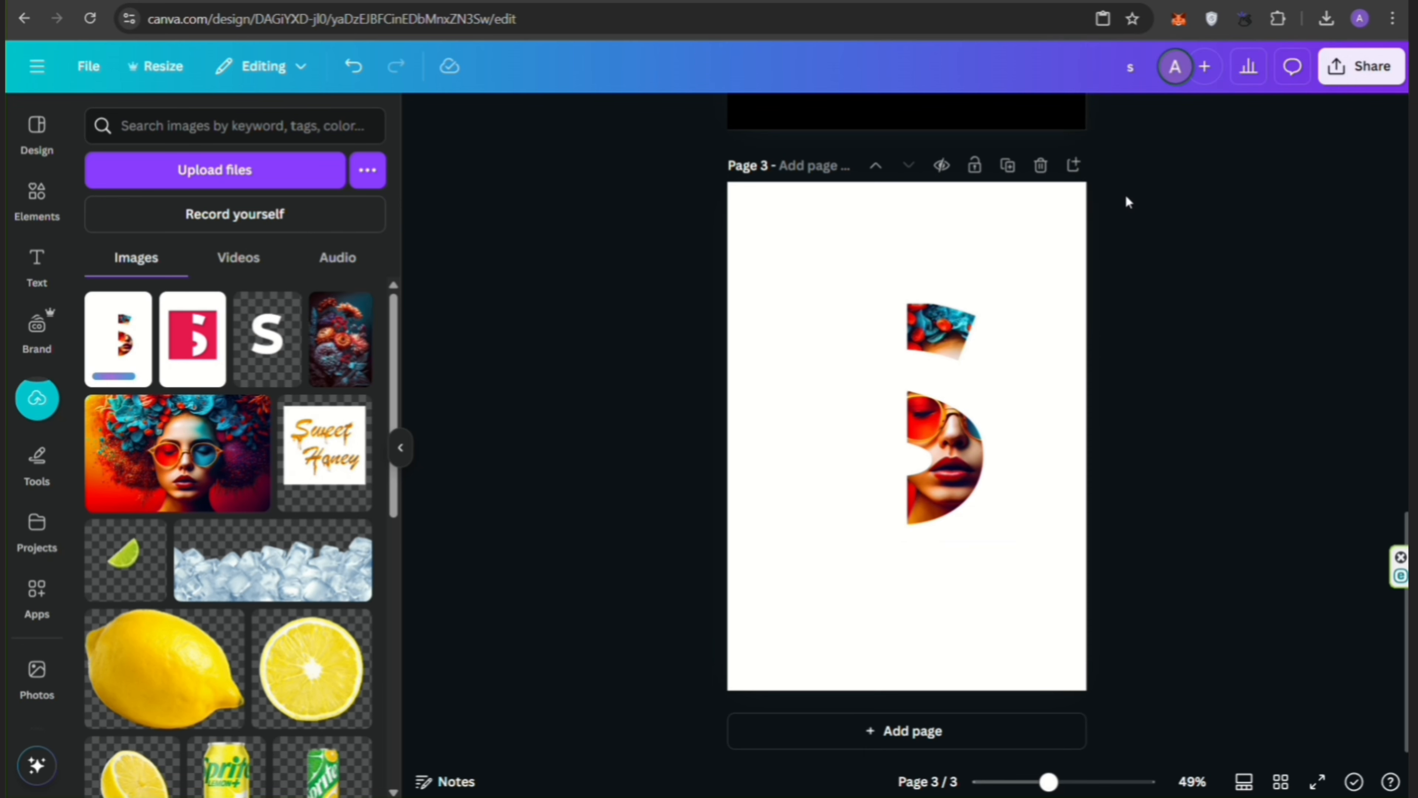
Step: Replace the white right half of the S on page 2 with the uploaded portrait half-letter and remove its background
scroll(1089, 215, "up", 8)
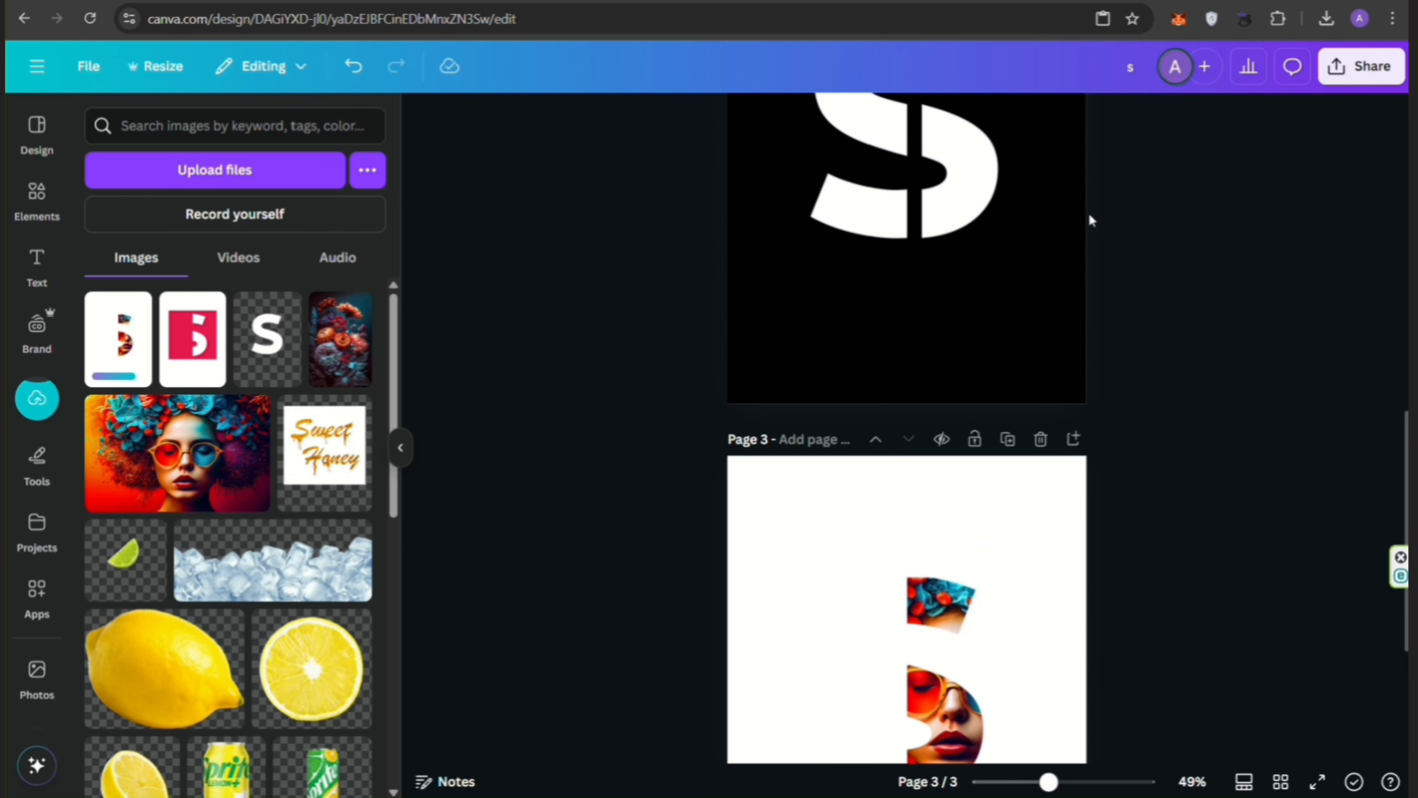
left_click(968, 263)
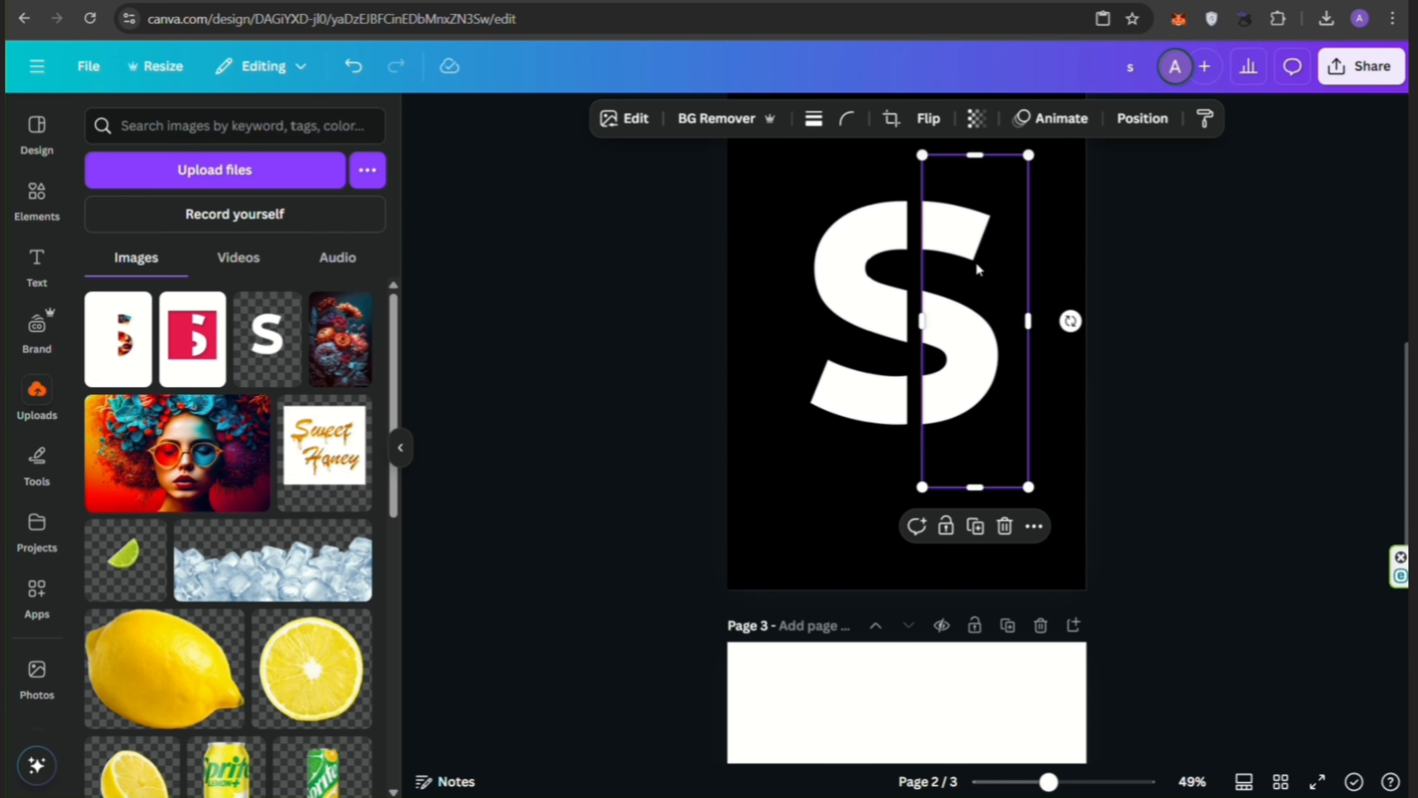
left_click_drag(968, 392, 974, 446)
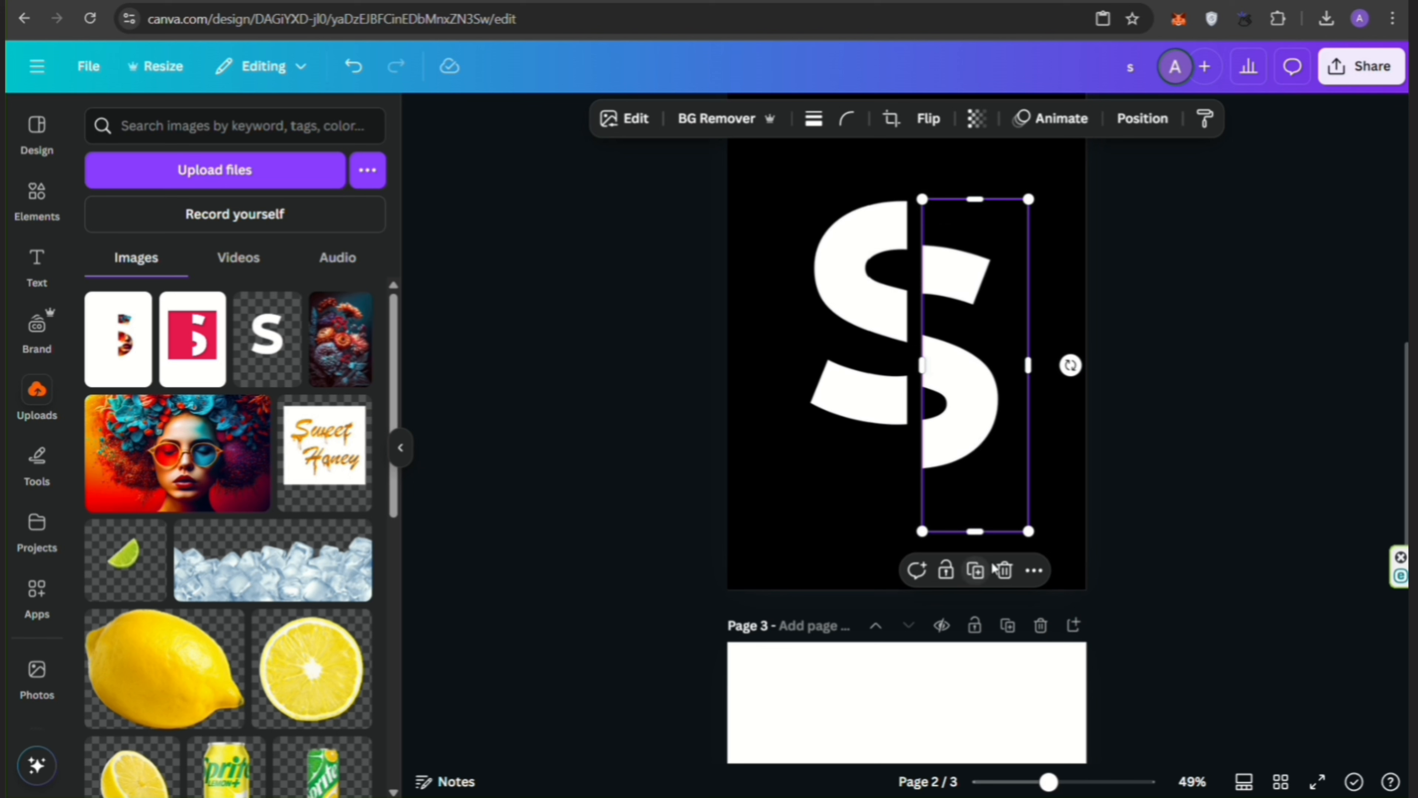
left_click(1004, 570)
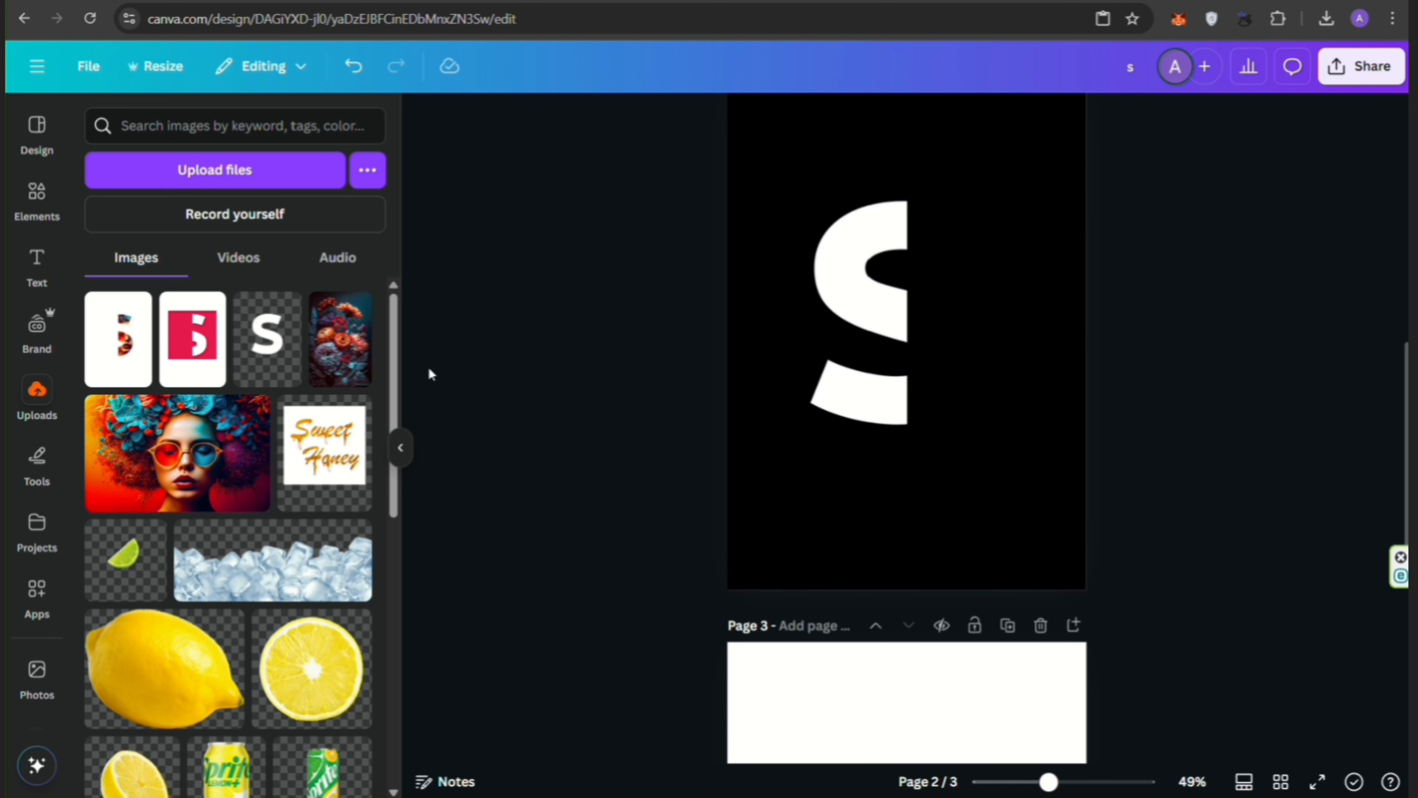
left_click(127, 336)
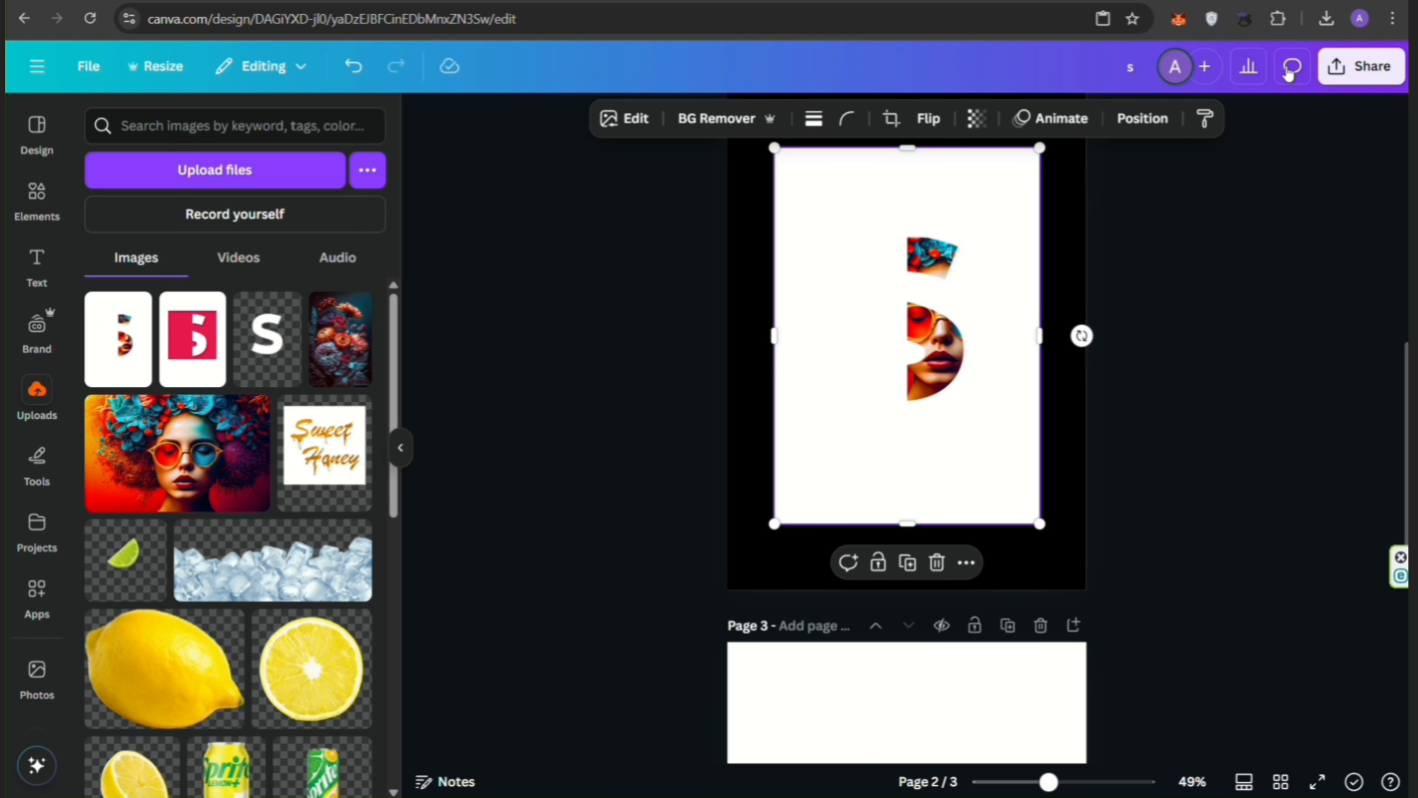
left_click(748, 130)
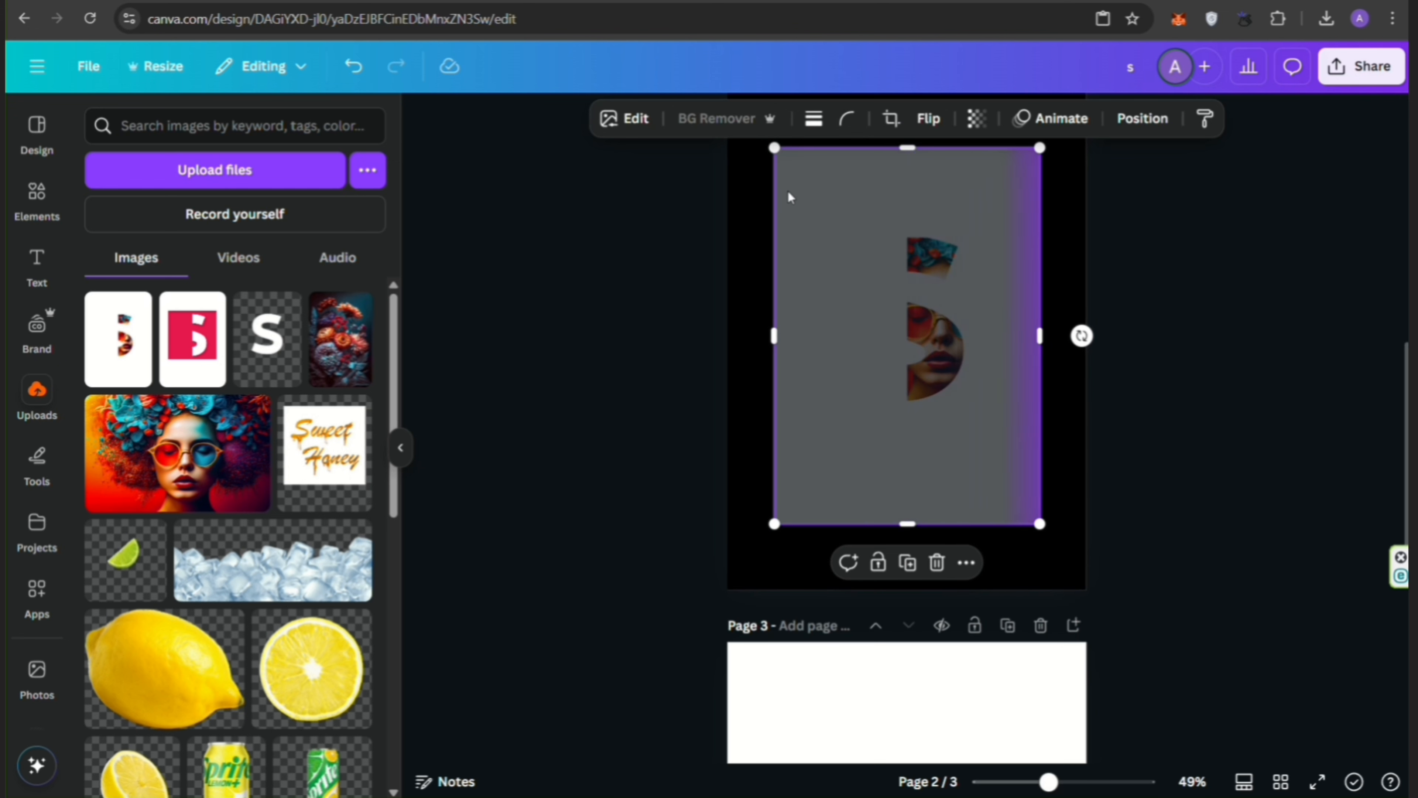
Step: Crop the empty margins around the portrait half-letter and place it beside the white left half of the S
left_click_drag(775, 336, 906, 331)
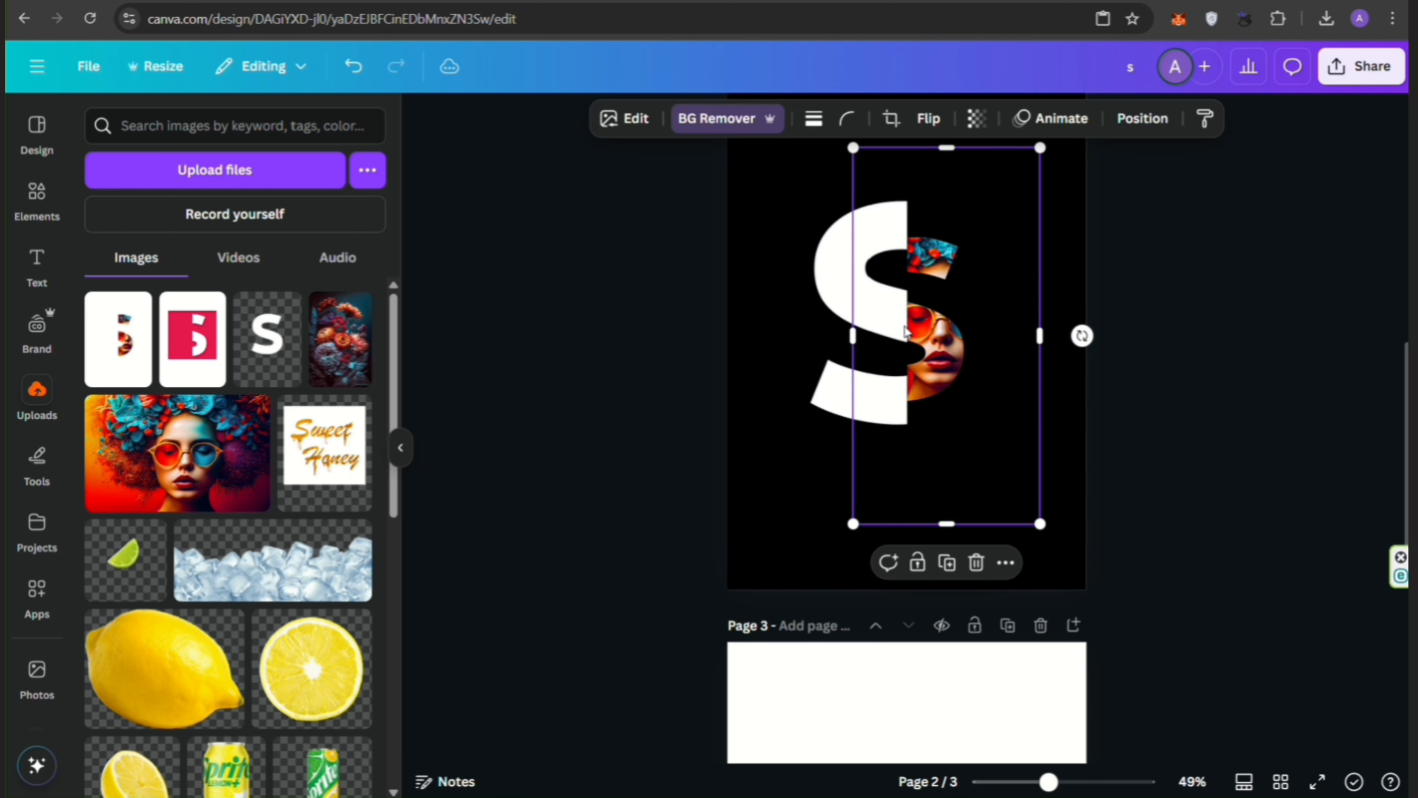
left_click_drag(1039, 333, 984, 334)
left_click_drag(918, 524, 918, 447)
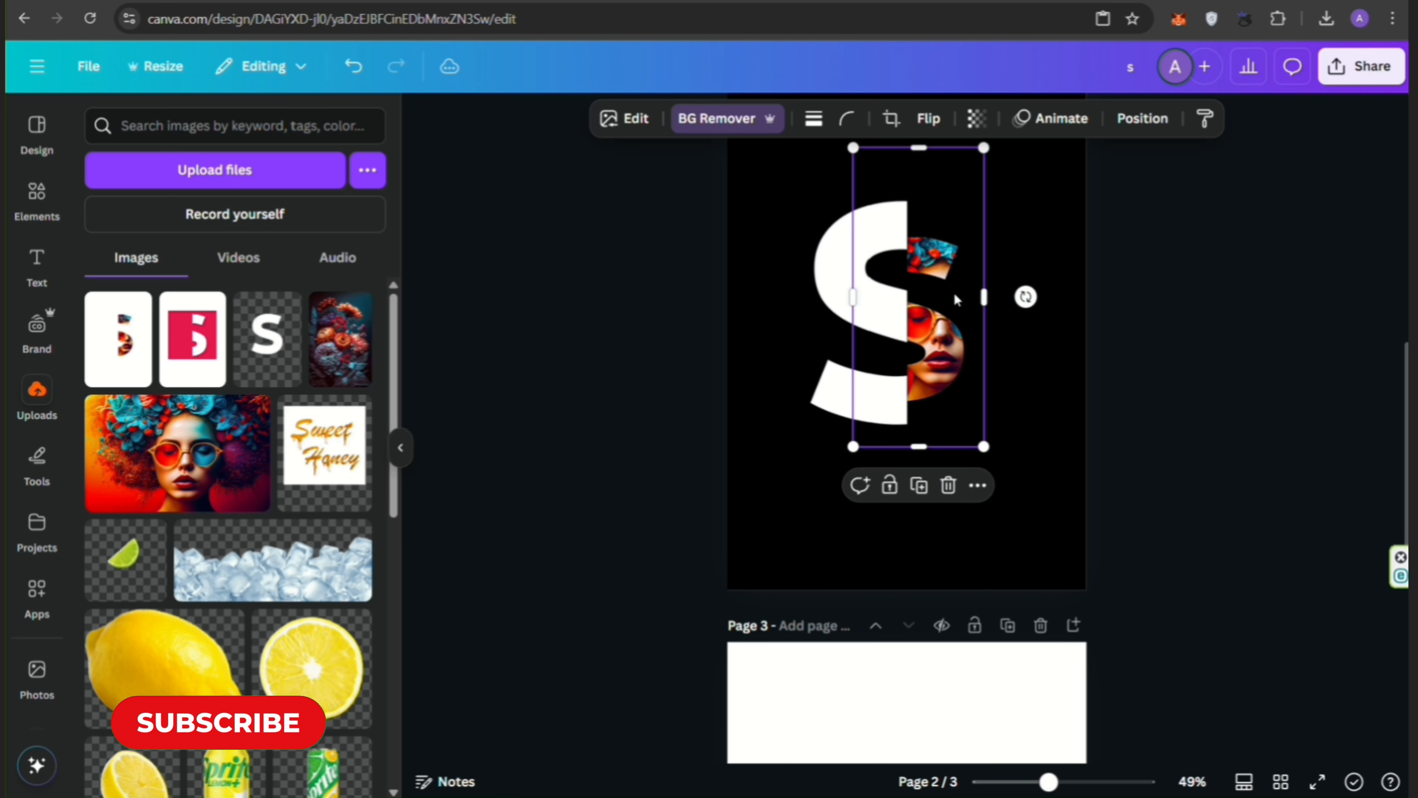
left_click_drag(919, 148, 919, 213)
left_click_drag(938, 341, 957, 318)
left_click_drag(878, 298, 910, 316)
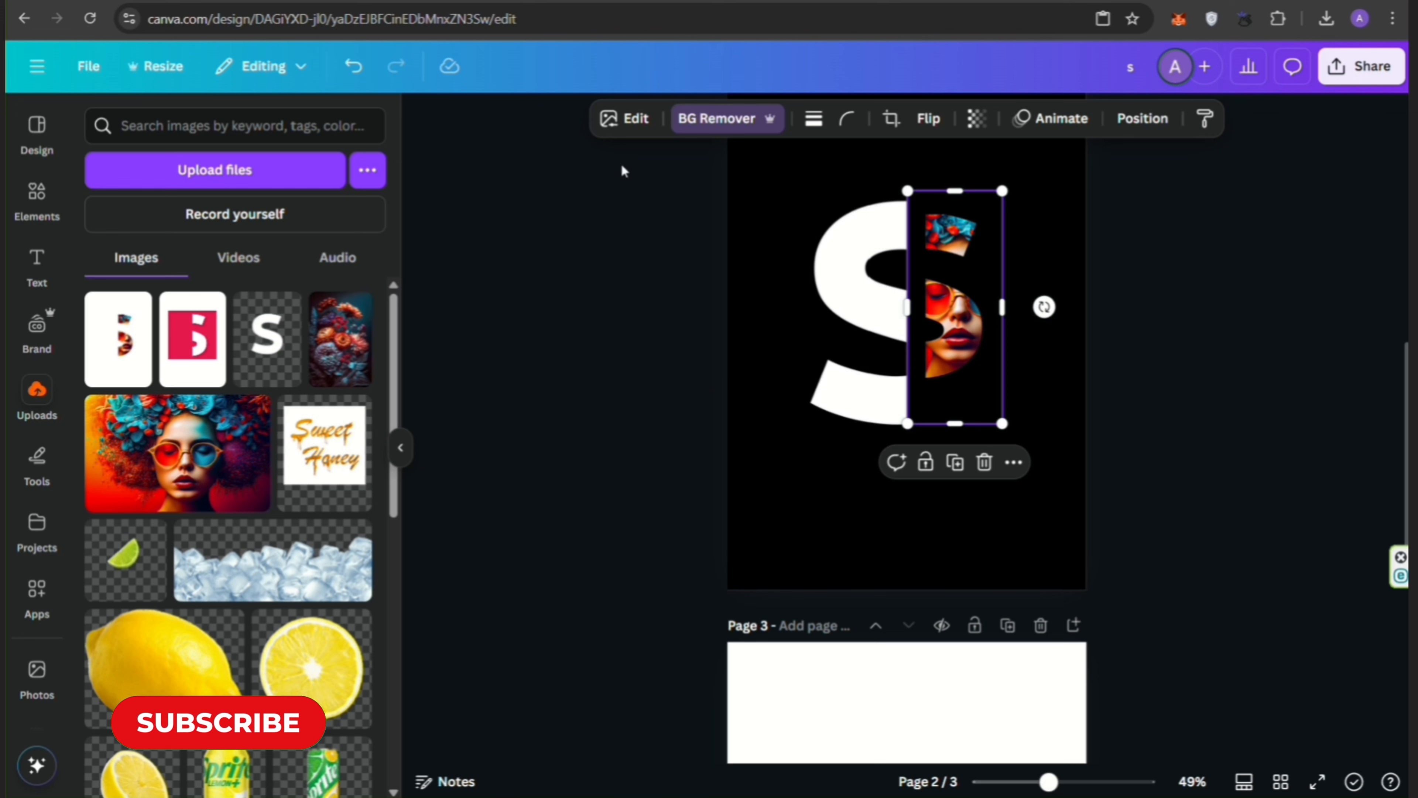
Step: Apply a Drop shadow to the portrait half with blur amount 19, angle 27, distance 18 and intensity 77
left_click(638, 124)
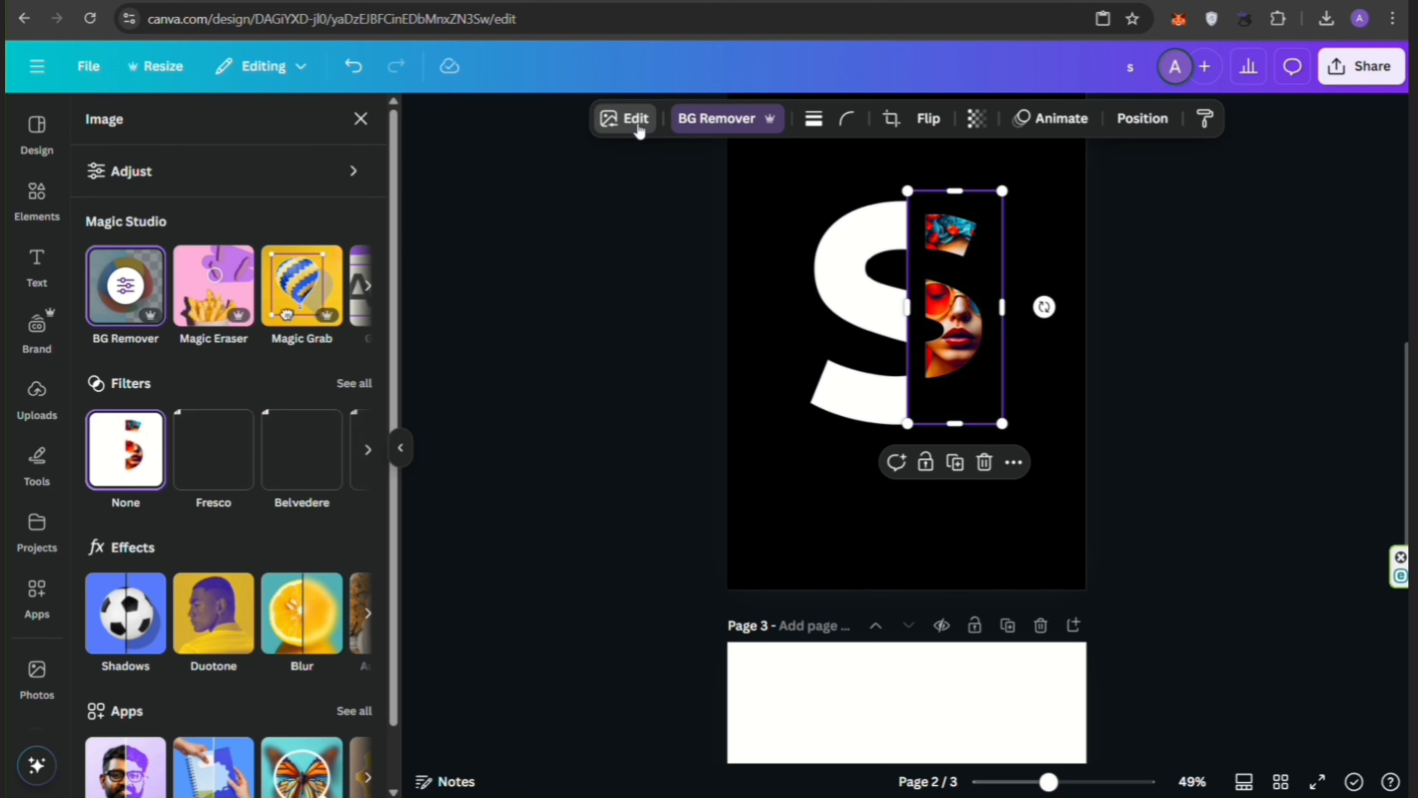
left_click(131, 583)
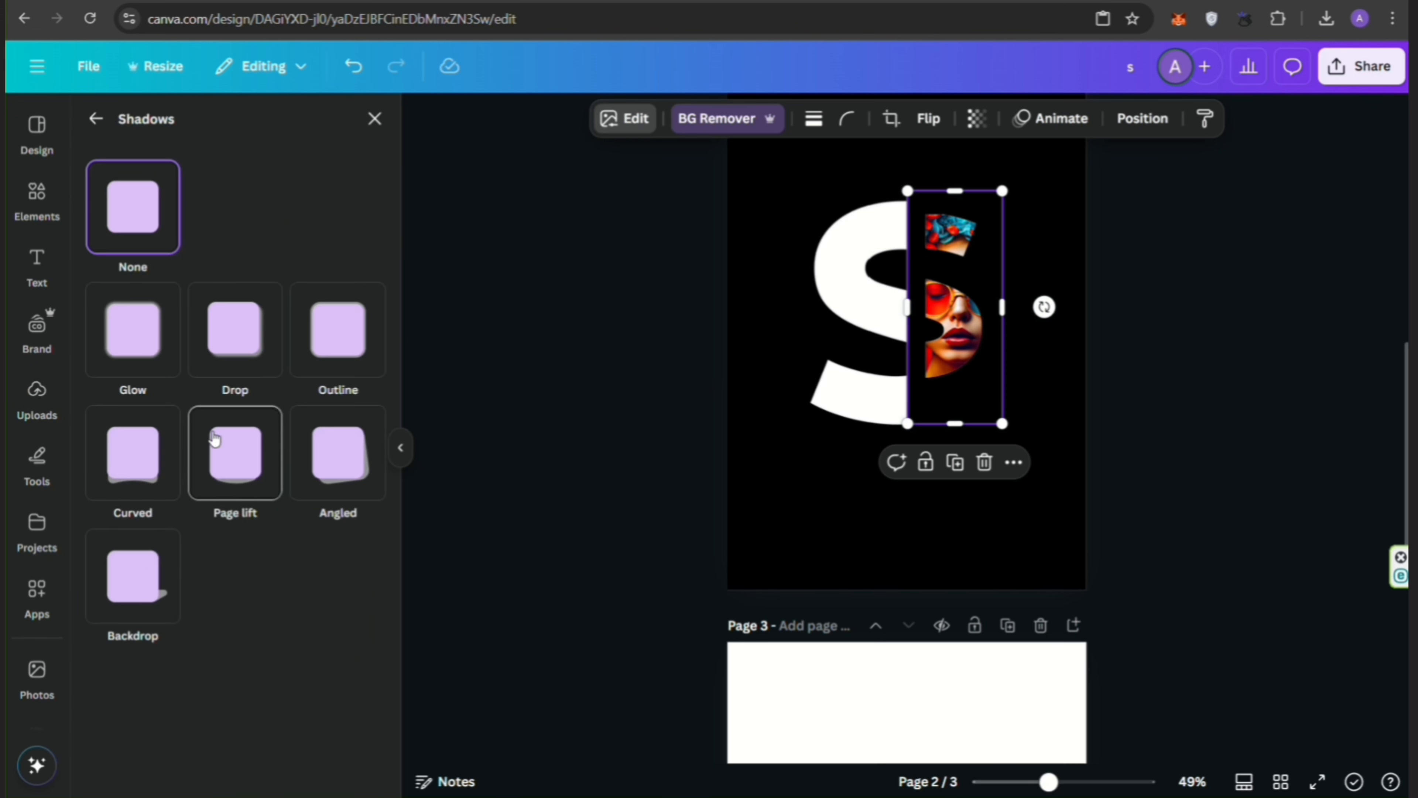
left_click(238, 366)
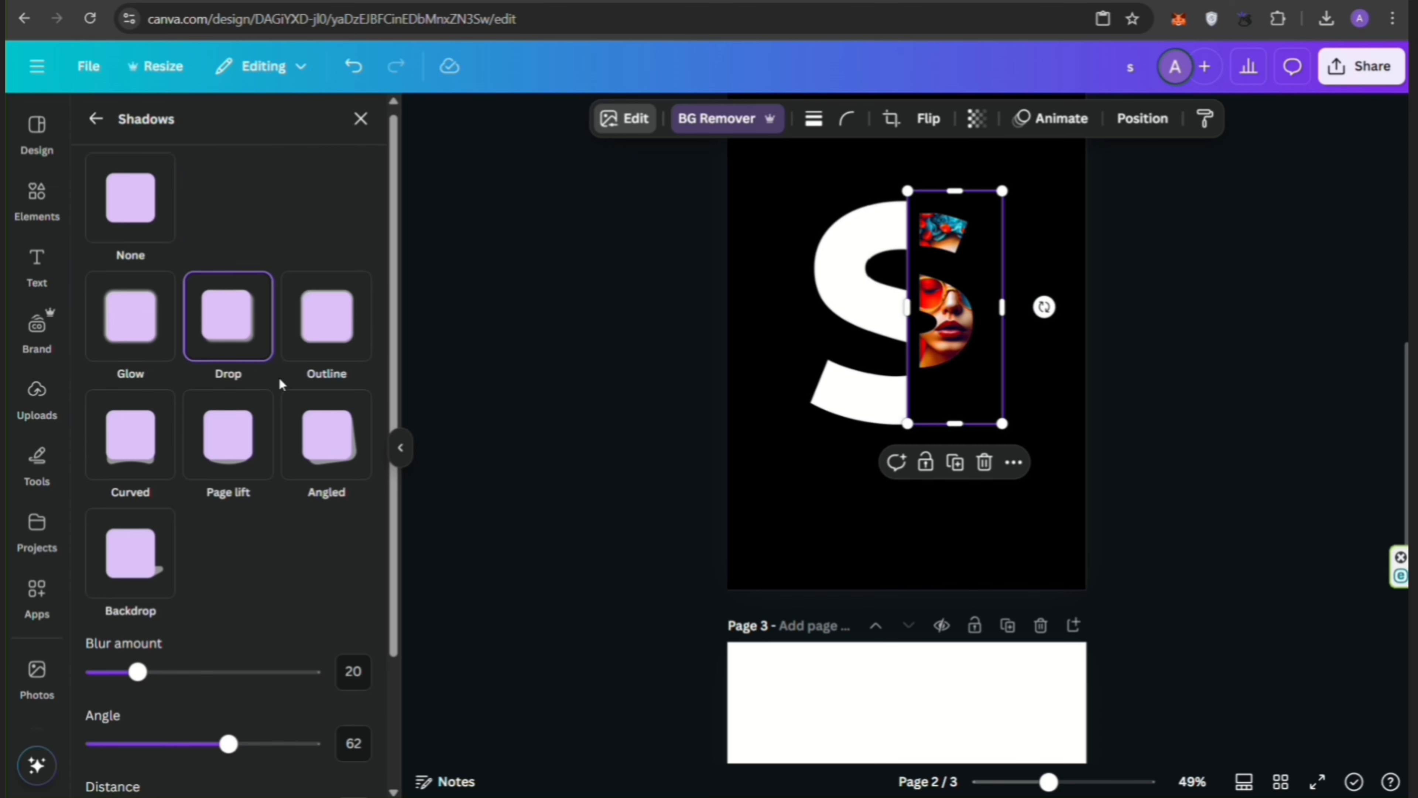
scroll(279, 382, "down", 3)
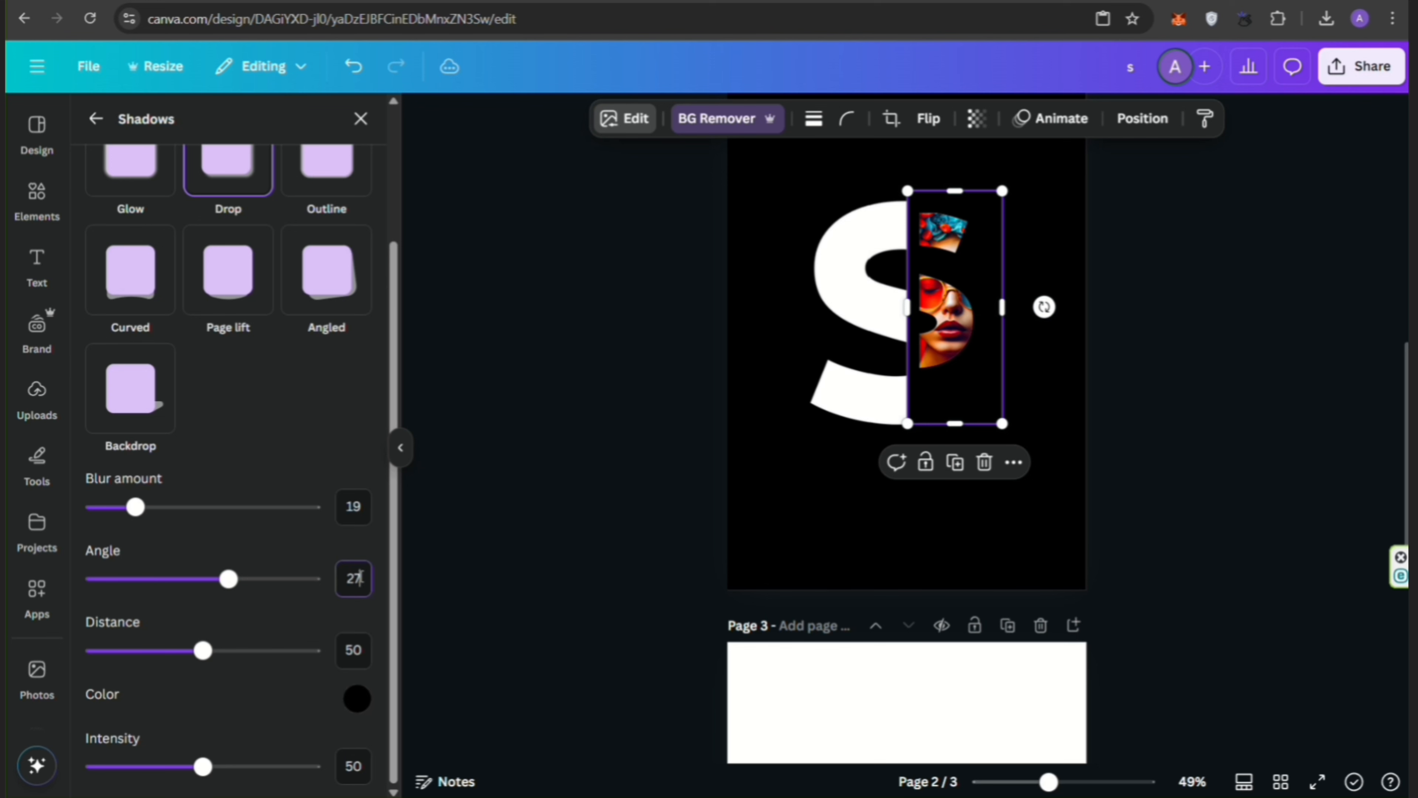
left_click(357, 648)
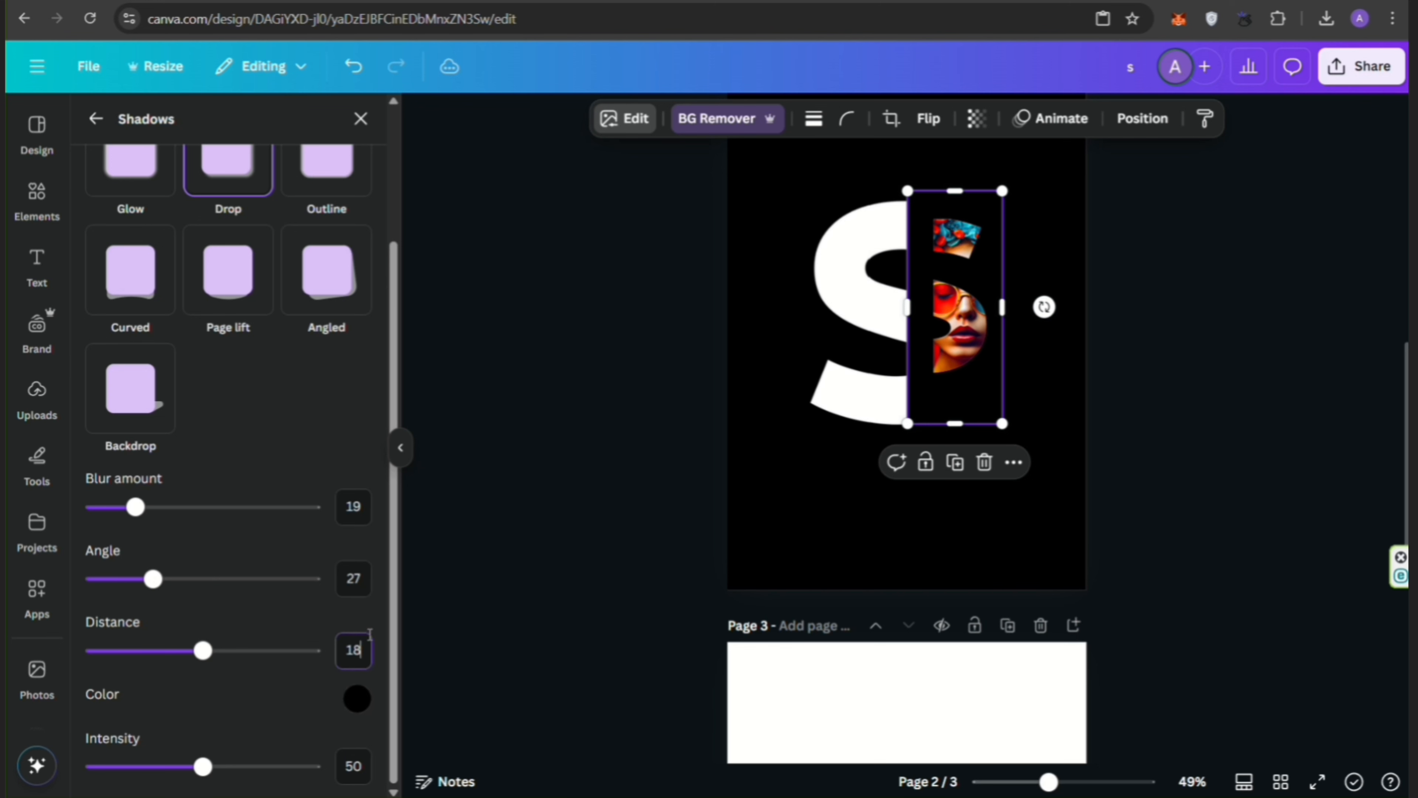
left_click(353, 761)
type("7")
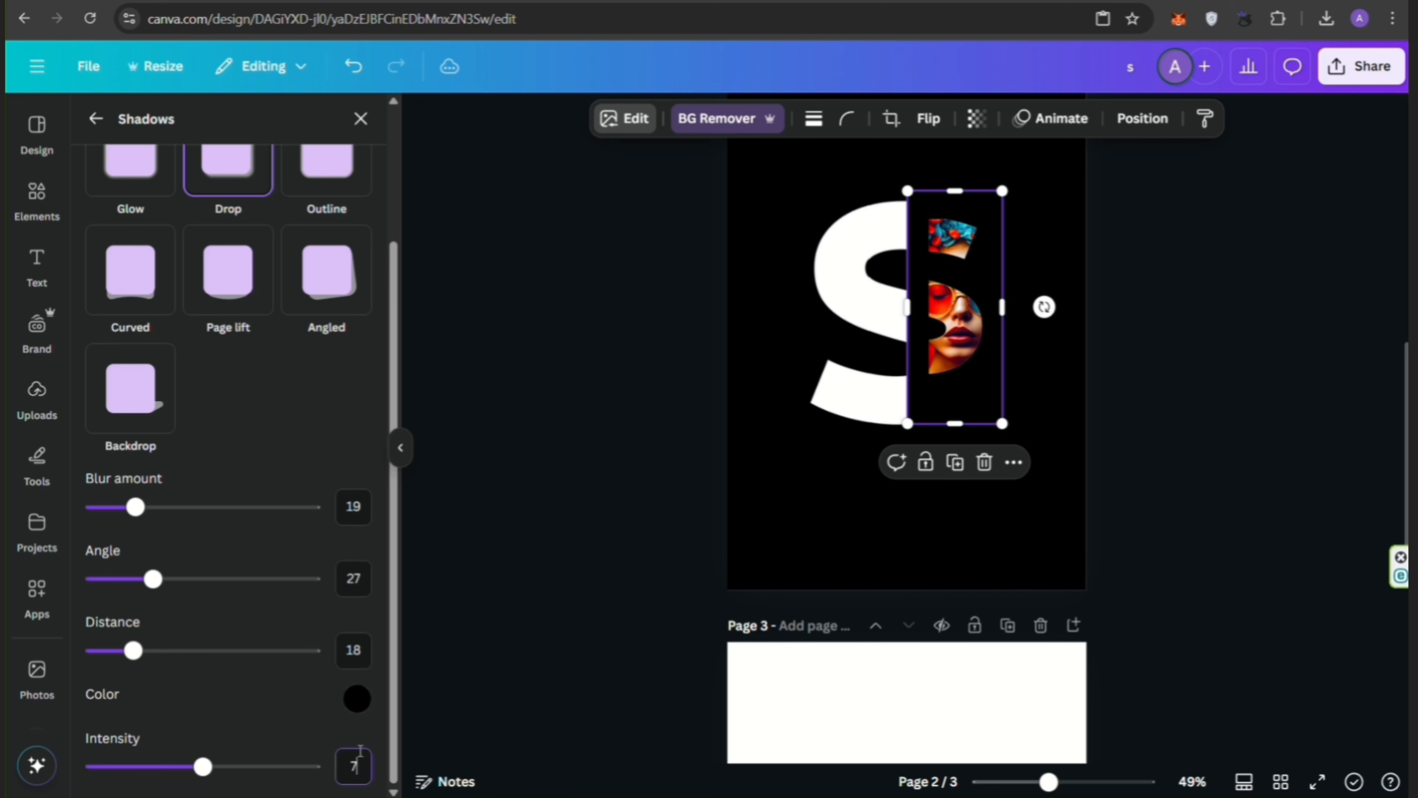
type("7")
left_click(442, 575)
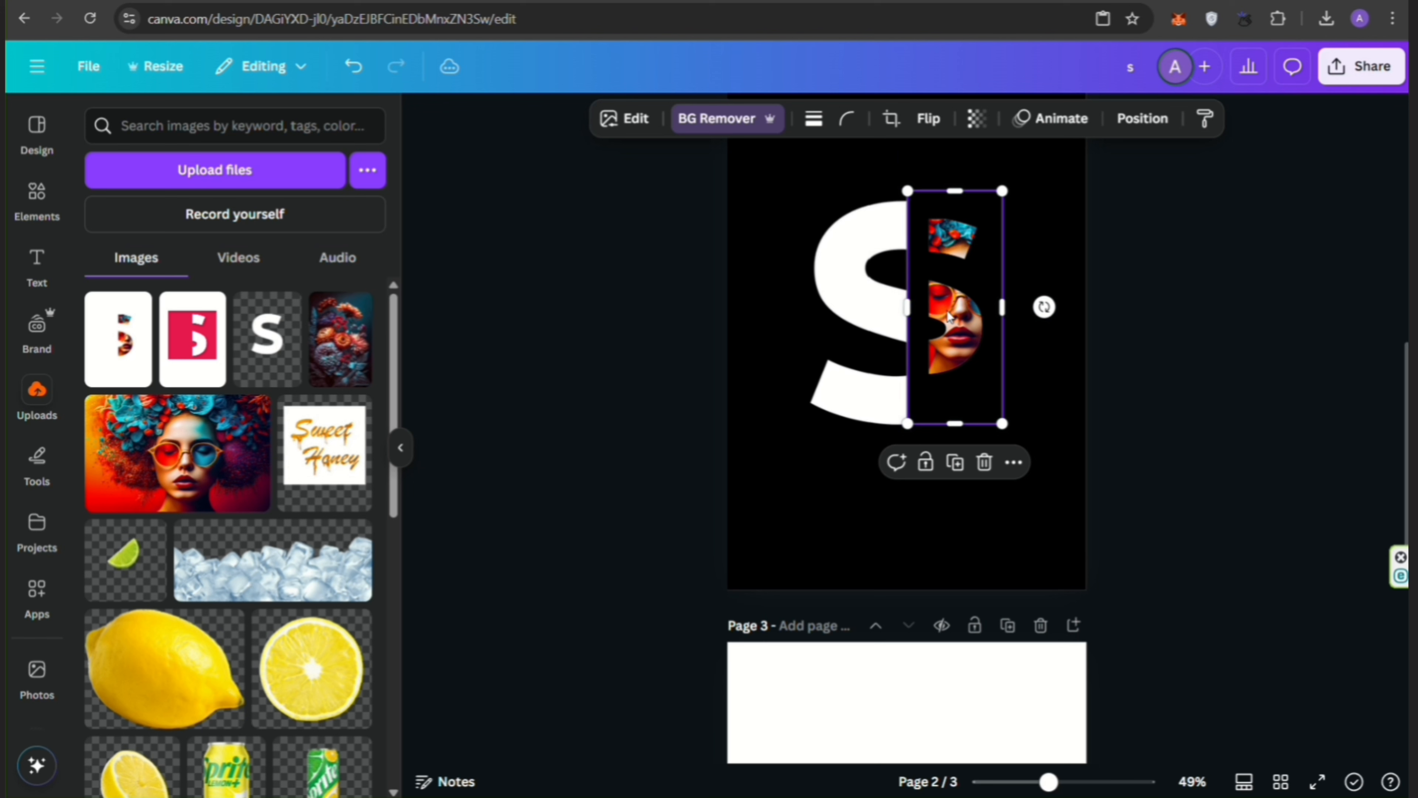
Step: Enlarge the portrait half and align it against the white half so its shadow falls on the white letter
left_click_drag(947, 312, 922, 302)
left_click_drag(884, 412, 919, 411)
left_click_drag(1012, 505, 1034, 554)
left_click_drag(953, 554, 966, 501)
left_click_drag(952, 168, 950, 204)
left_click_drag(948, 242, 941, 210)
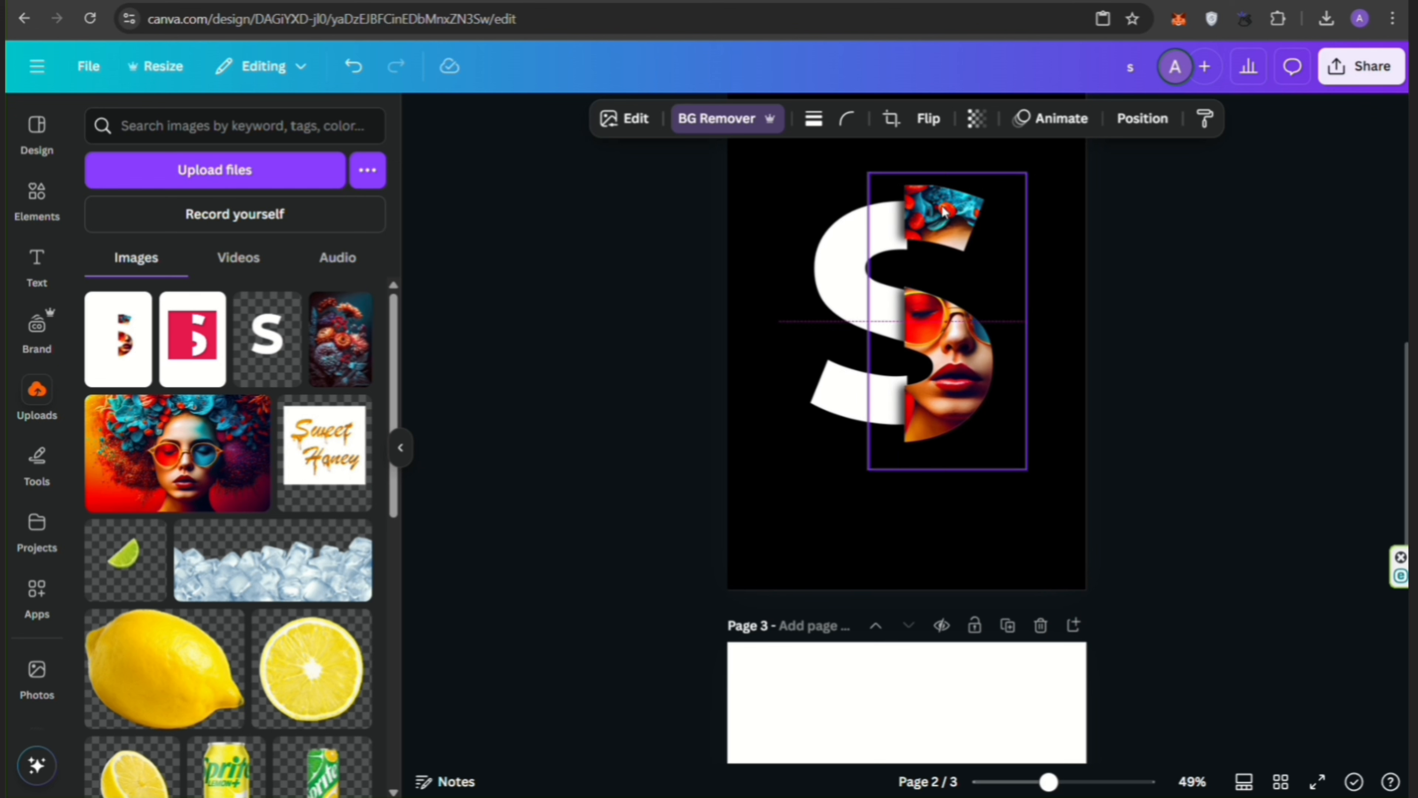
Step: Resize and reposition the white left half of the S to meet the portrait half's cut edge
left_click(886, 356)
left_click_drag(778, 486, 787, 468)
left_click_drag(850, 387, 844, 395)
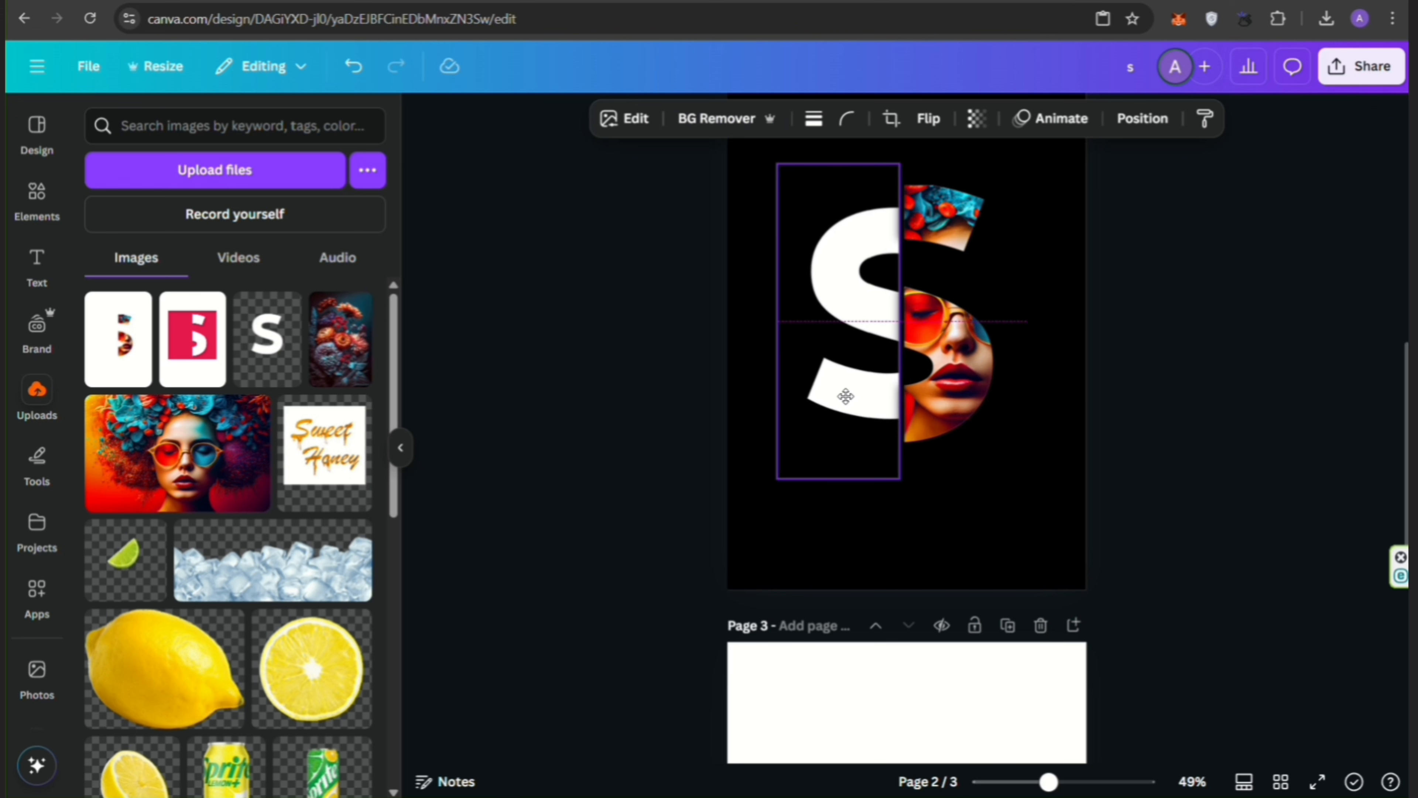
left_click_drag(900, 478, 910, 492)
left_click(885, 380)
left_click(826, 292)
left_click_drag(826, 289, 828, 289)
Step: Fine-tune the portrait half's size and position, then group both halves of the S and adjust the group's placement
left_click(946, 227)
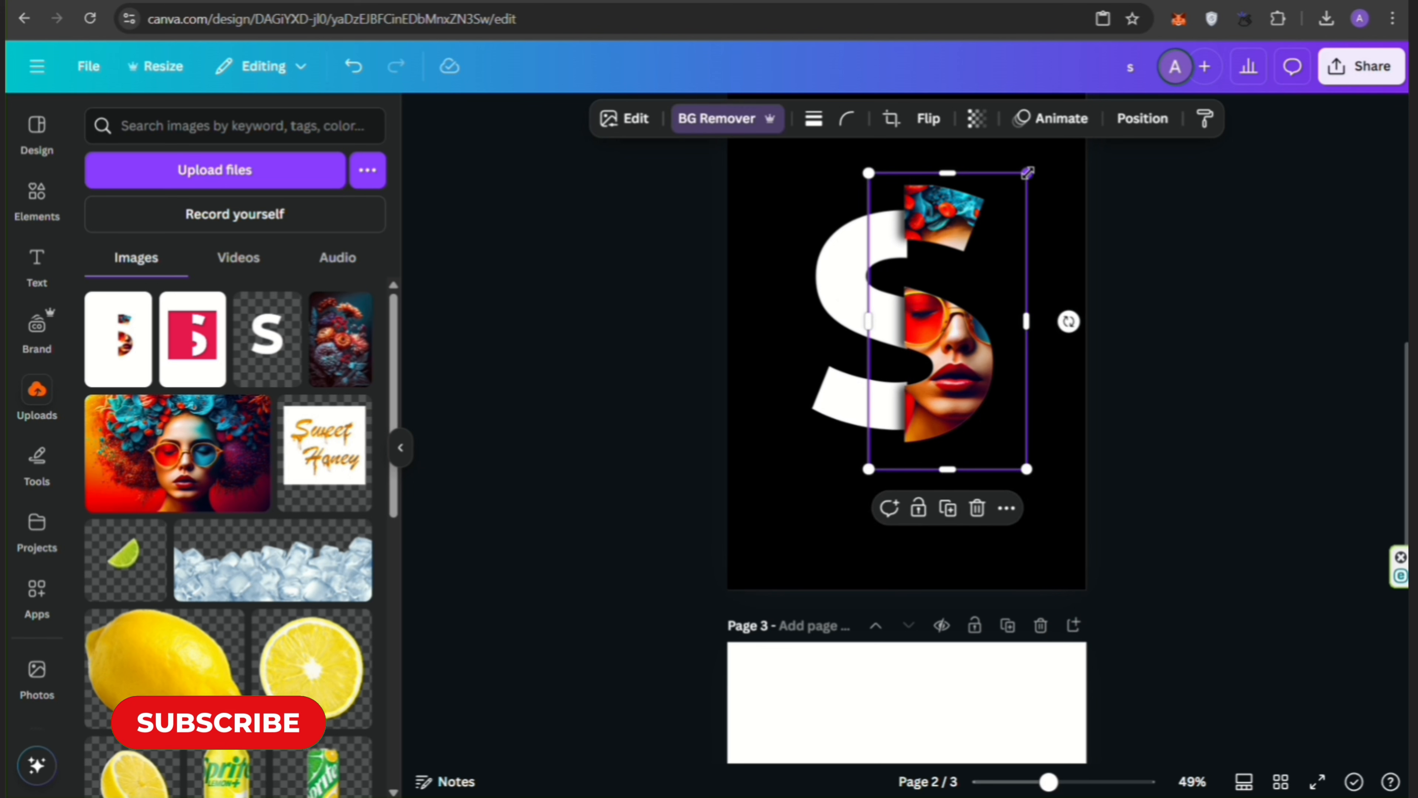
left_click_drag(1021, 176, 1026, 181)
left_click_drag(994, 231, 994, 247)
left_click_drag(1067, 157, 774, 516)
left_click(840, 529)
left_click_drag(883, 450, 884, 453)
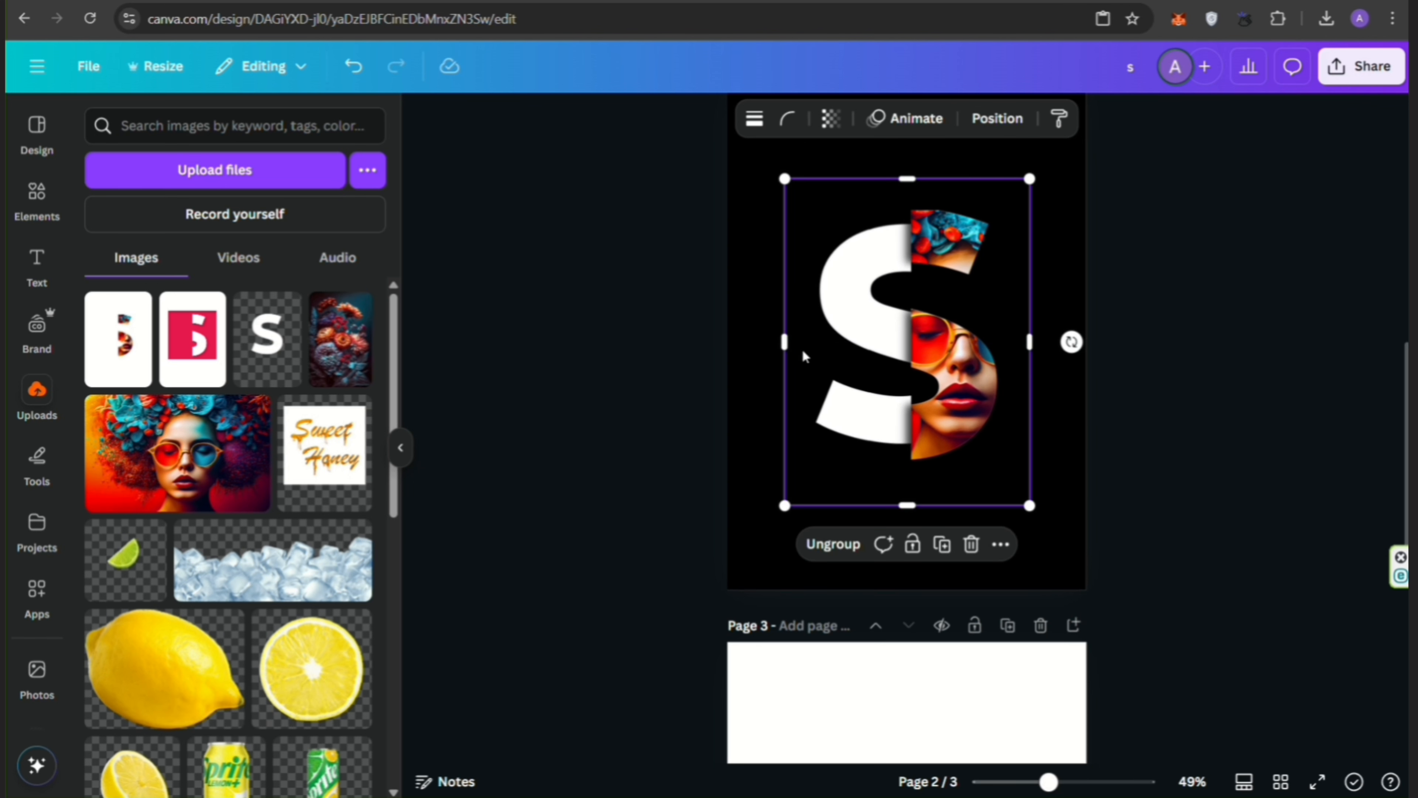
Step: Give page 2 a gradient background running from #2A0213 to #000000
left_click(749, 295)
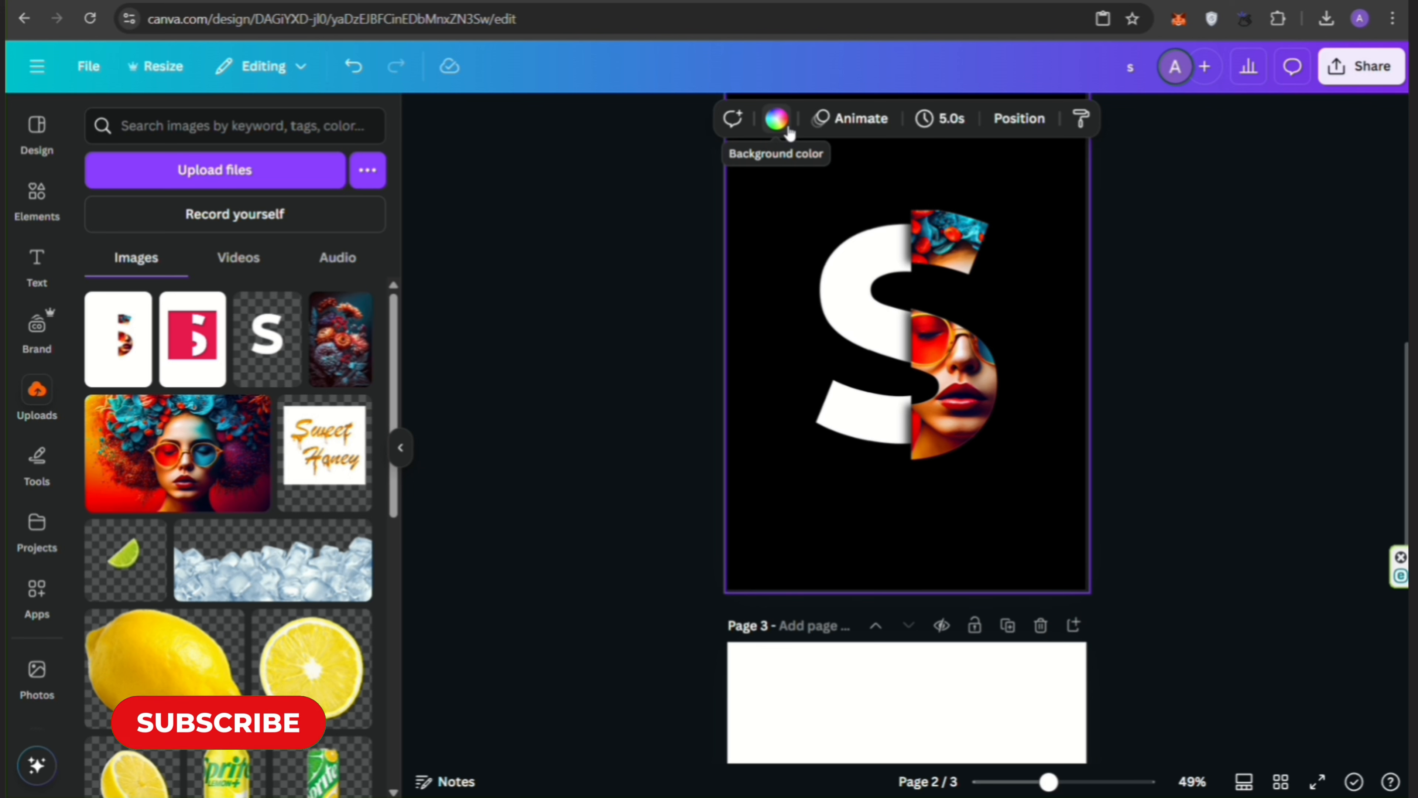
left_click(775, 118)
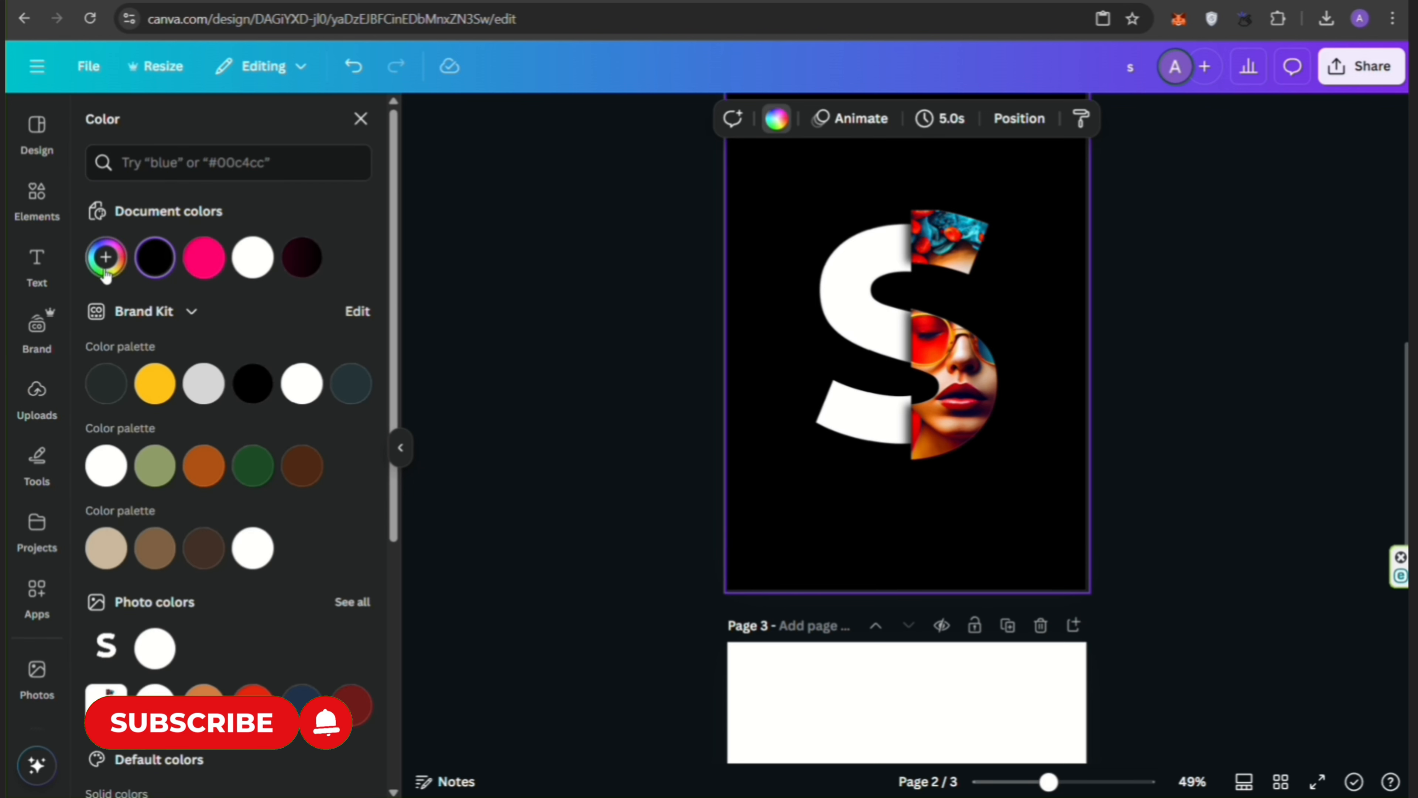
left_click(106, 258)
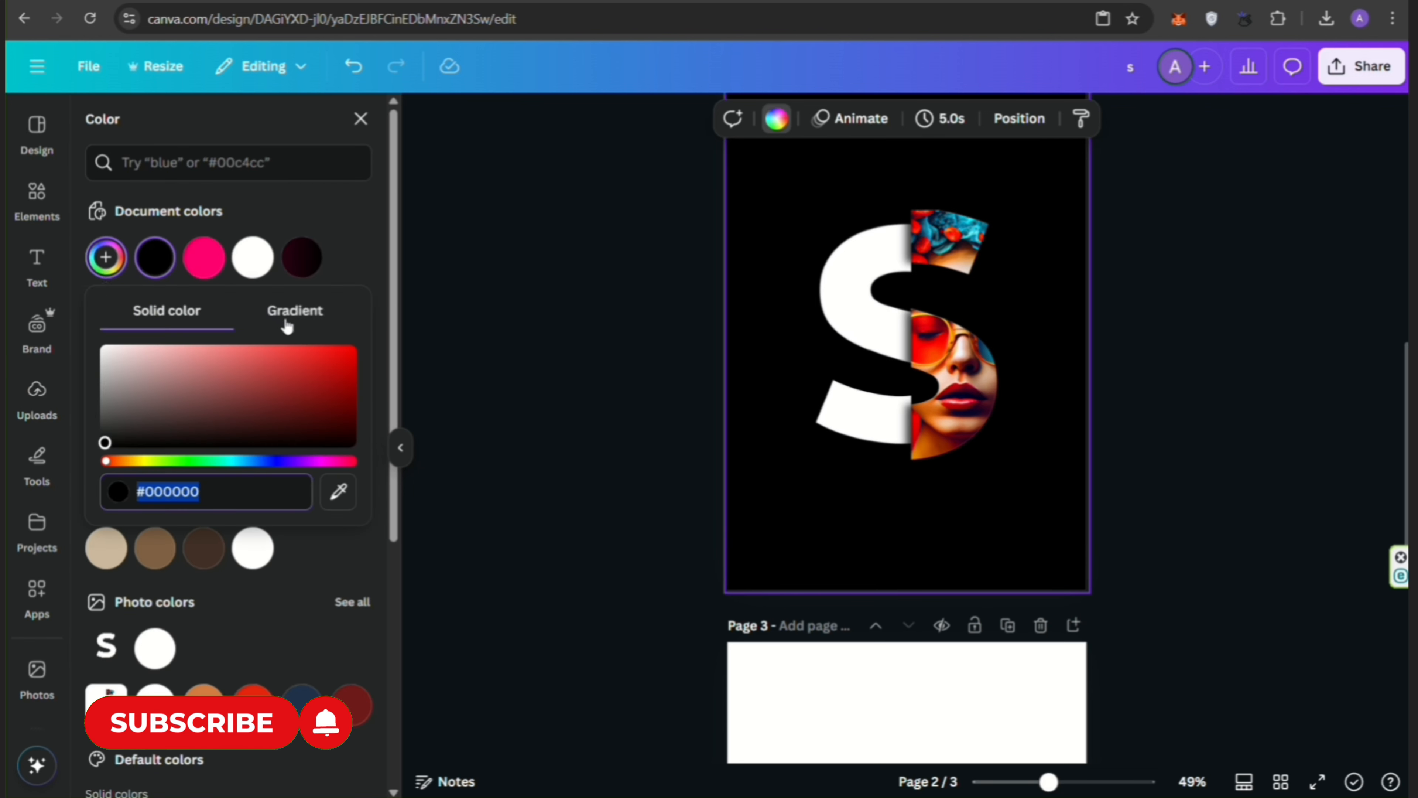
left_click(294, 317)
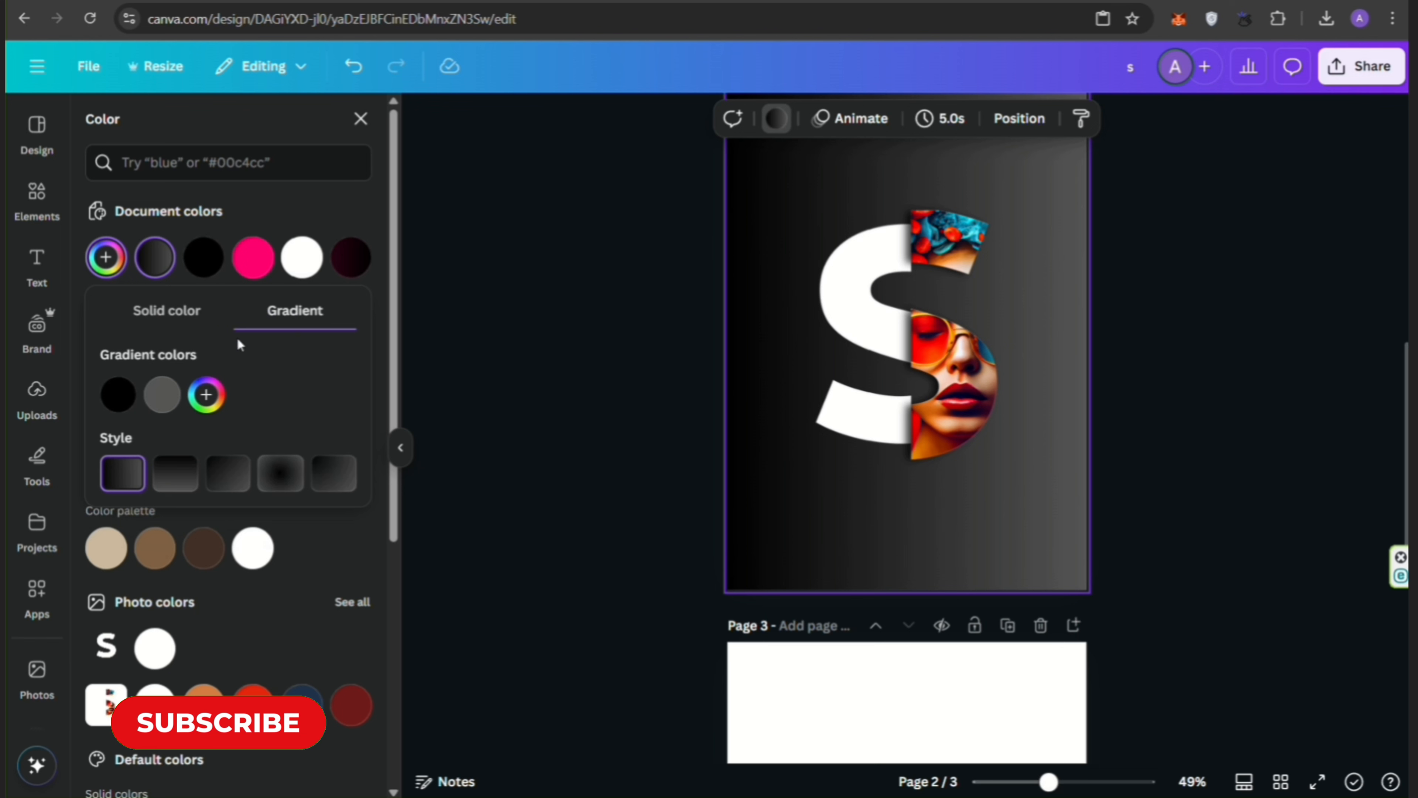
left_click(130, 398)
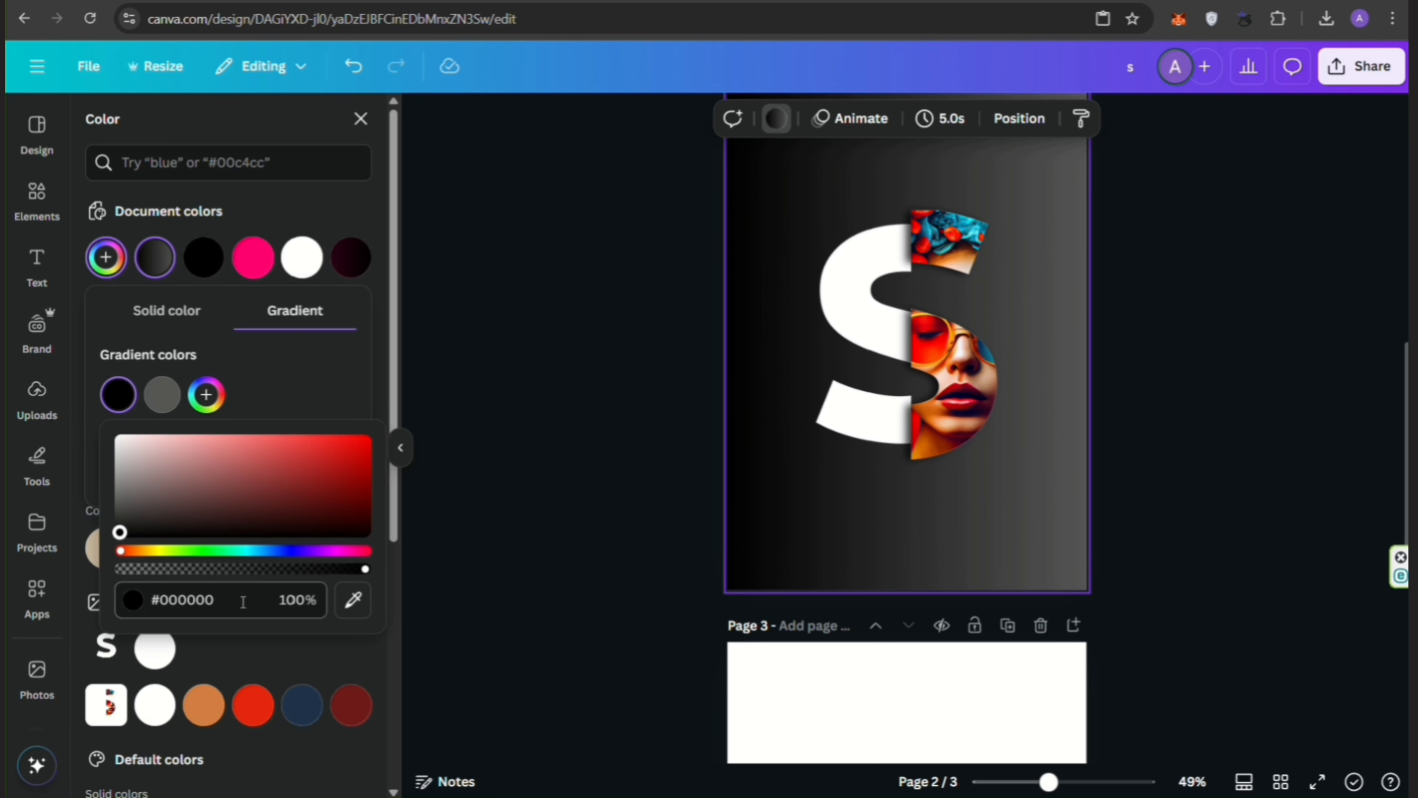
left_click(226, 608)
type("#2A0213")
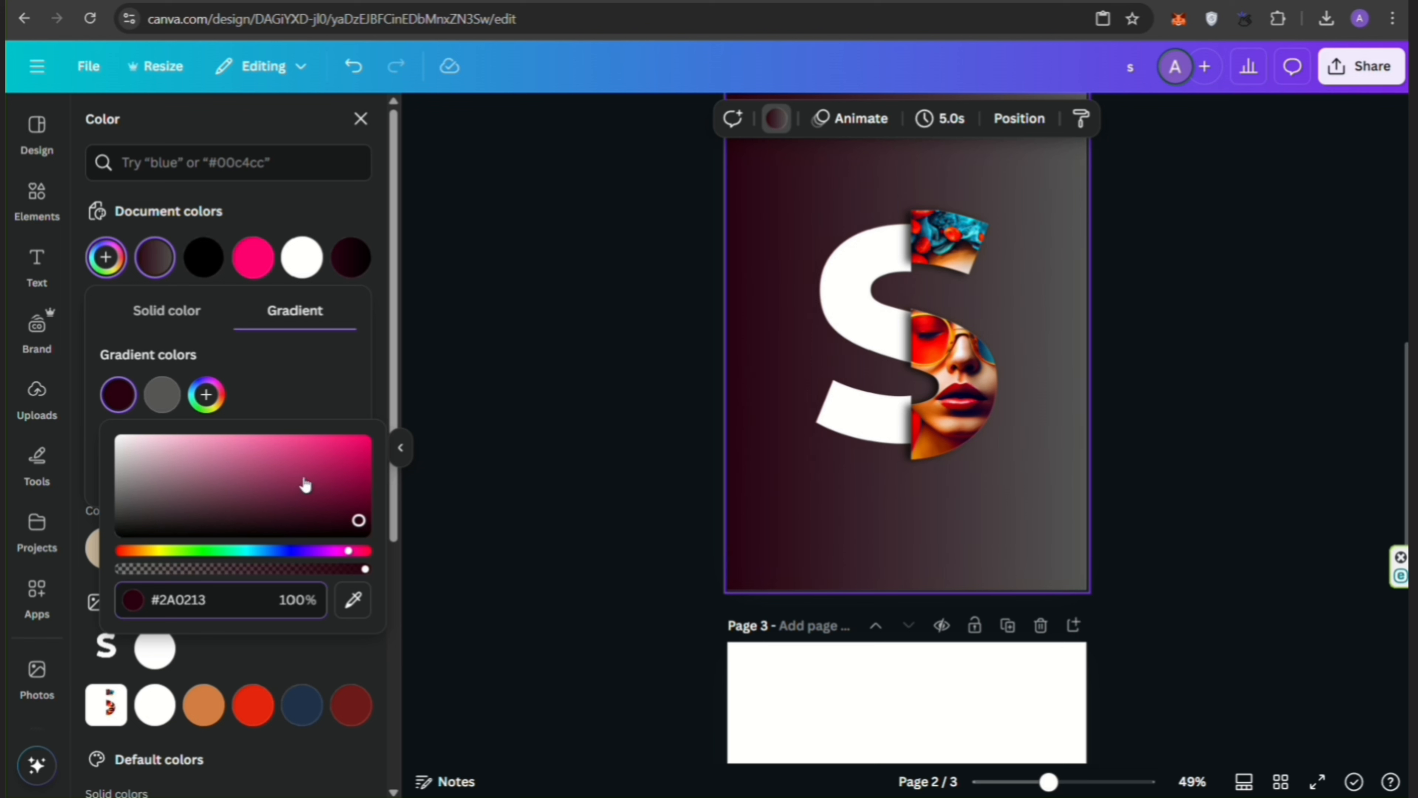
left_click(162, 394)
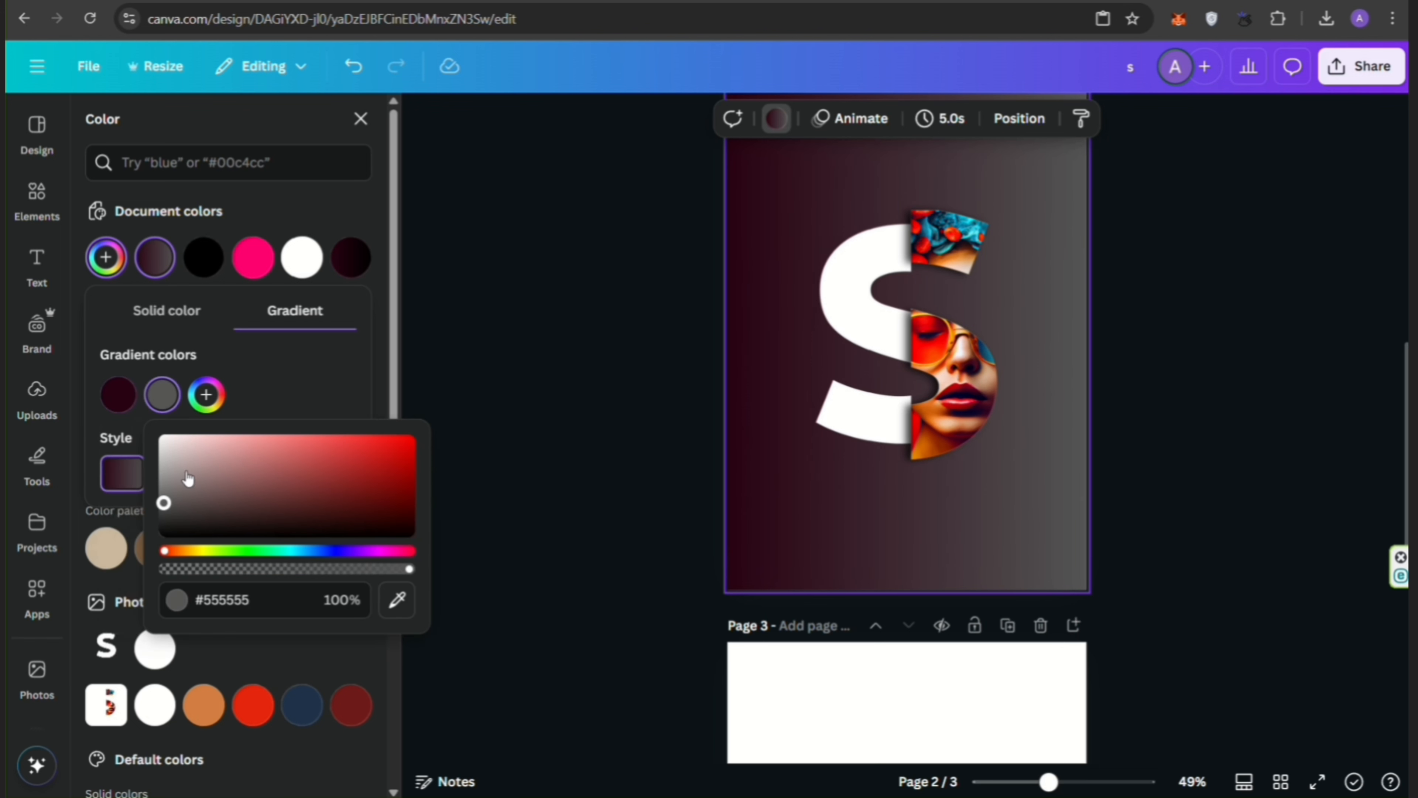
left_click_drag(163, 503, 164, 532)
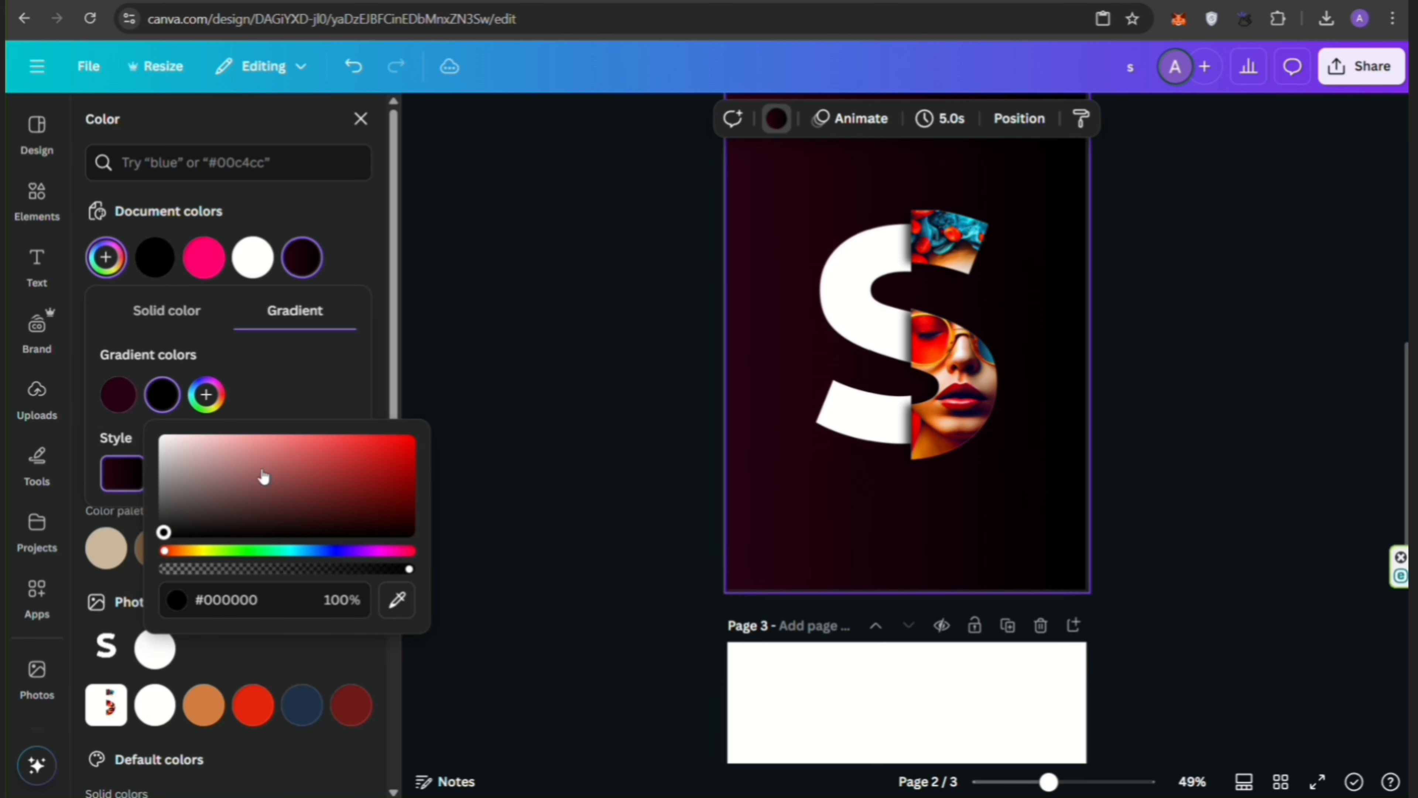
left_click(367, 355)
left_click(433, 343)
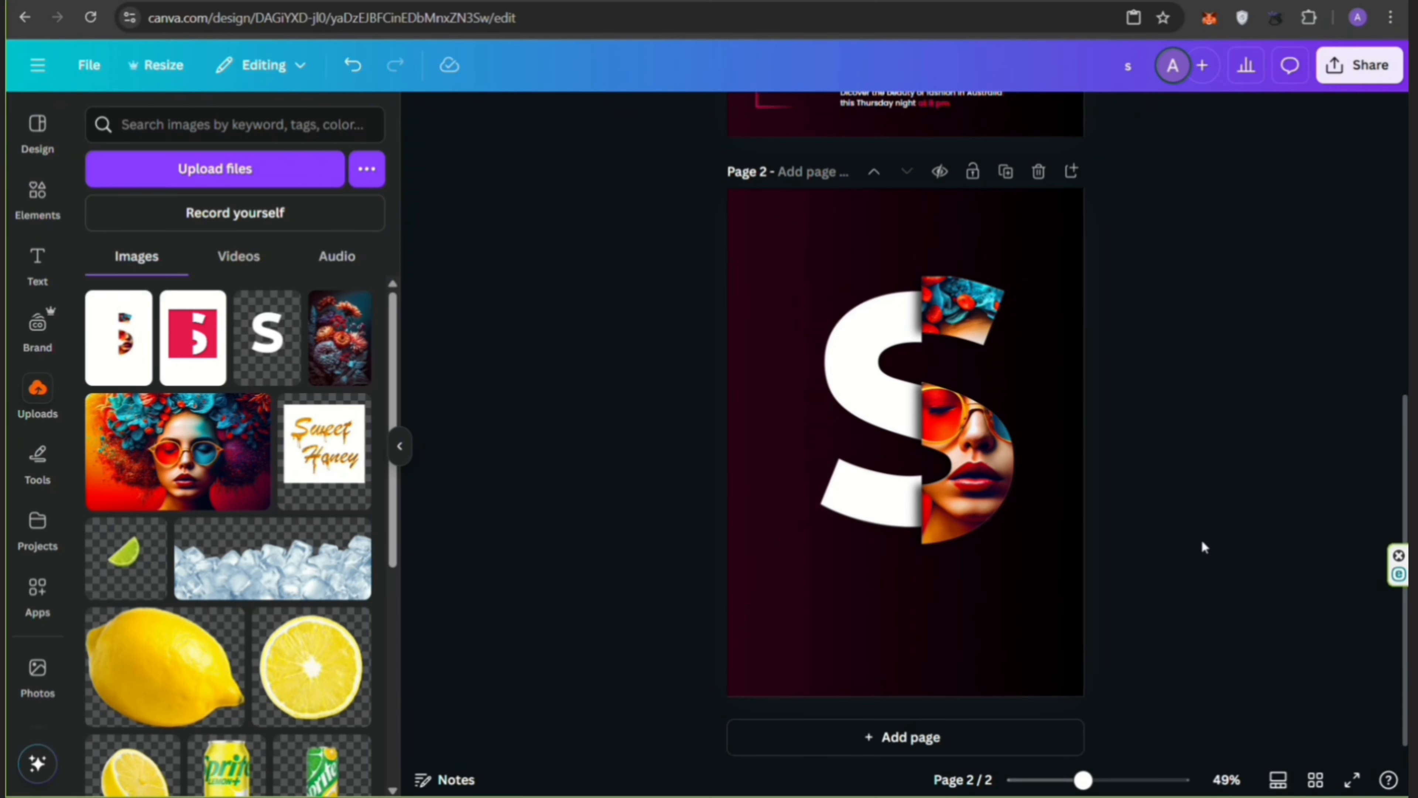
Step: Move the grouped POSTER and exhibition text from page 1 to page 2 and position it around the S
scroll(736, 457, "up", 8)
left_click(777, 436)
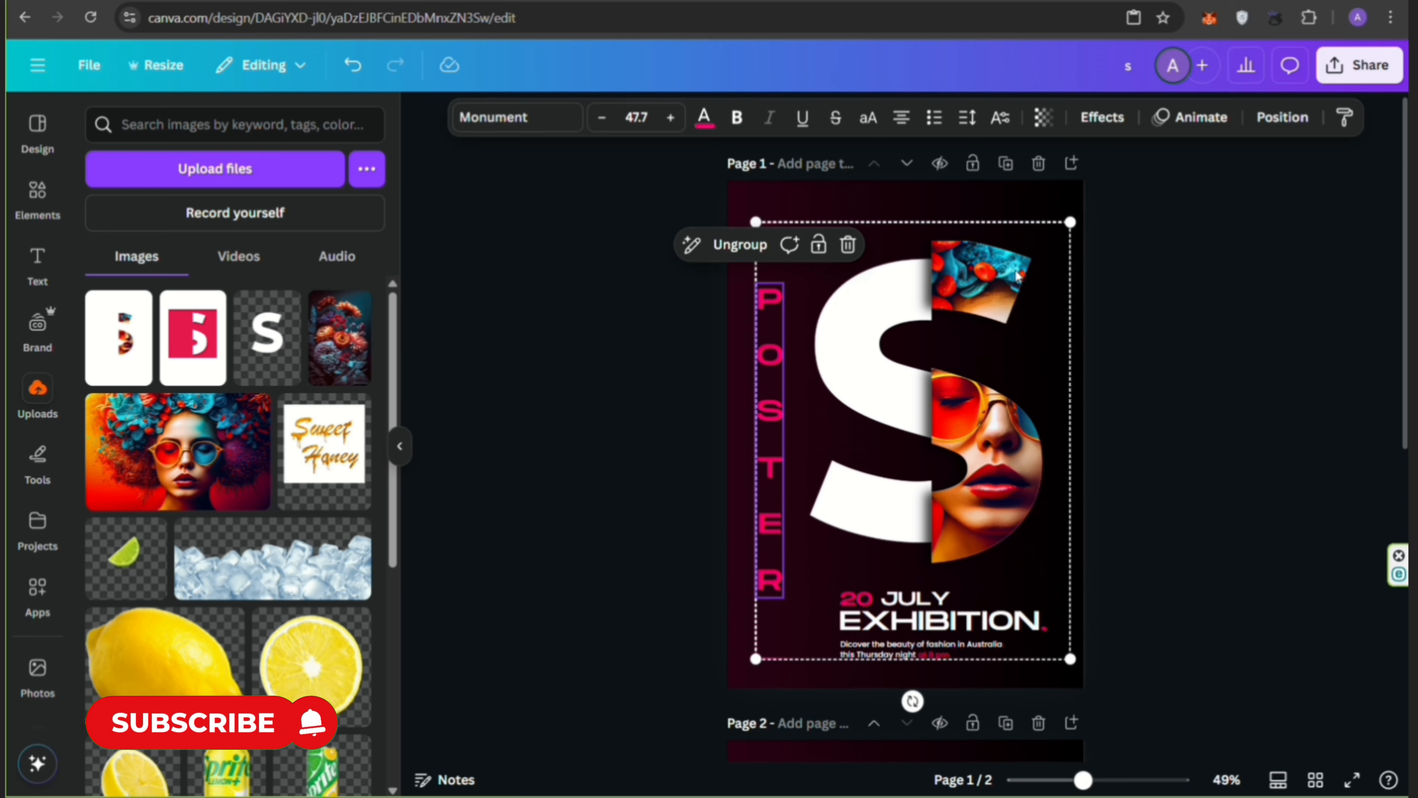
left_click_drag(1038, 326, 1054, 771)
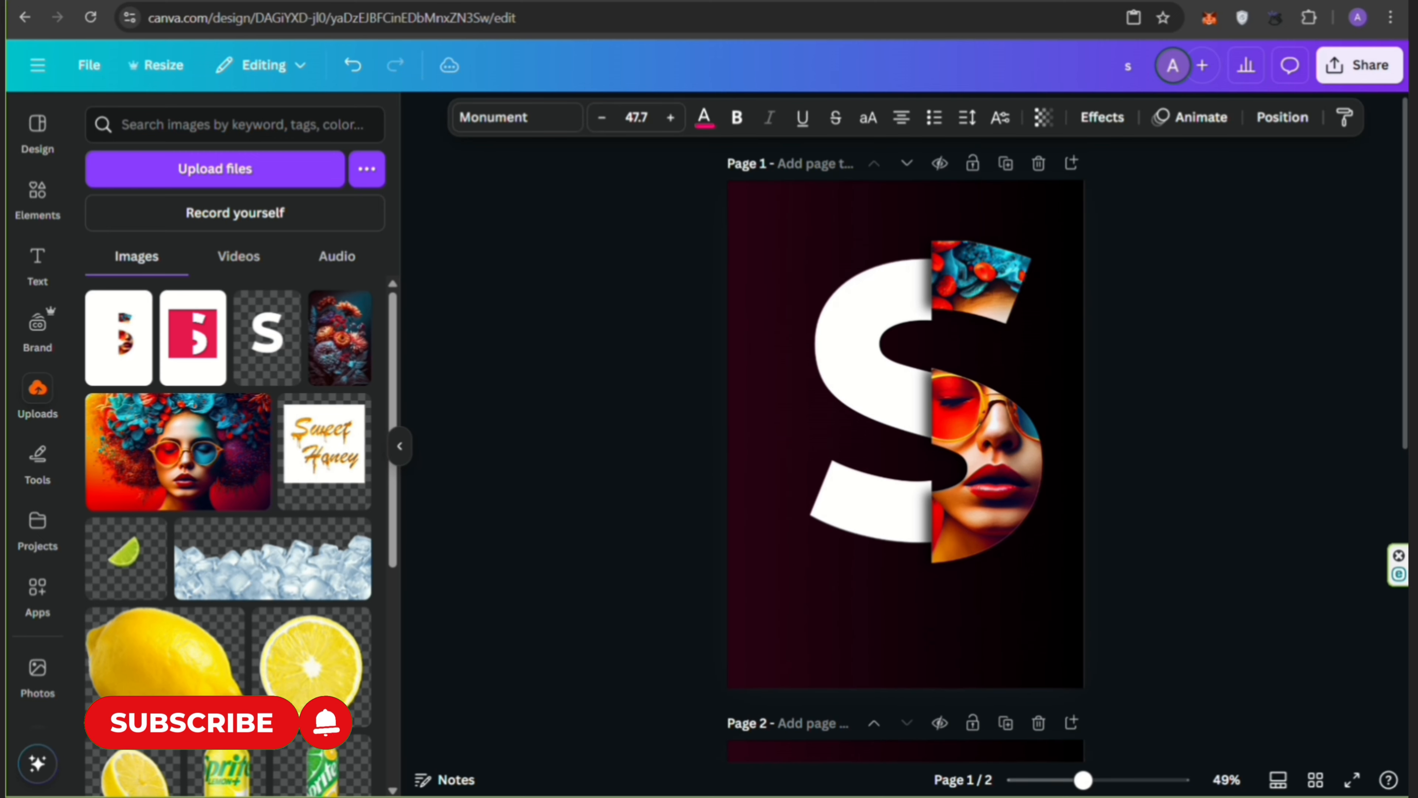
scroll(1060, 674, "down", 8)
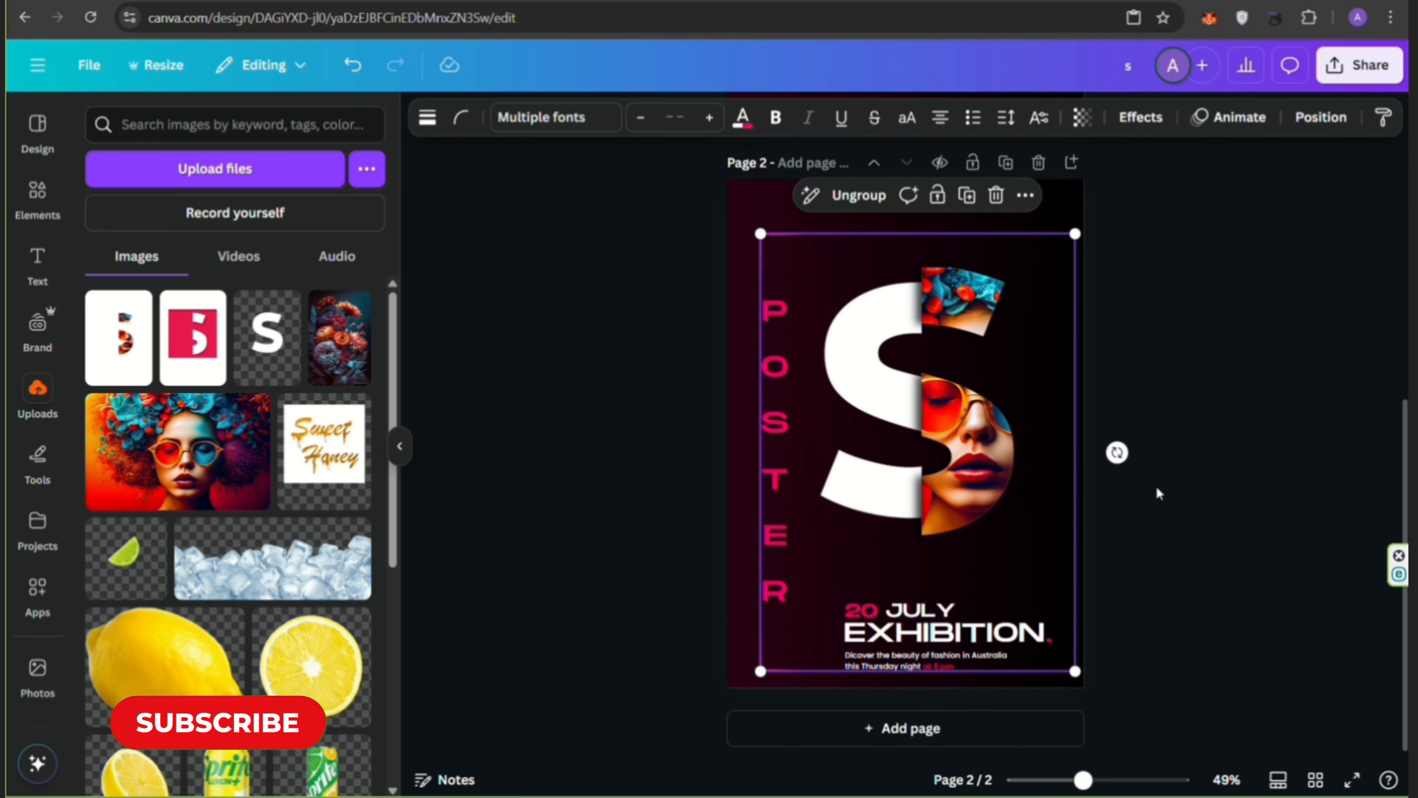
mouse_move(1056, 520)
left_mouse_down()
mouse_move(1031, 497)
mouse_move(1045, 499)
left_mouse_up()
left_click(1180, 458)
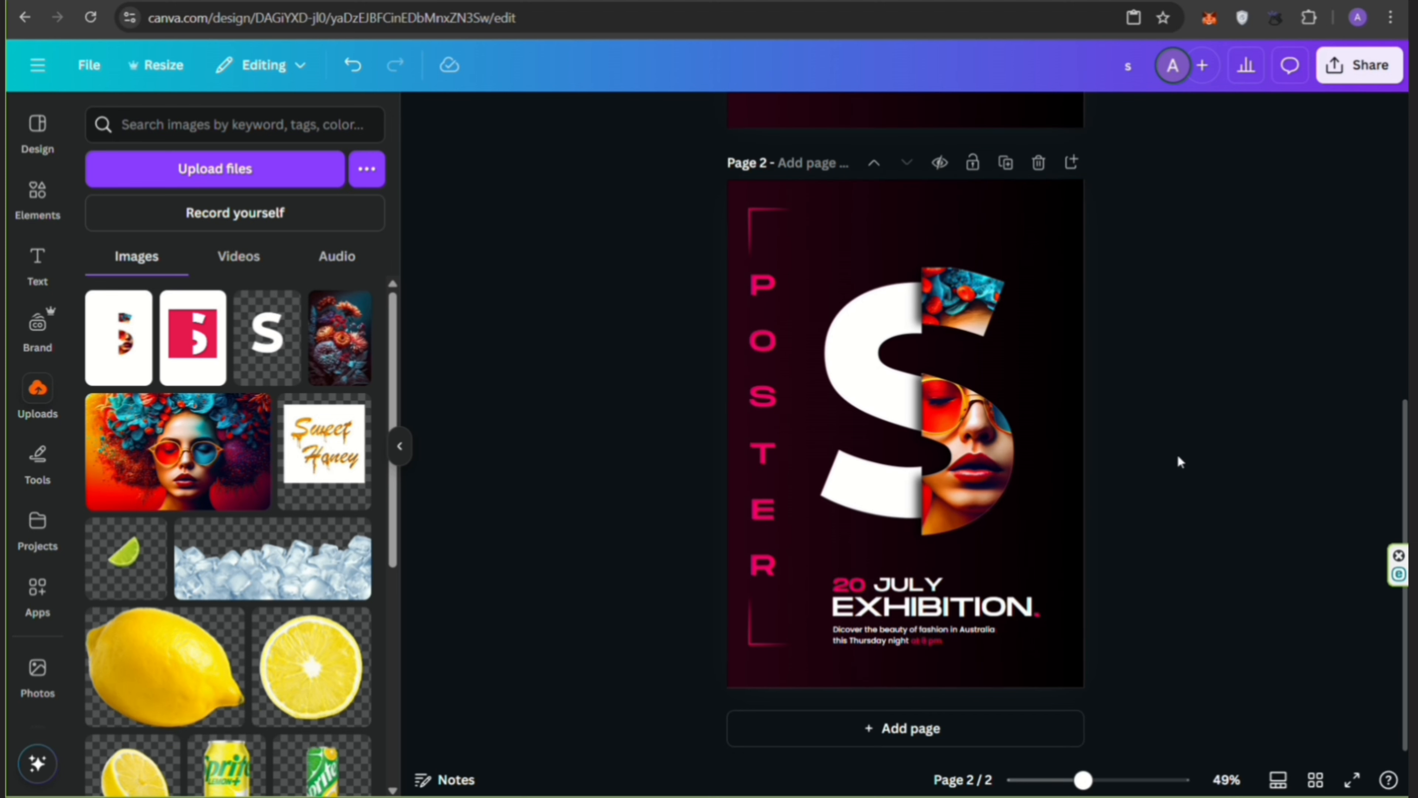